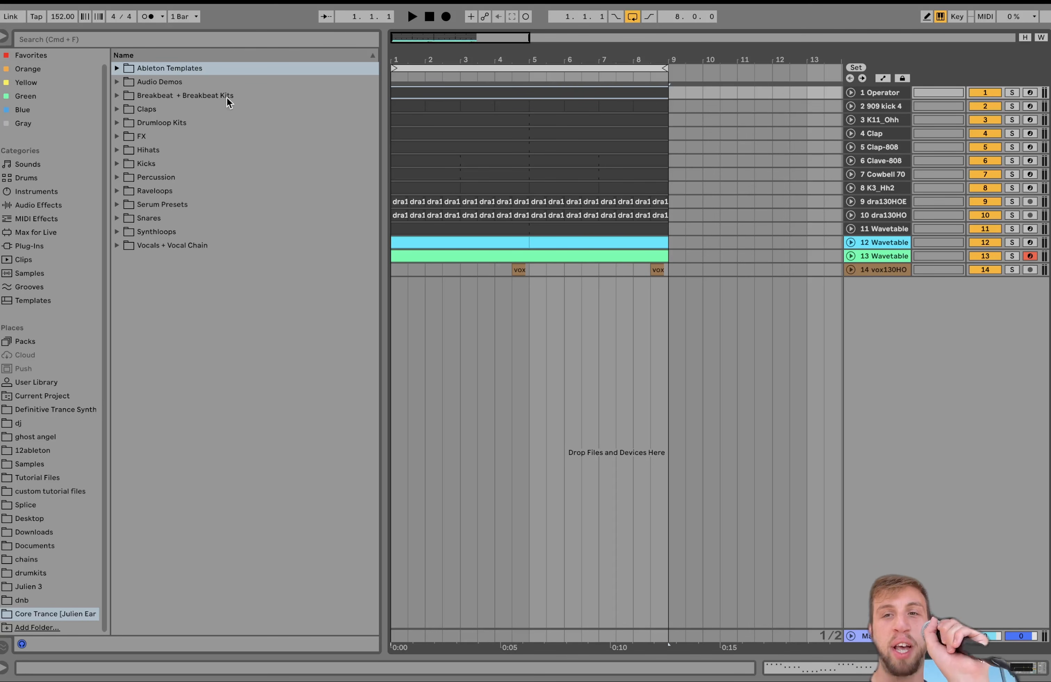
Solo the Operator and 909 kick 4 tracks, unfold both, and play them together.
click(1011, 92)
super+click(1009, 106)
key(space)
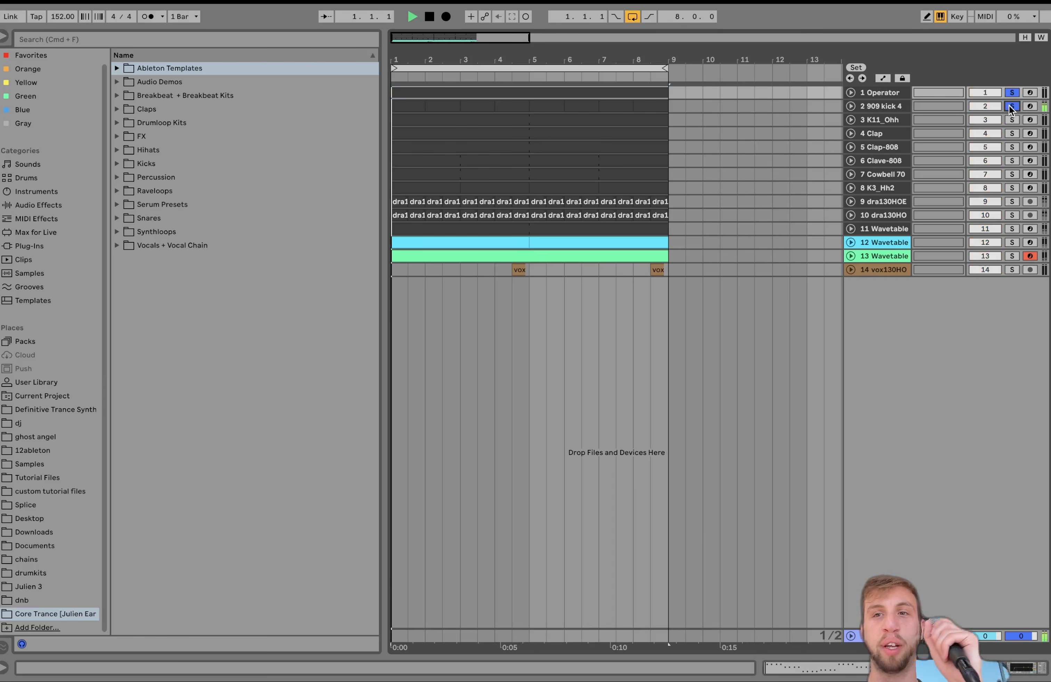
click(851, 106)
click(851, 94)
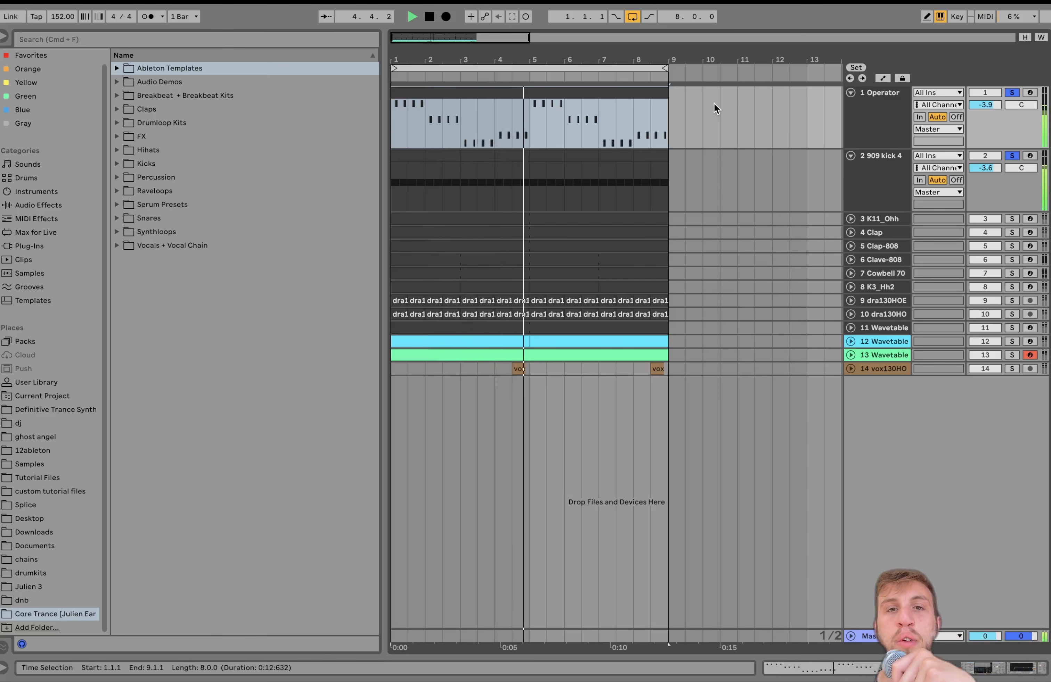
key(space)
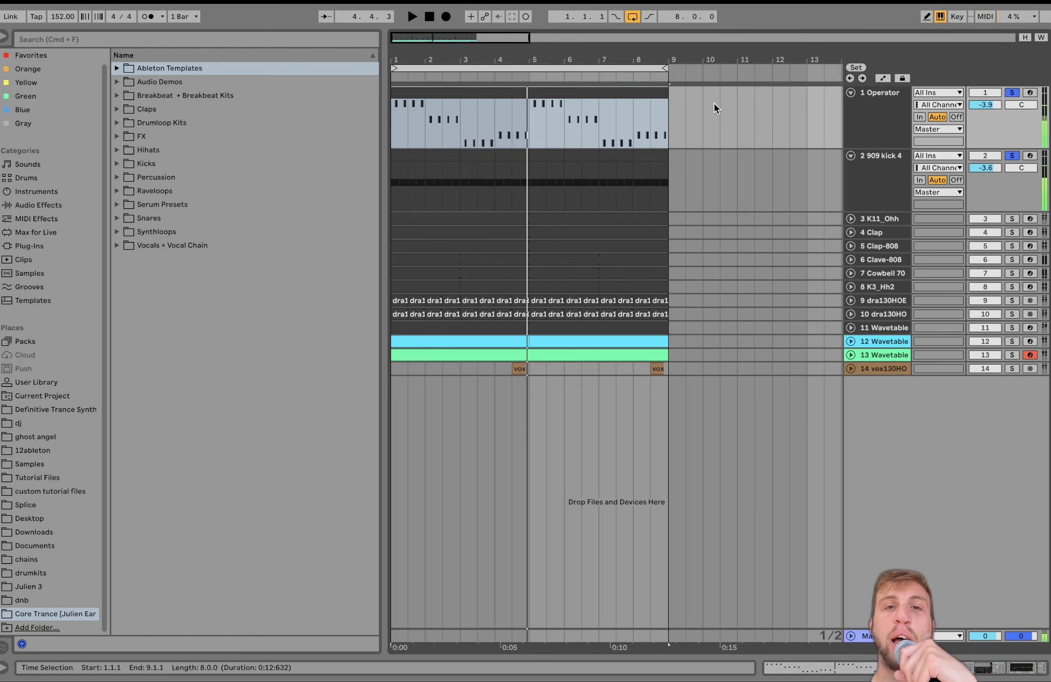
Open the Operator track's MIDI clip and play the opening bar to examine its offbeat bass notes.
double_click(612, 95)
scroll(344, 468, up, 4)
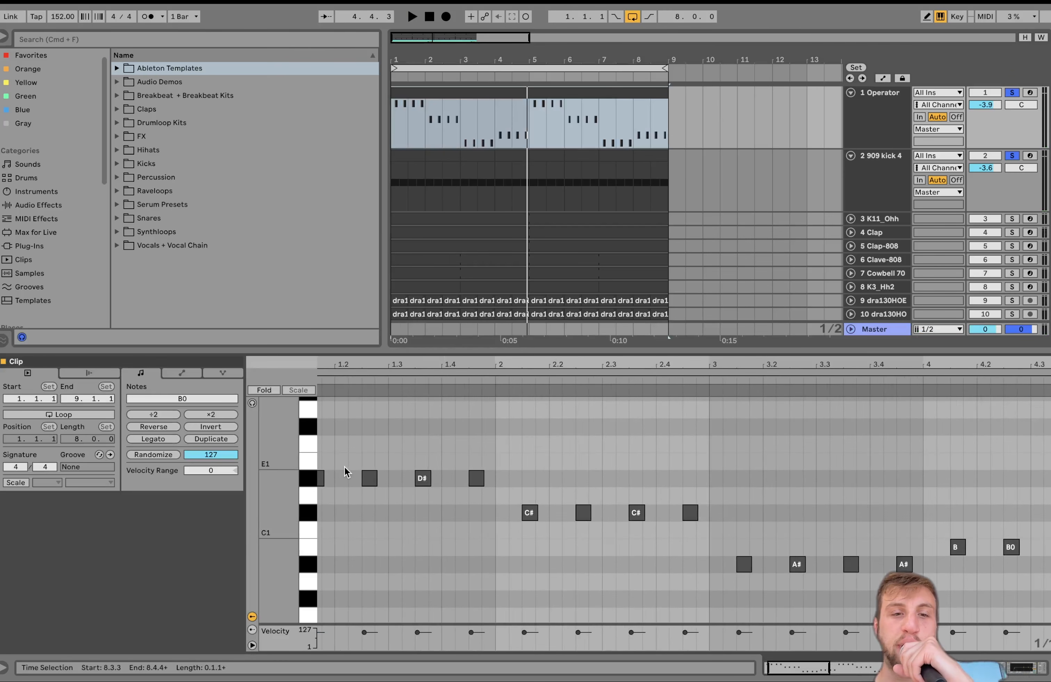
scroll(345, 467, left, 2)
scroll(345, 467, down, 2)
key(space)
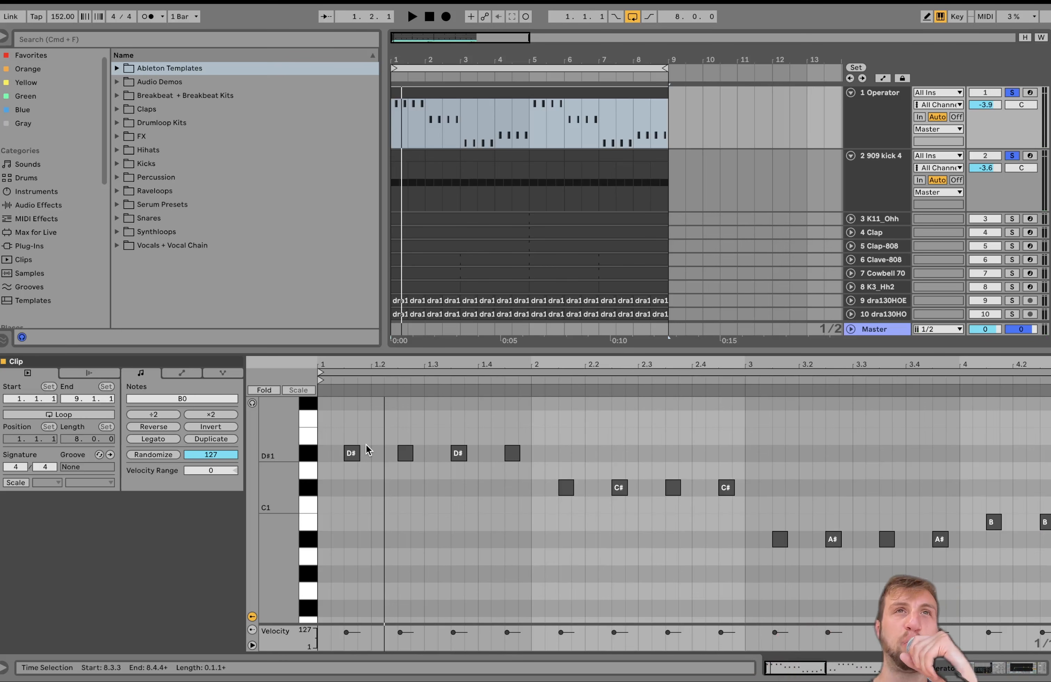
key(space)
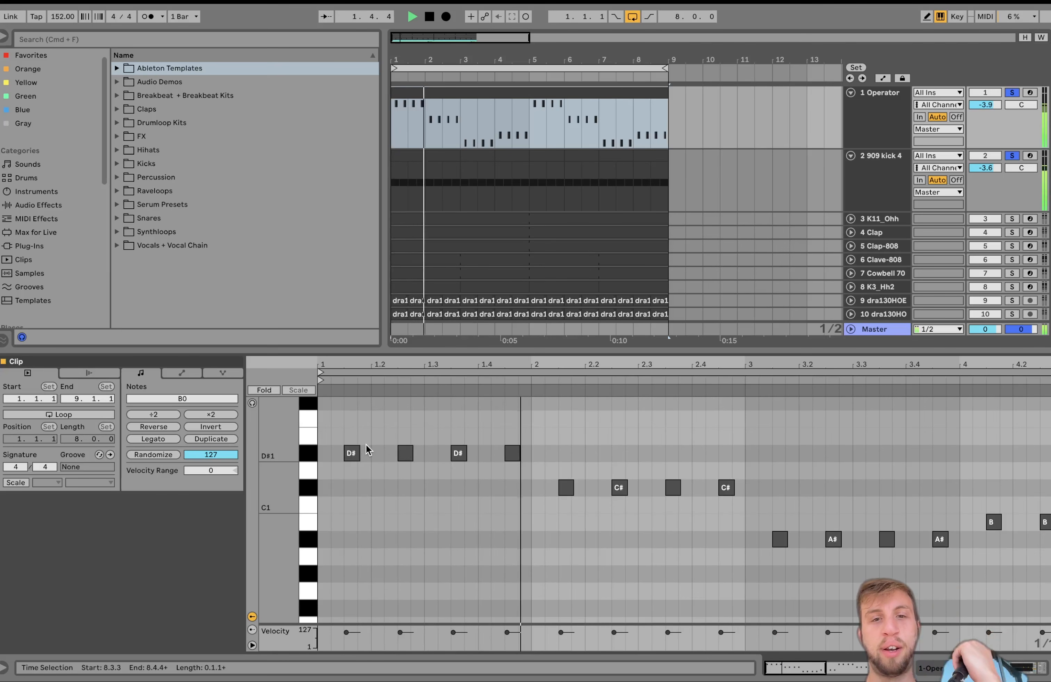
key(space)
scroll(357, 461, up, 5)
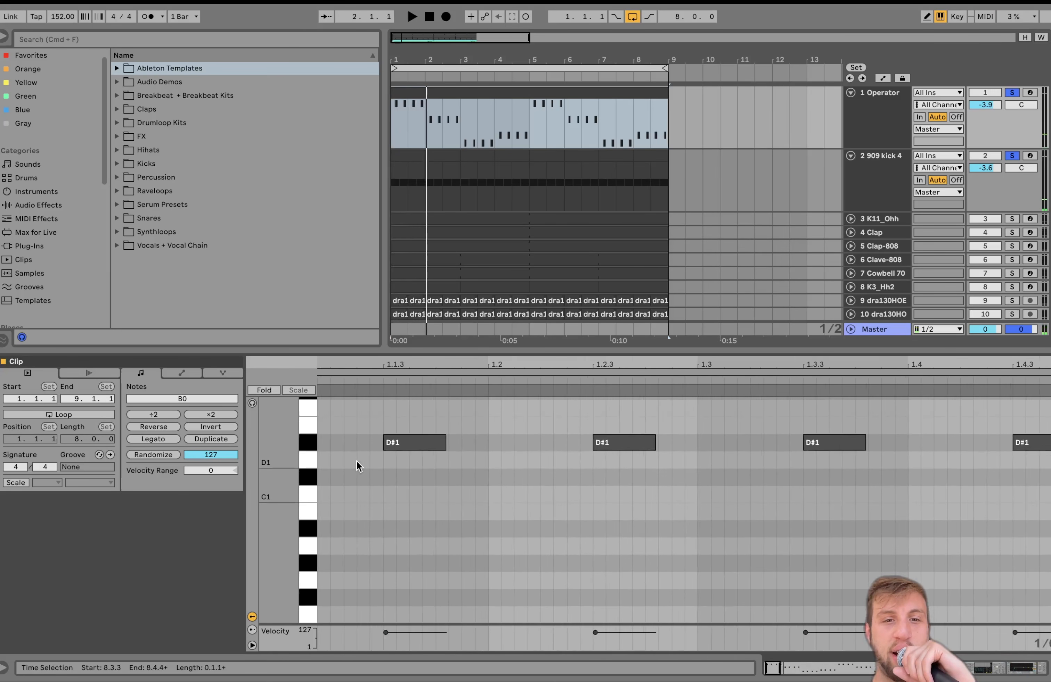
Try shortening all the bass notes in the Operator clip, listen to the result, and undo the change.
scroll(443, 450, down, 5)
key(super+a)
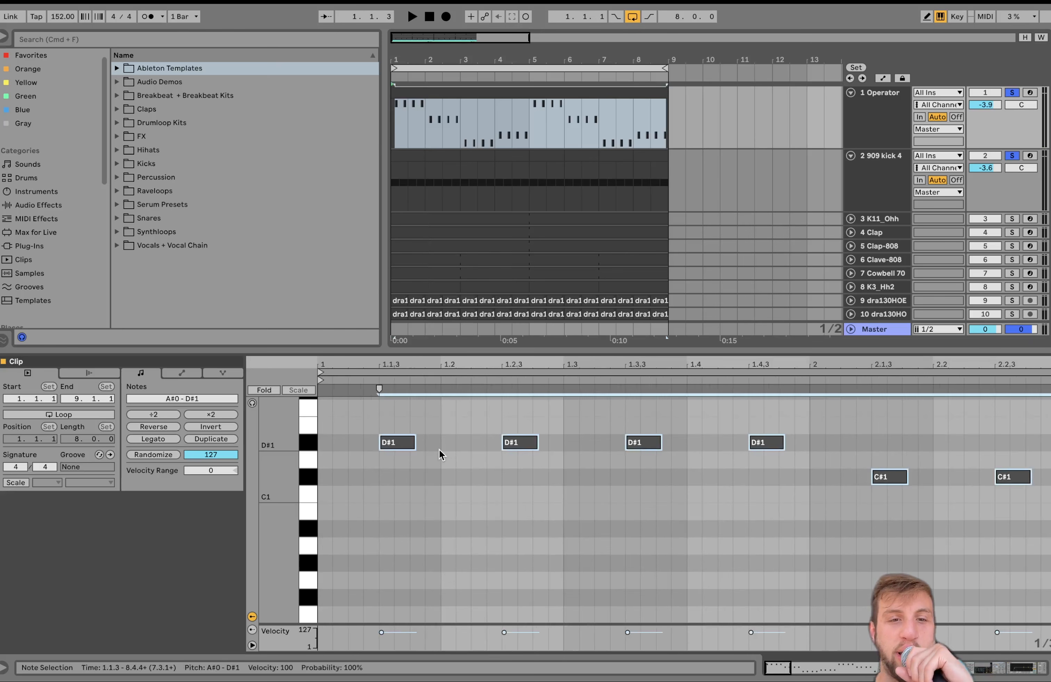
drag(415, 442, 394, 441)
key(space)
key(space)
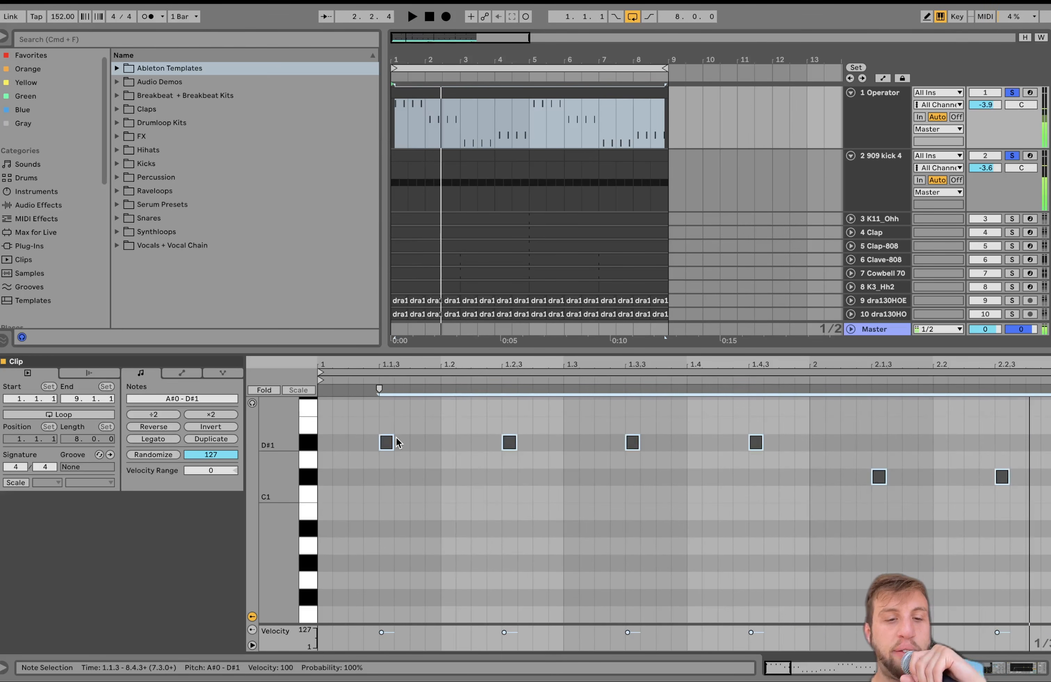
key(super+z)
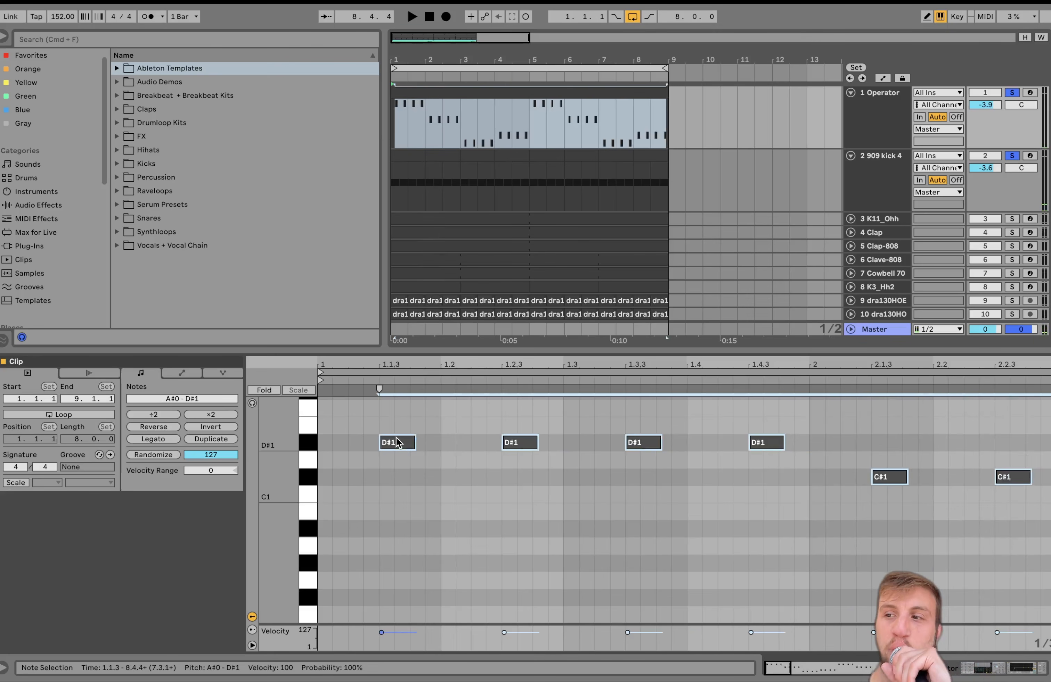
Examine the bass progression across all eight bars by selecting the D#1, C#1, A#0 and B0 notes in turn.
scroll(396, 443, down, 10)
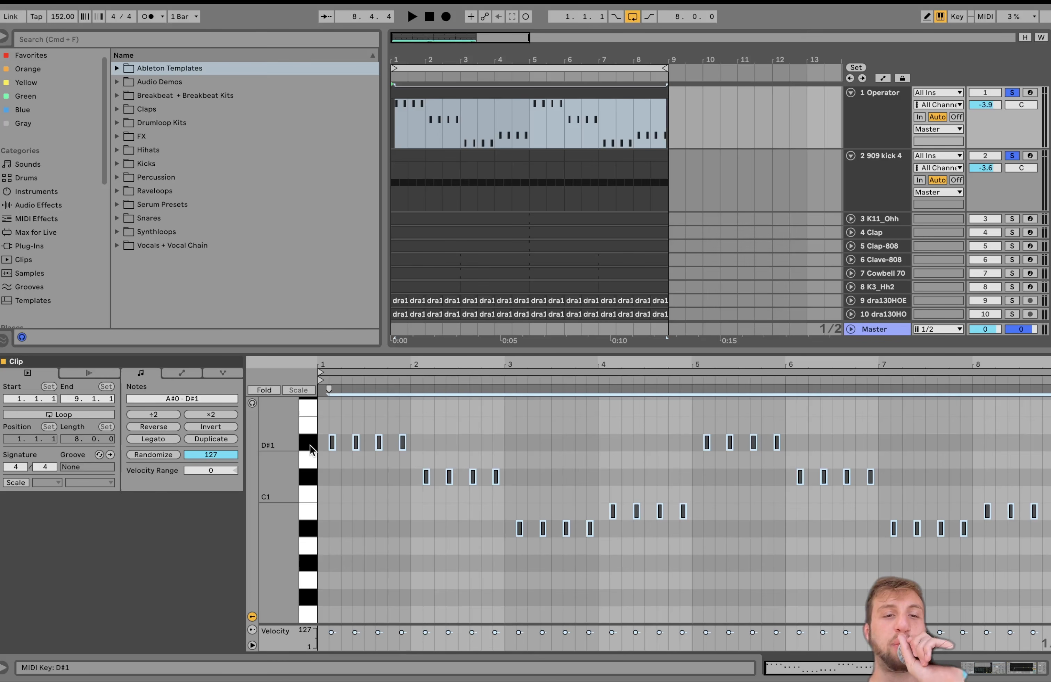
click(310, 445)
click(305, 477)
click(308, 529)
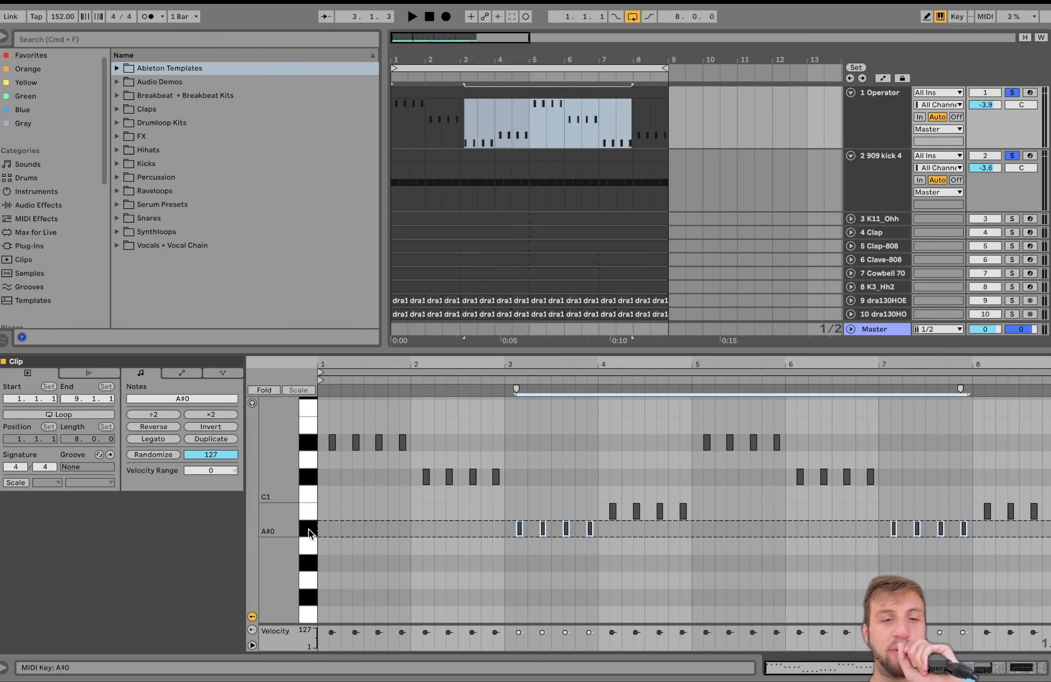
click(306, 514)
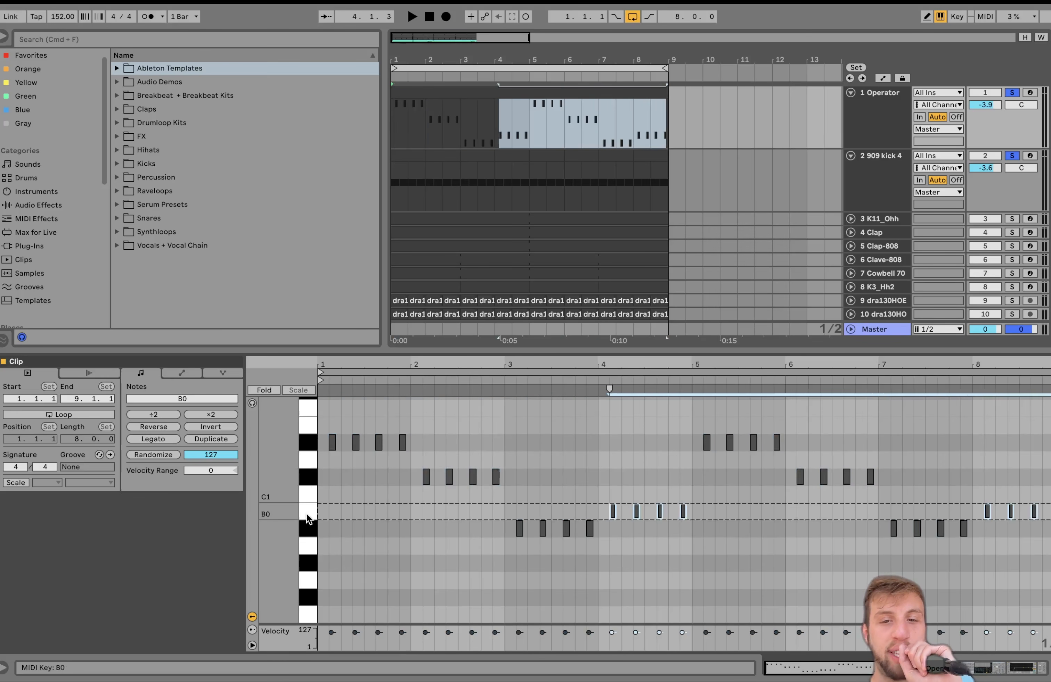
Turn on note preview in the bass clip and audition the D#1 and B0 pitches.
click(252, 404)
click(310, 444)
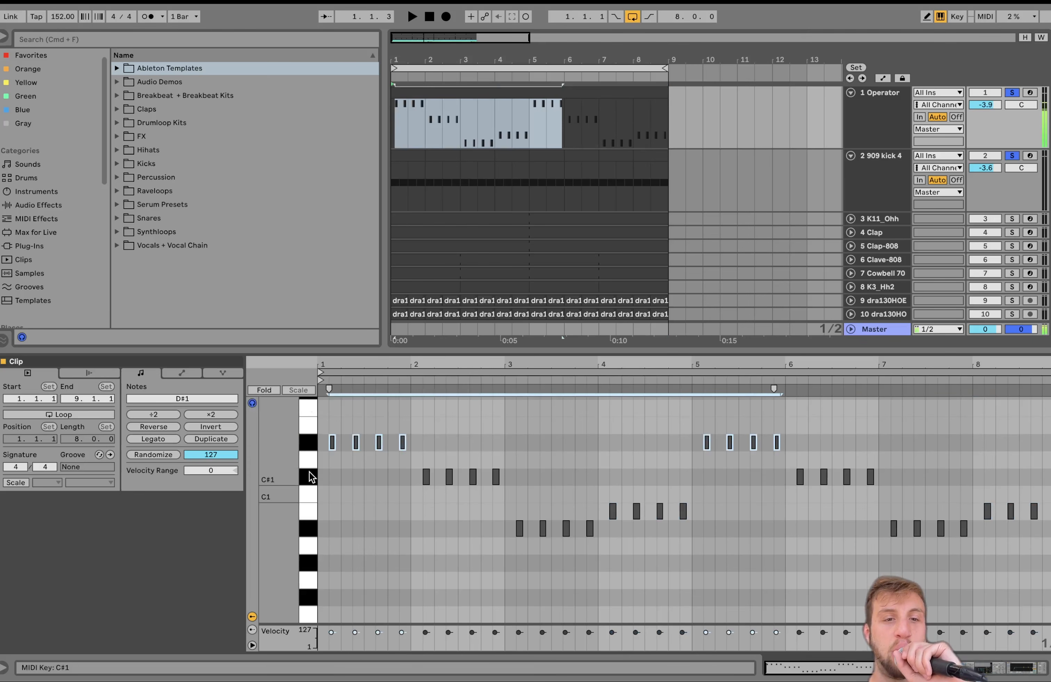
click(310, 513)
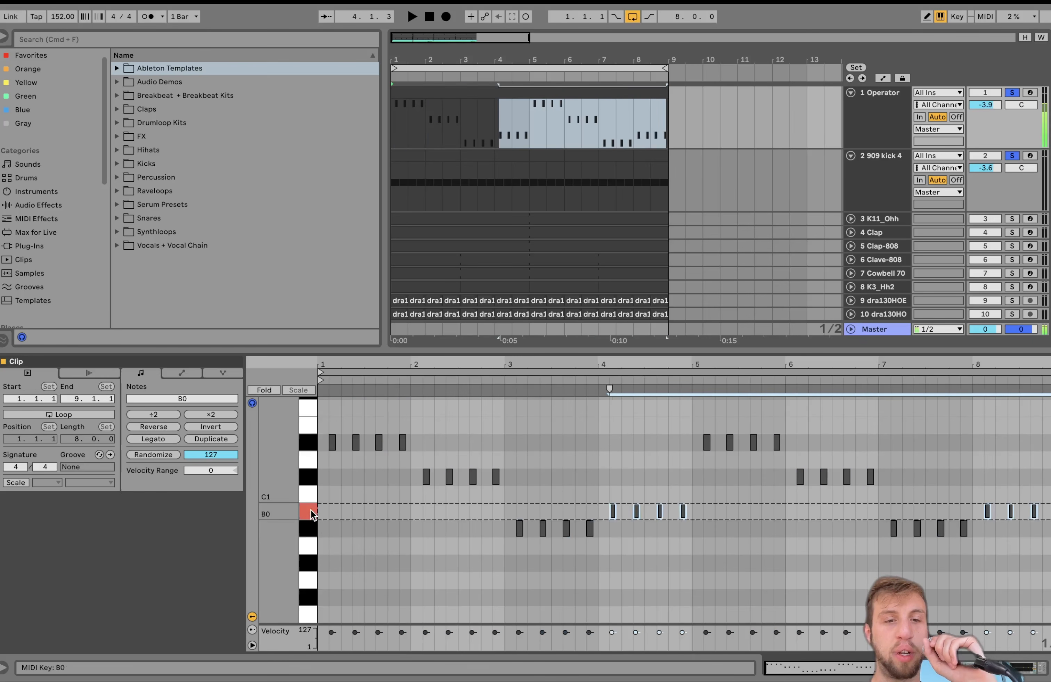
Show the Operator track's devices and play the bass and kick to examine the oscillator's phase retrigger and the EQ Eight spectrum.
key(space)
click(884, 133)
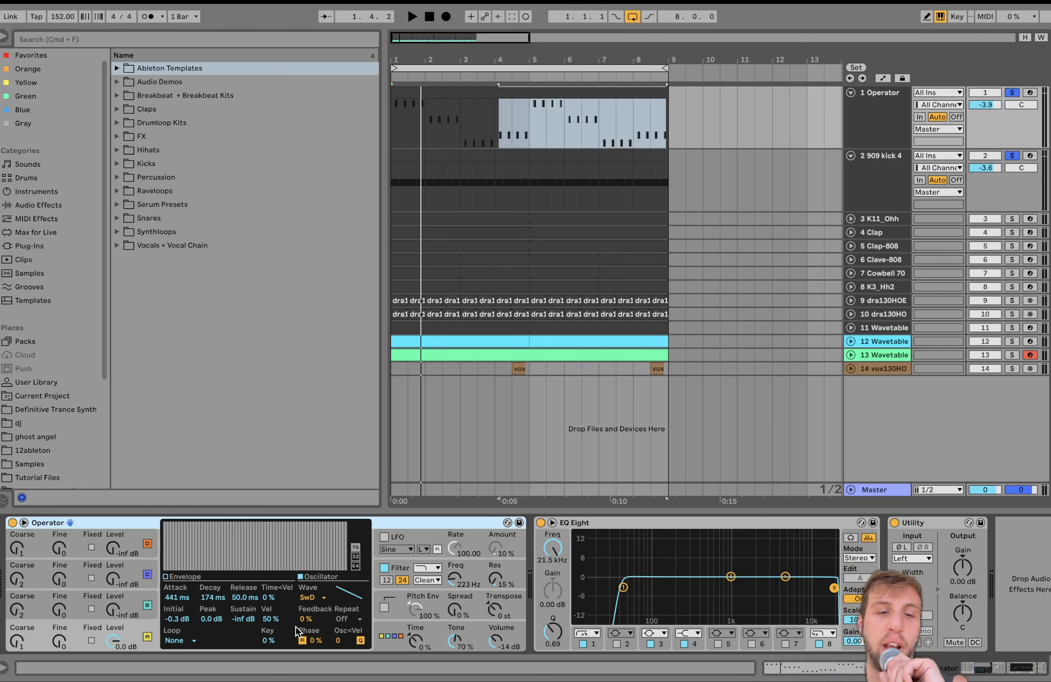
click(302, 641)
key(space)
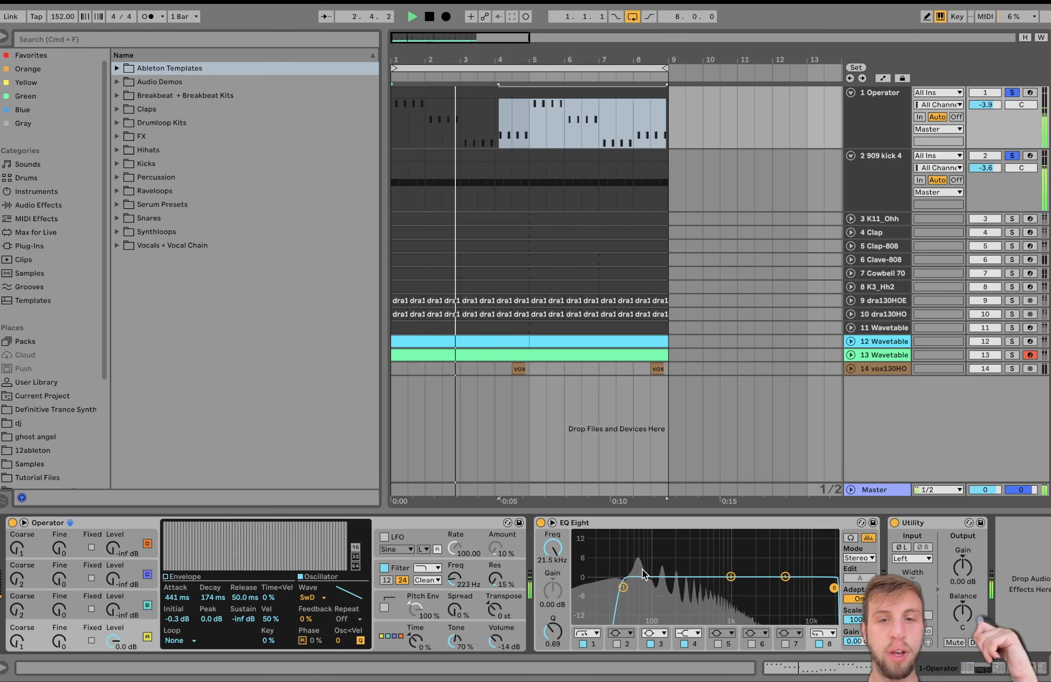
key(space)
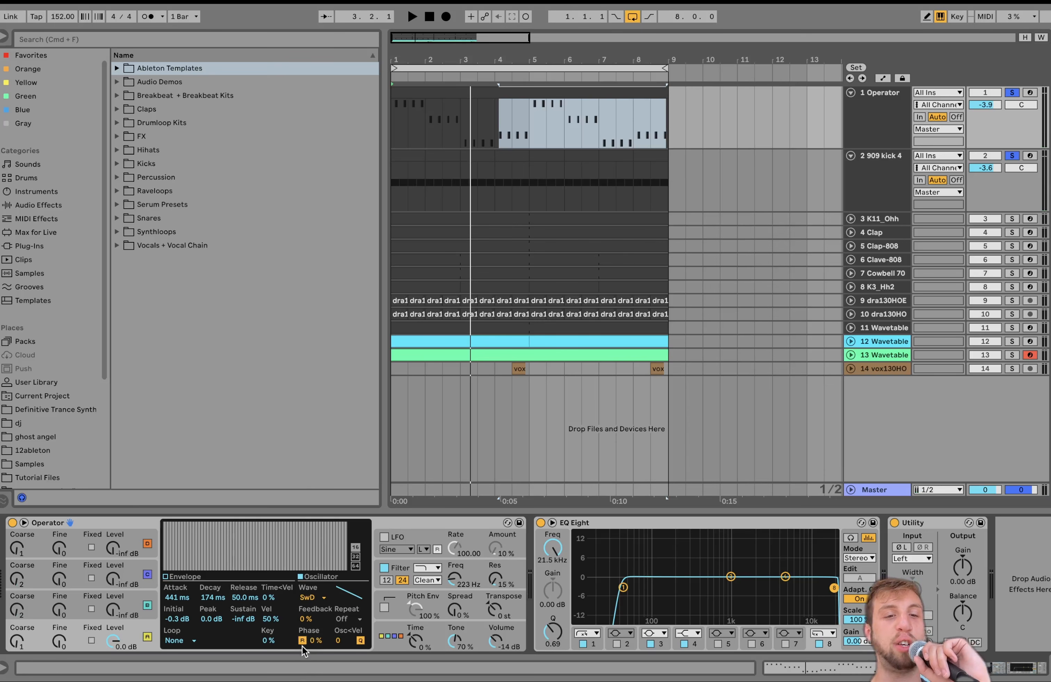
key(space)
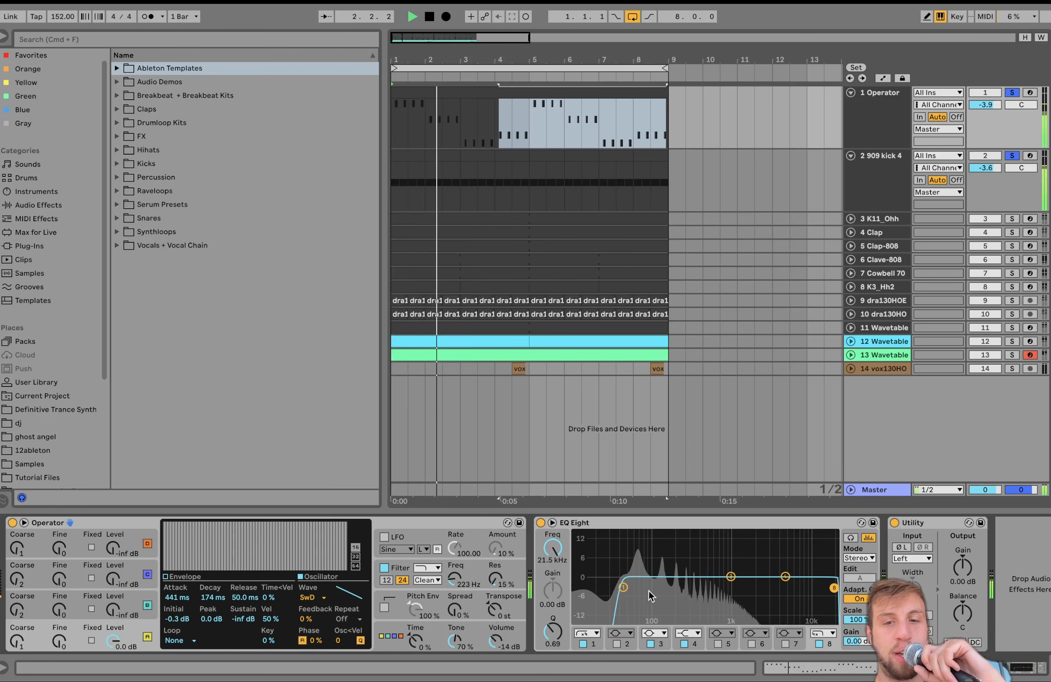
key(space)
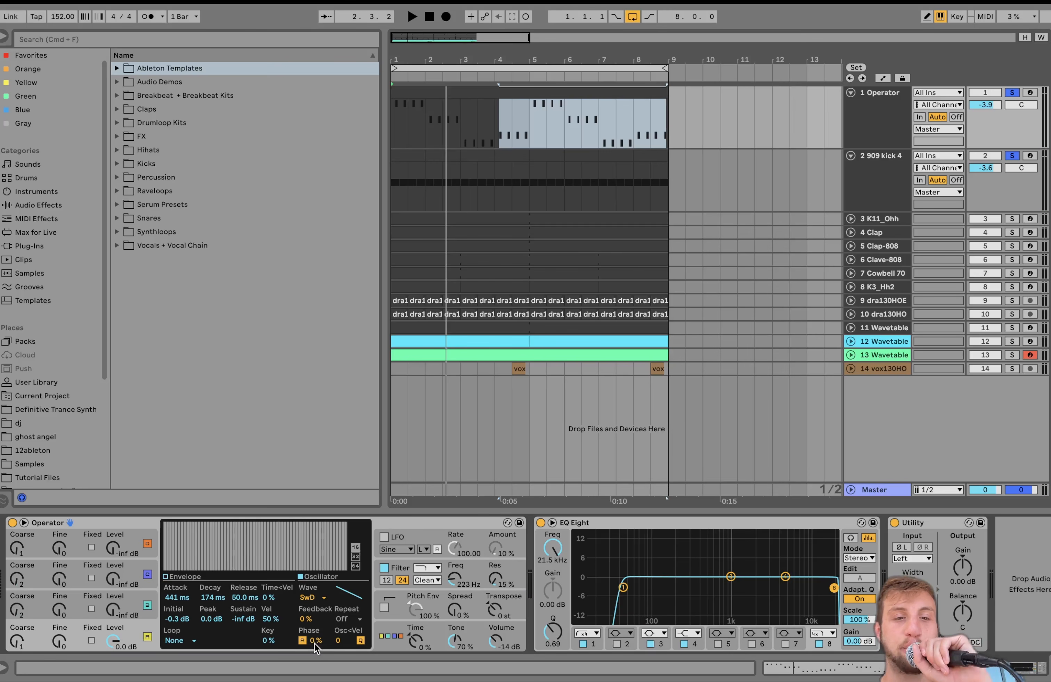
Try the Operator oscillator's phase at 31 % during playback and return it to 0 %.
key(space)
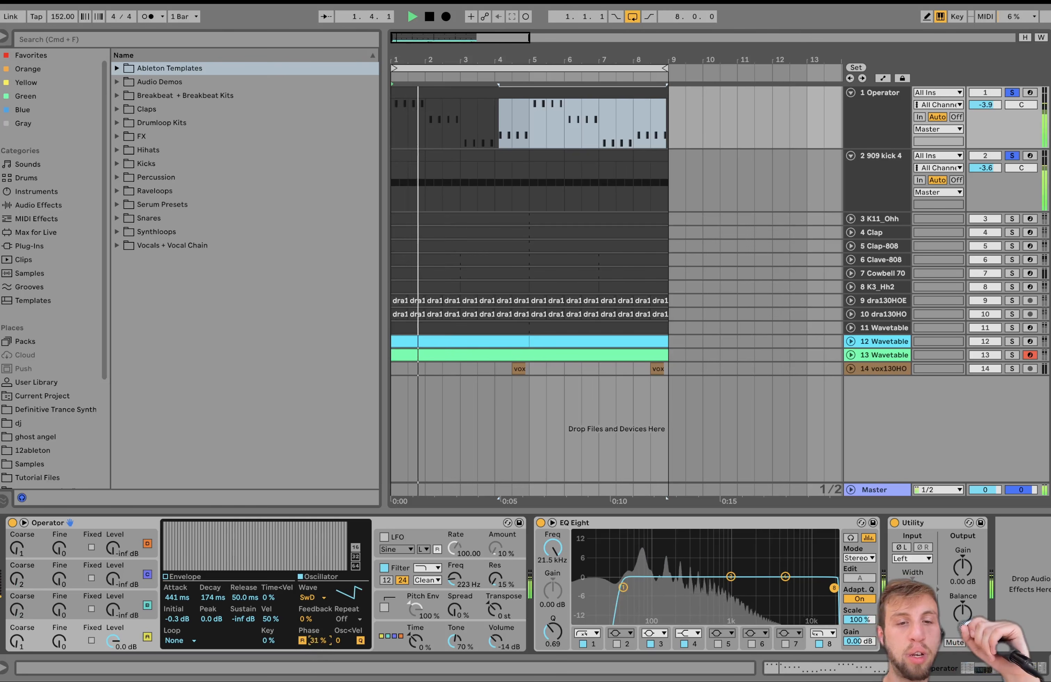
drag(313, 640, 314, 669)
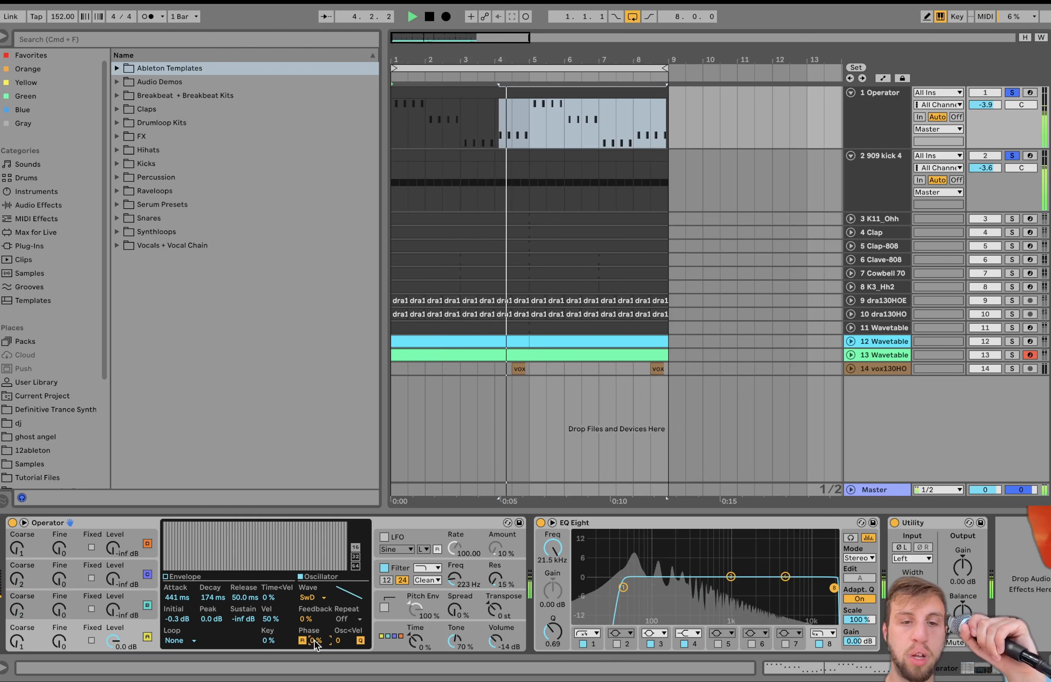
key(space)
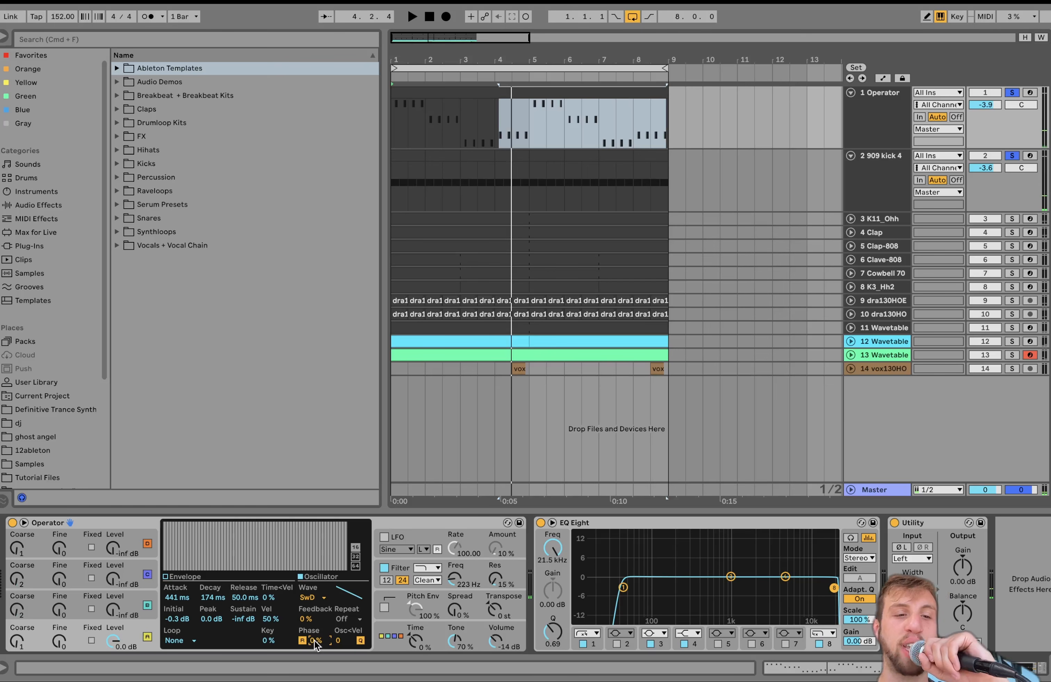
Show the Operator's filter settings and compare the bass with the filter on and off during playback.
click(405, 582)
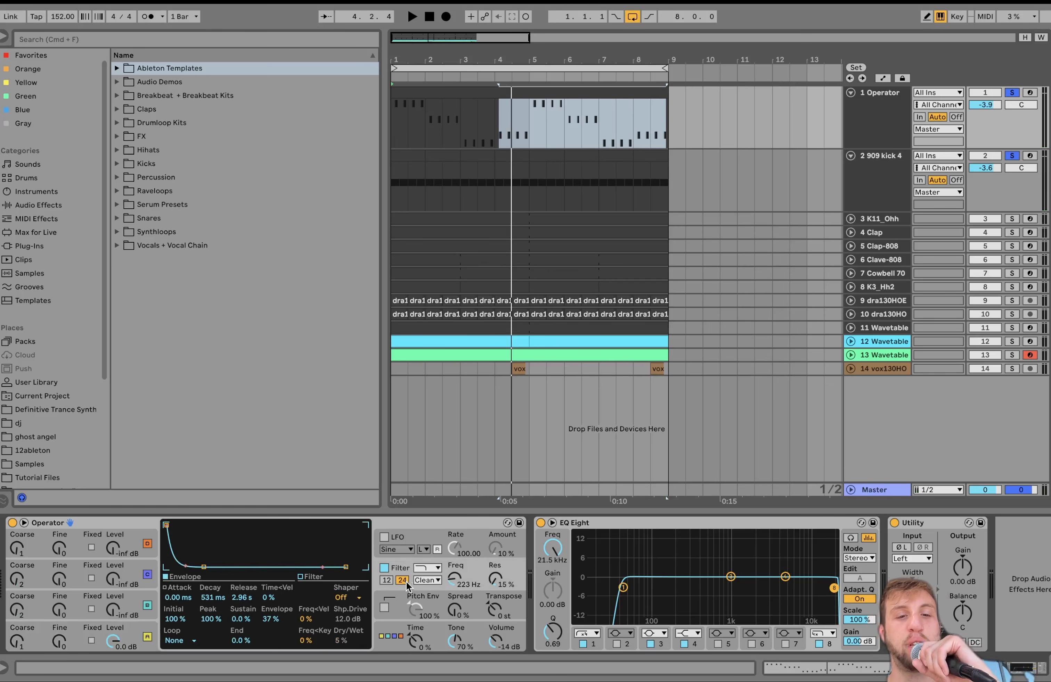
key(space)
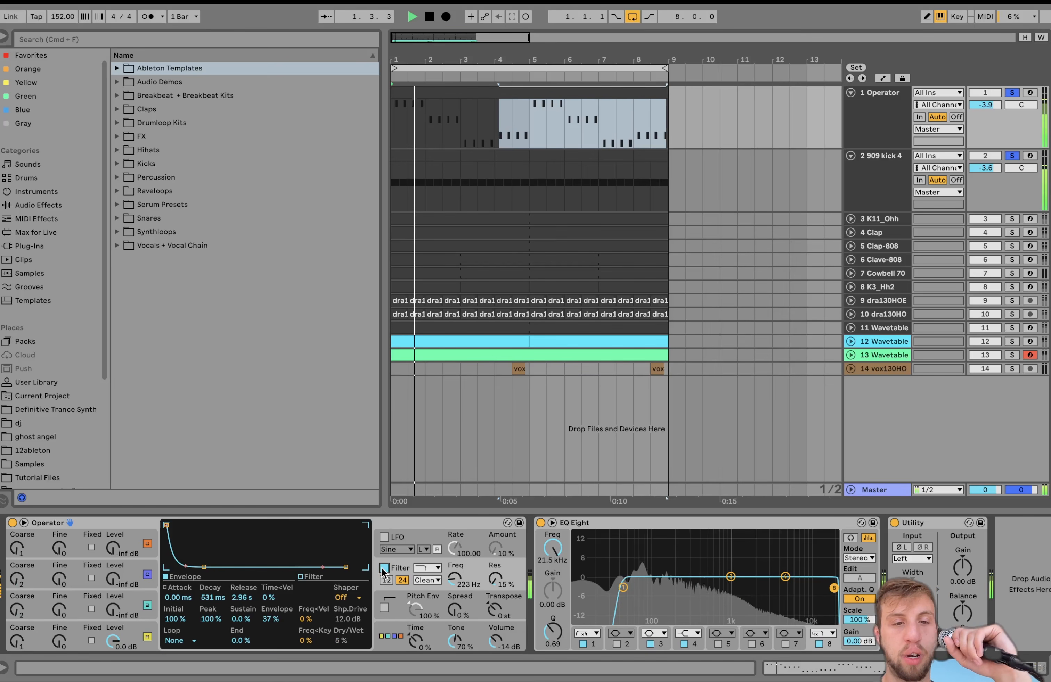
click(384, 568)
key(space)
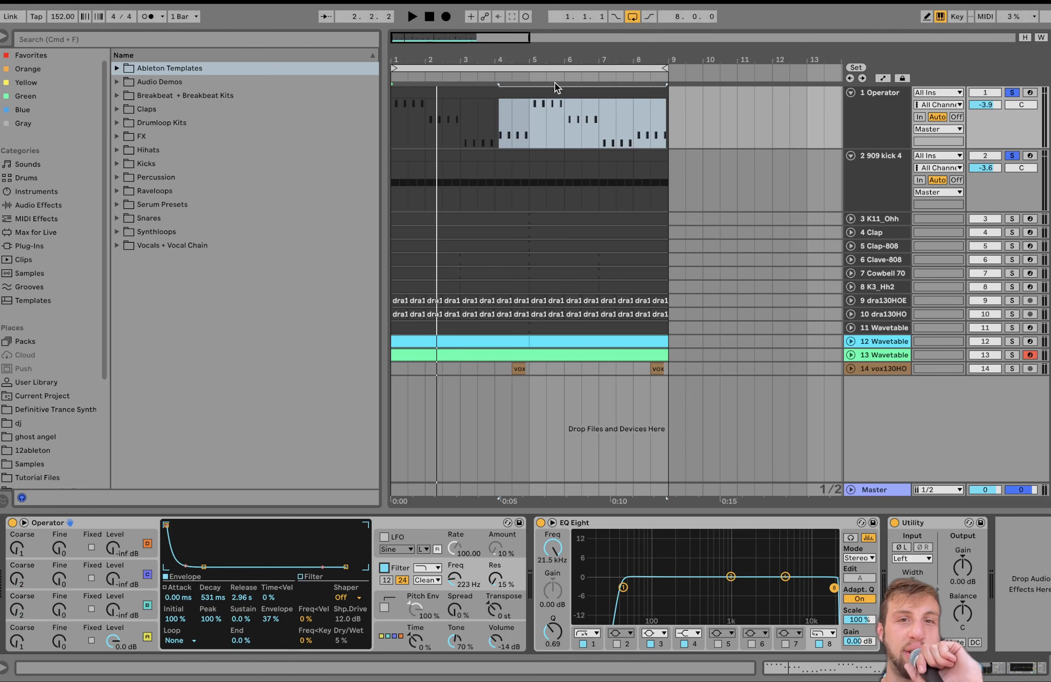
Select the Operator clip and inspect the low-cut band 1 of the bass track's EQ Eight.
click(515, 94)
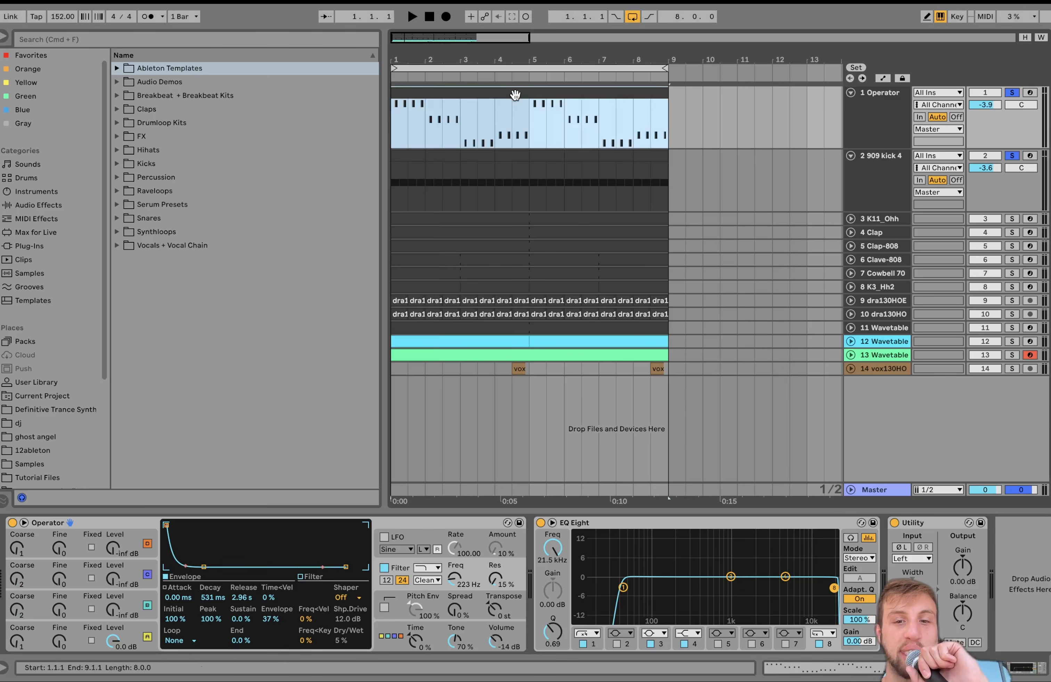
click(593, 525)
click(623, 588)
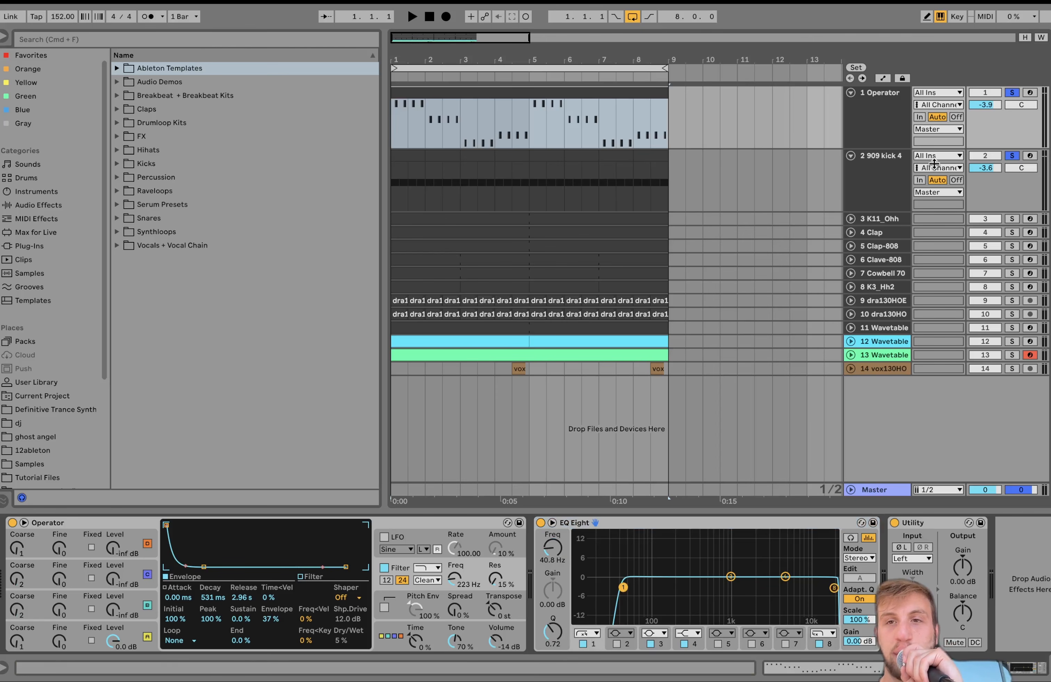
Solo only the 909 kick 4 track, show its devices, and play the kick on its own.
click(889, 190)
click(1012, 156)
click(1011, 157)
key(space)
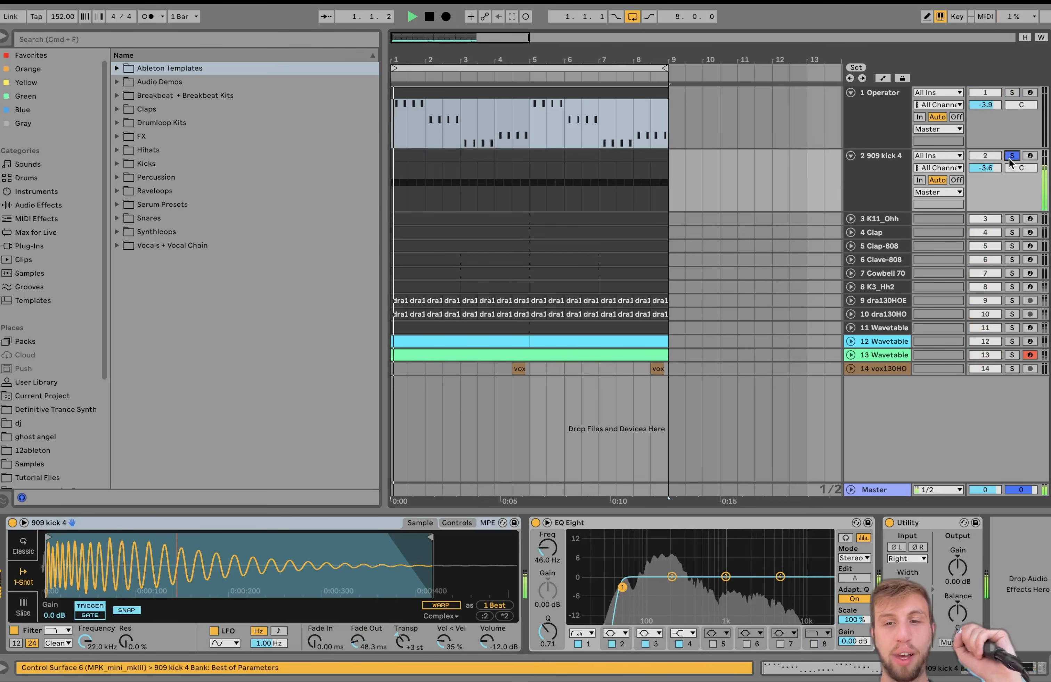
click(898, 187)
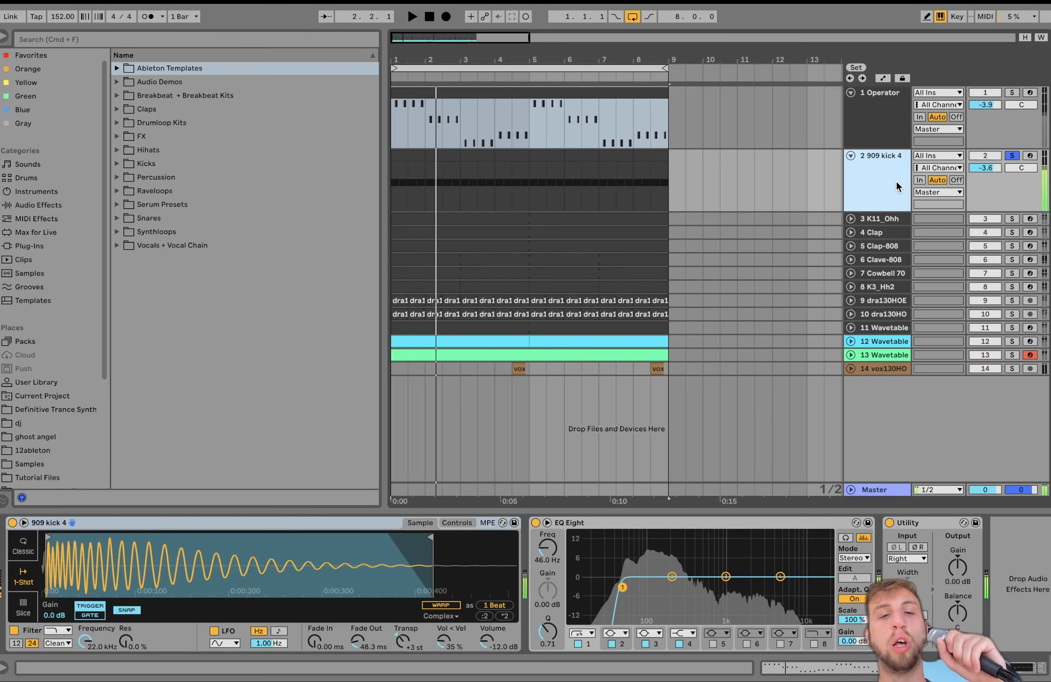
key(space)
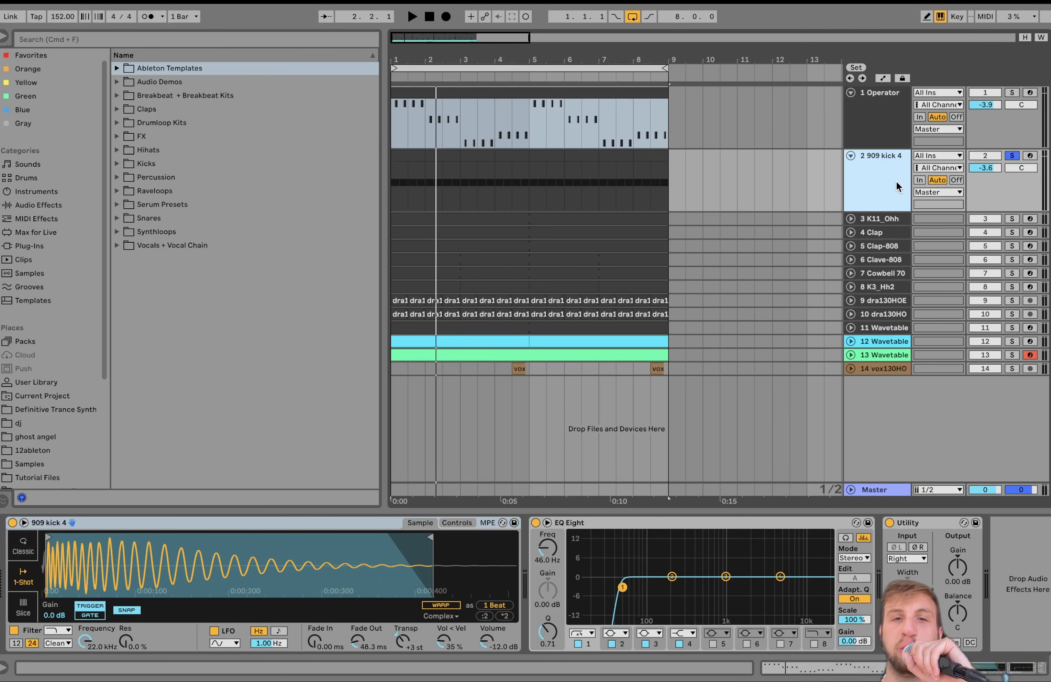
Select the kick clip in bar 1, play it, and show the 909 kick 4 sampler's detailed controls.
click(523, 155)
click(412, 152)
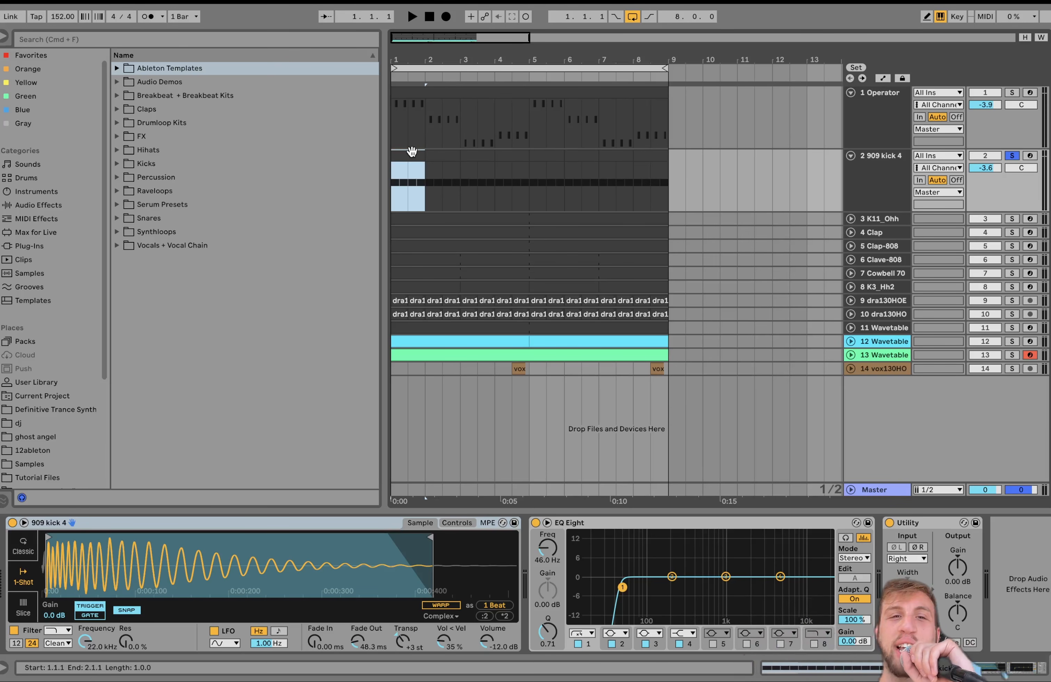
key(space)
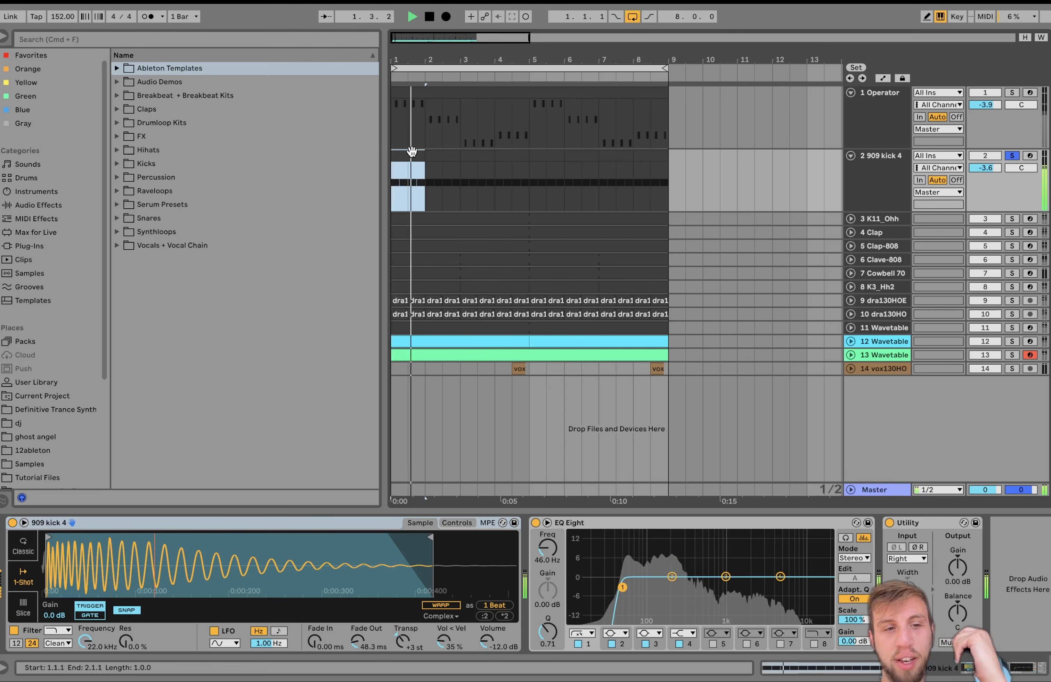
key(space)
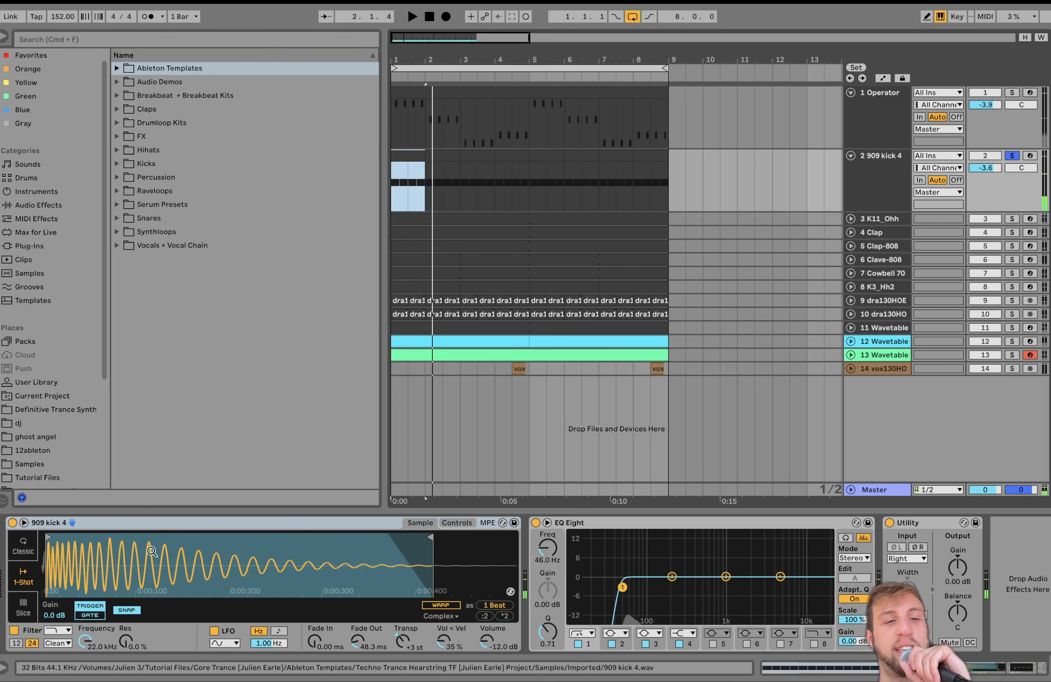
click(461, 522)
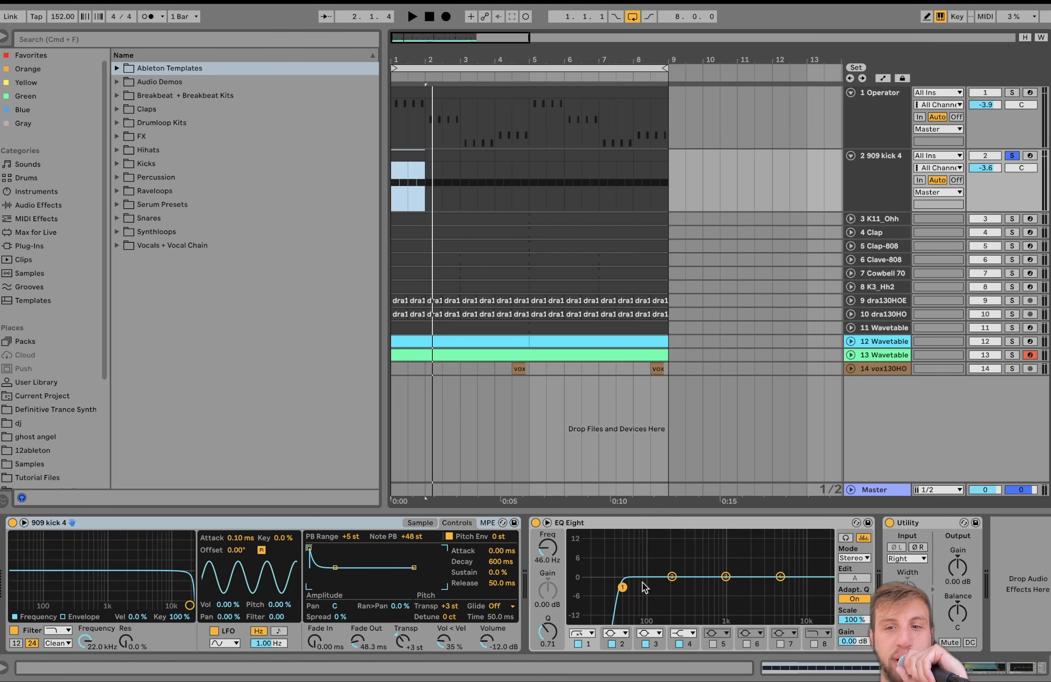
Solo tracks 3 K11_Ohh through 10 dra130HO together, play them, and unfold their lanes in the arrangement.
click(889, 219)
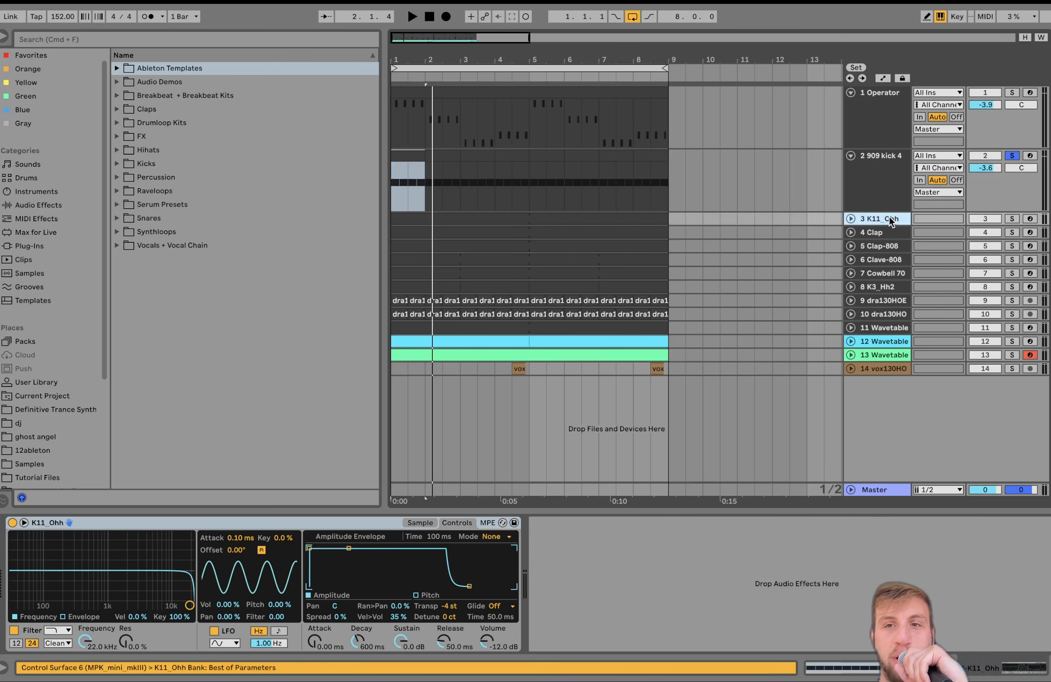
shift+click(896, 310)
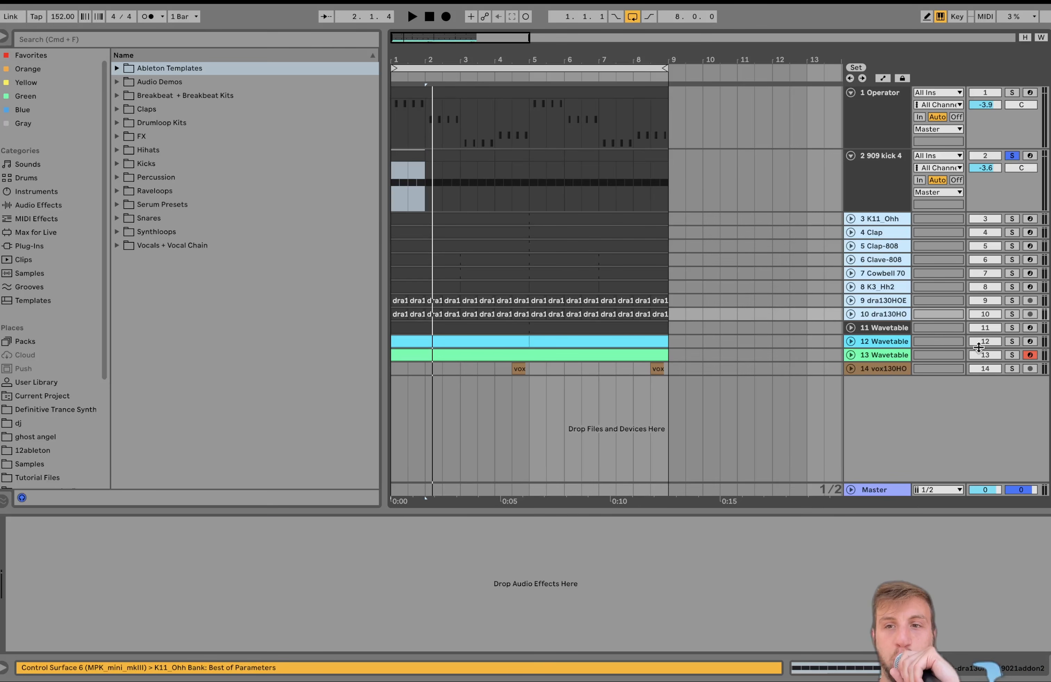
click(1009, 315)
key(space)
click(850, 314)
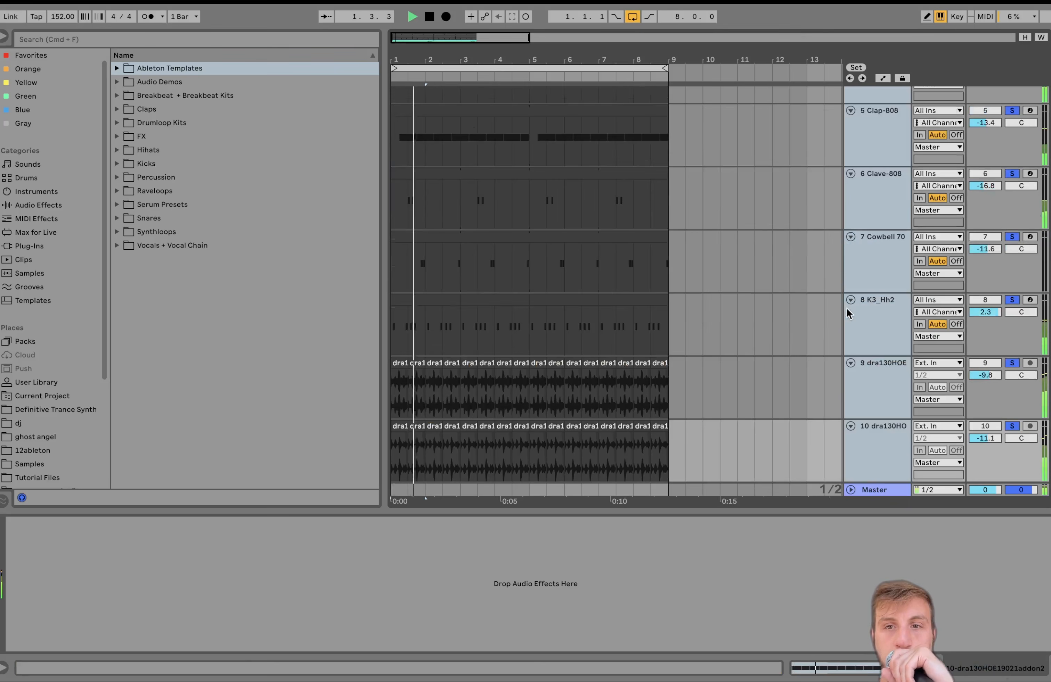
scroll(876, 265, up, 5)
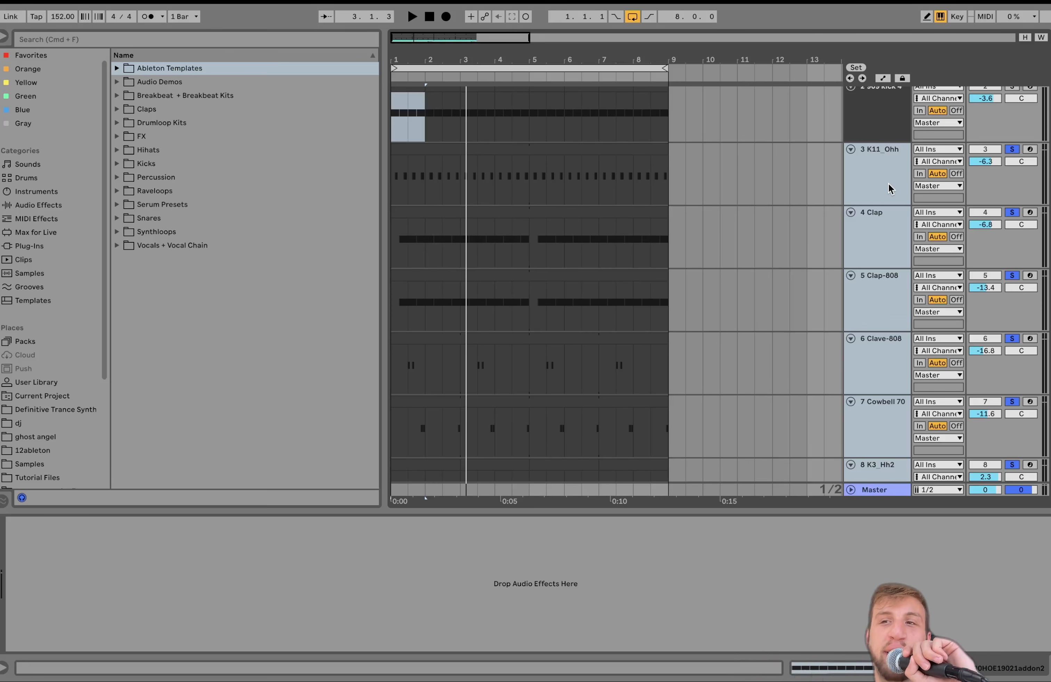
Replay the soloed percussion group and show the sampler device of the 3 K11_Ohh track.
key(space)
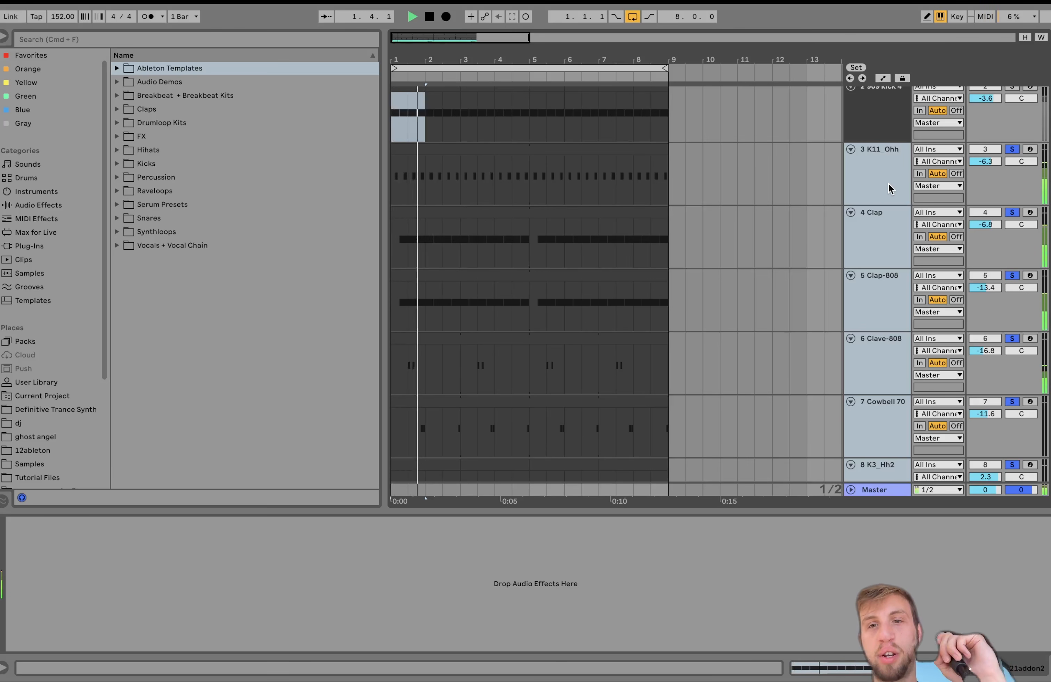
click(886, 164)
key(space)
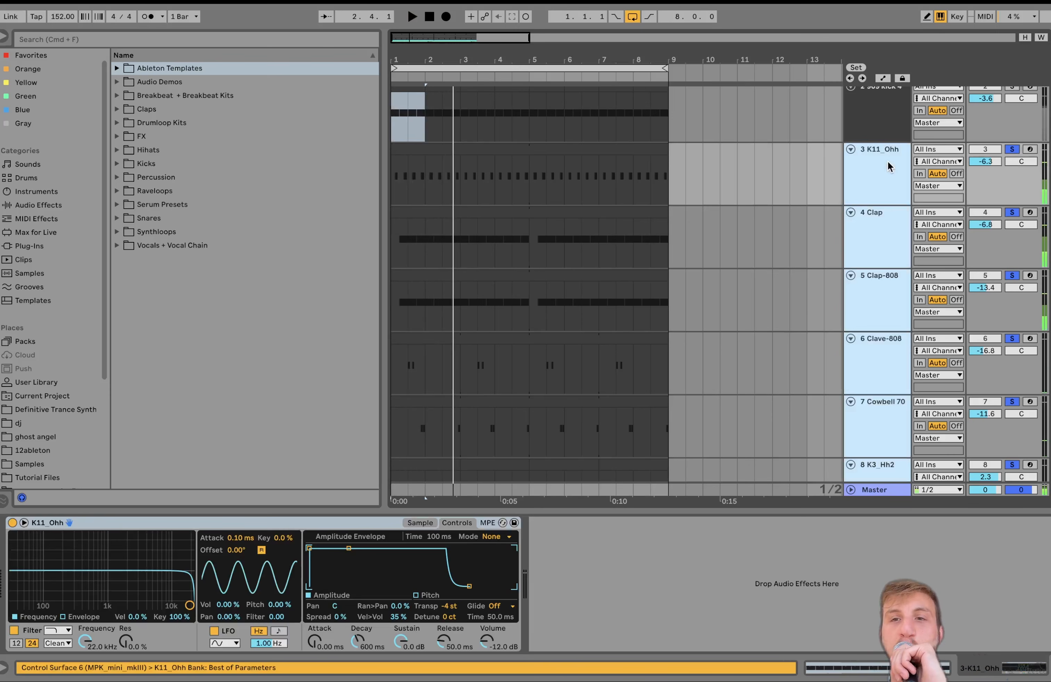
click(867, 150)
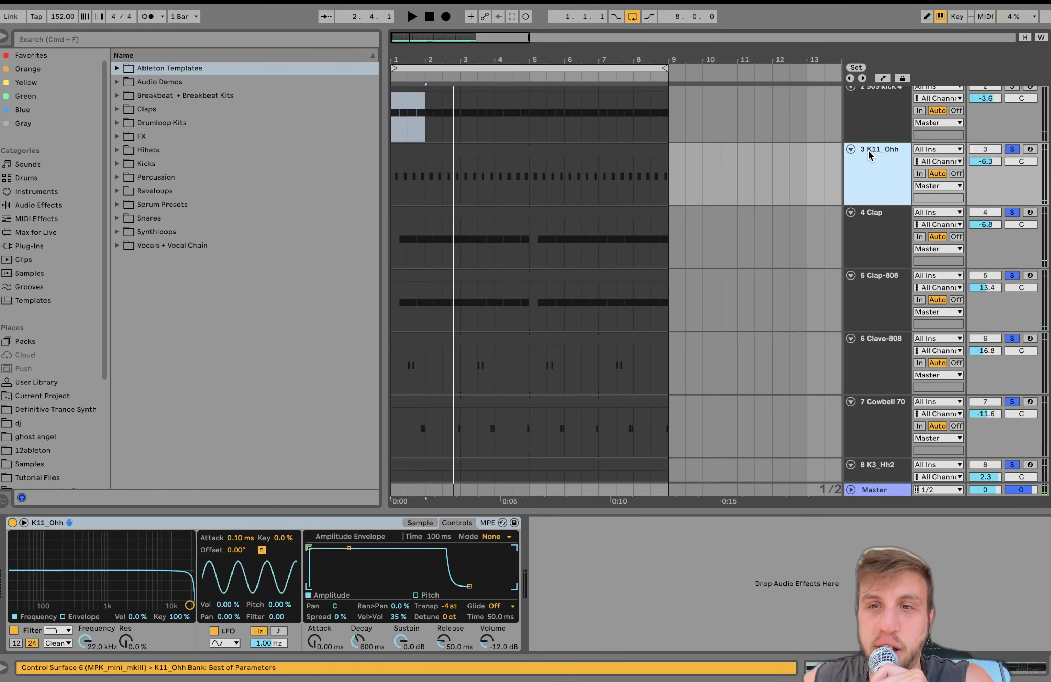
Play the percussion with 909 kick 4 and Operator added to the solo, and again with both removed from it.
scroll(881, 164, up, 3)
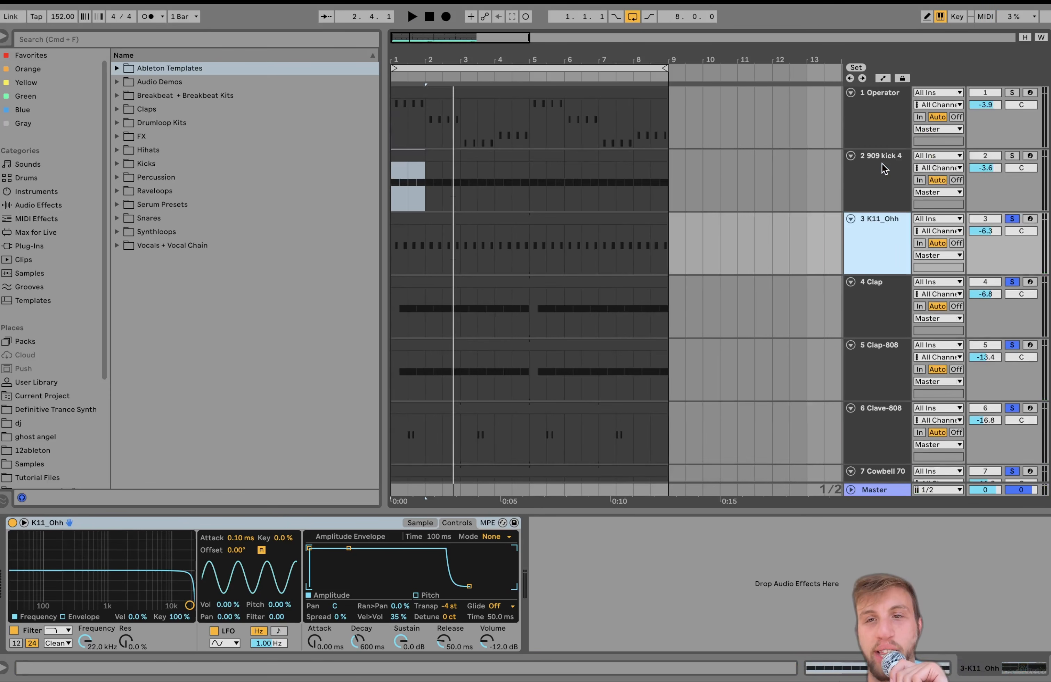
click(1012, 155)
click(1012, 93)
key(space)
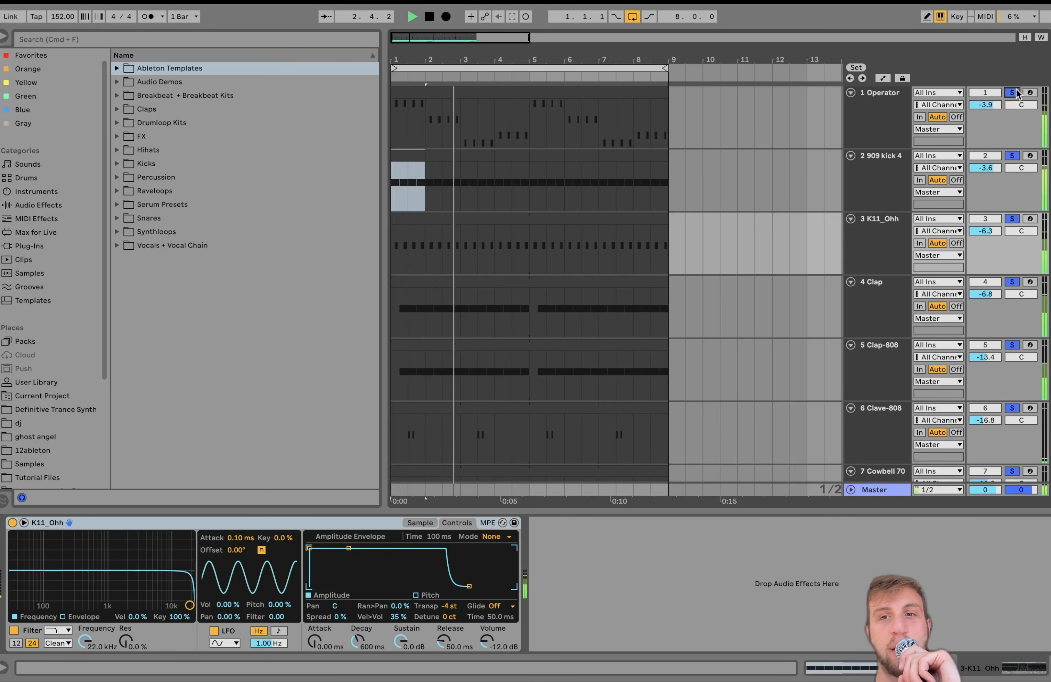
key(space)
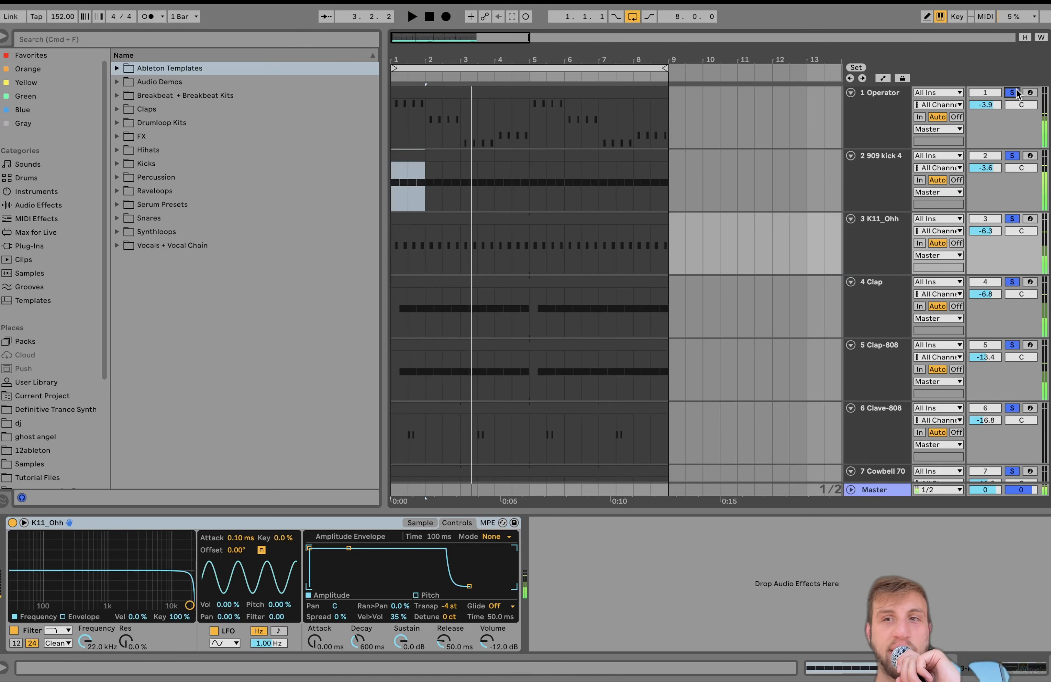
click(1012, 156)
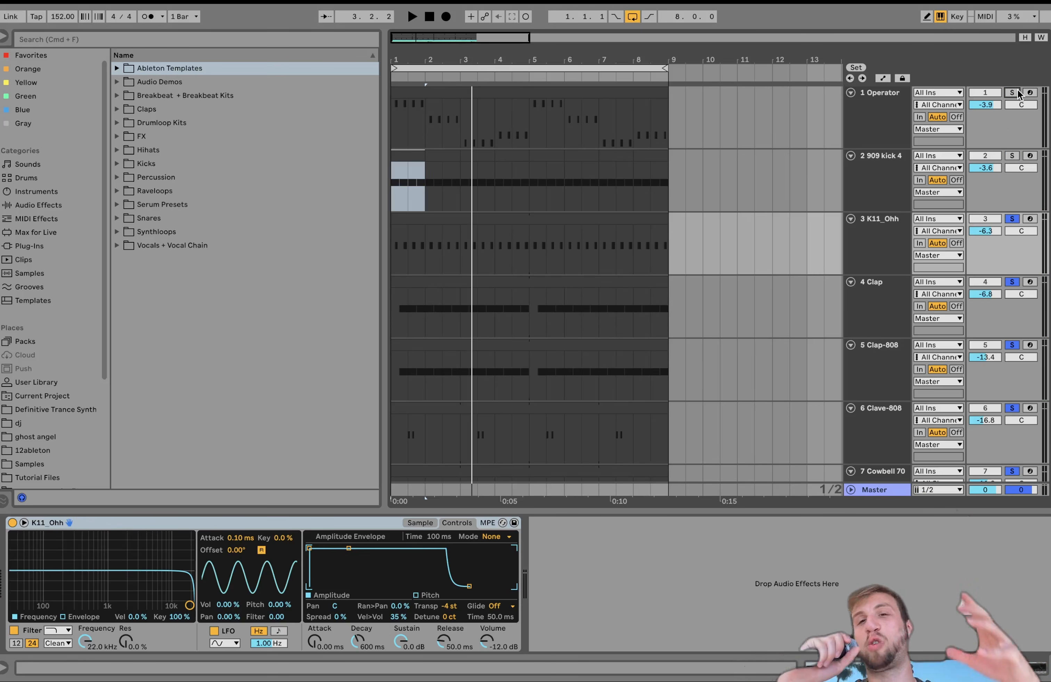
key(space)
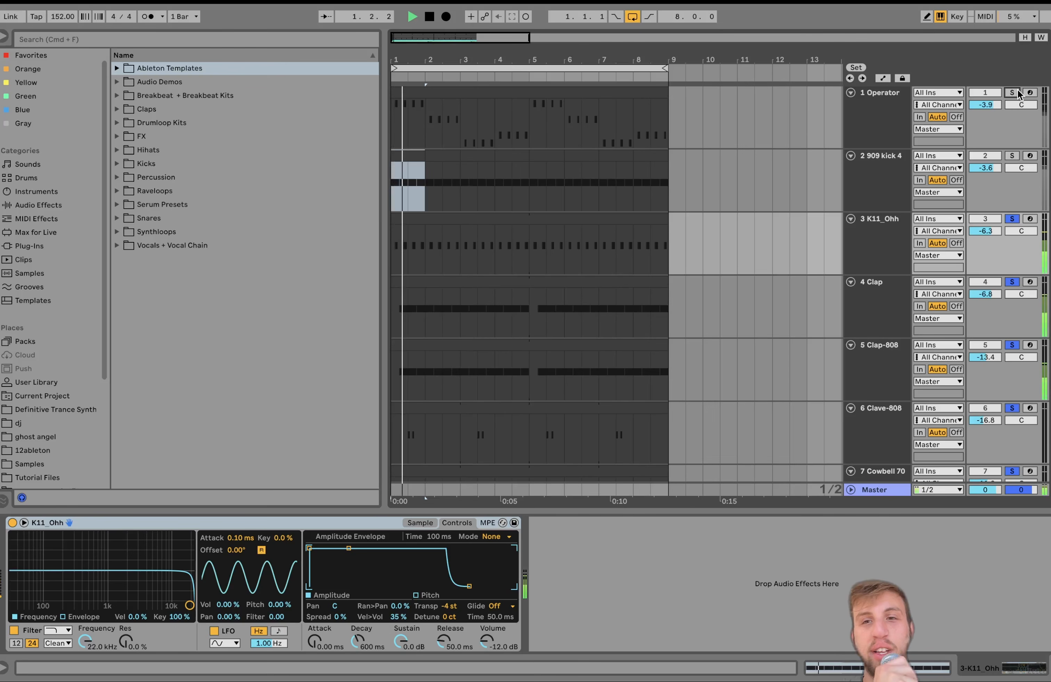
Solo only the K11_Ohh open hat, play it, and inspect its clip's notes and its sampler device.
click(1011, 219)
click(904, 233)
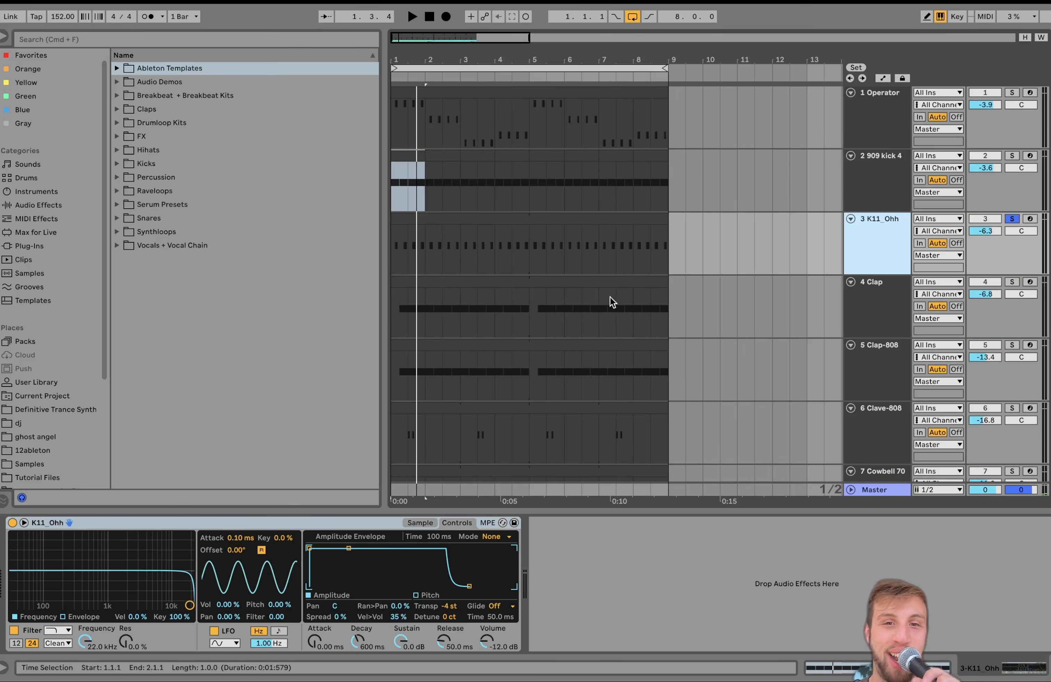
key(space)
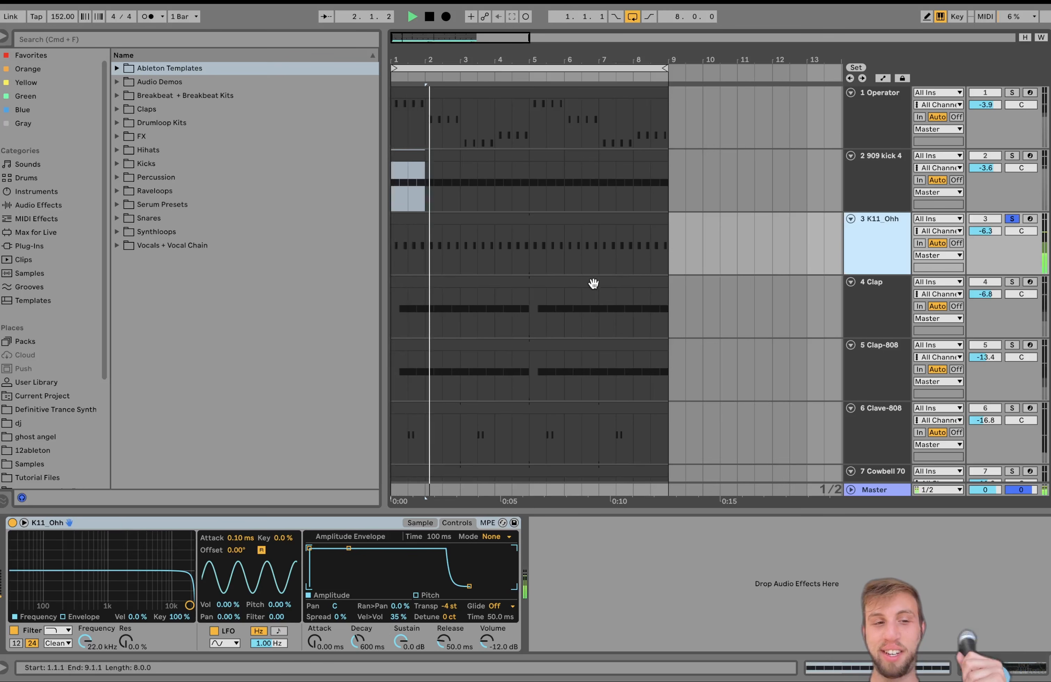
key(space)
click(603, 217)
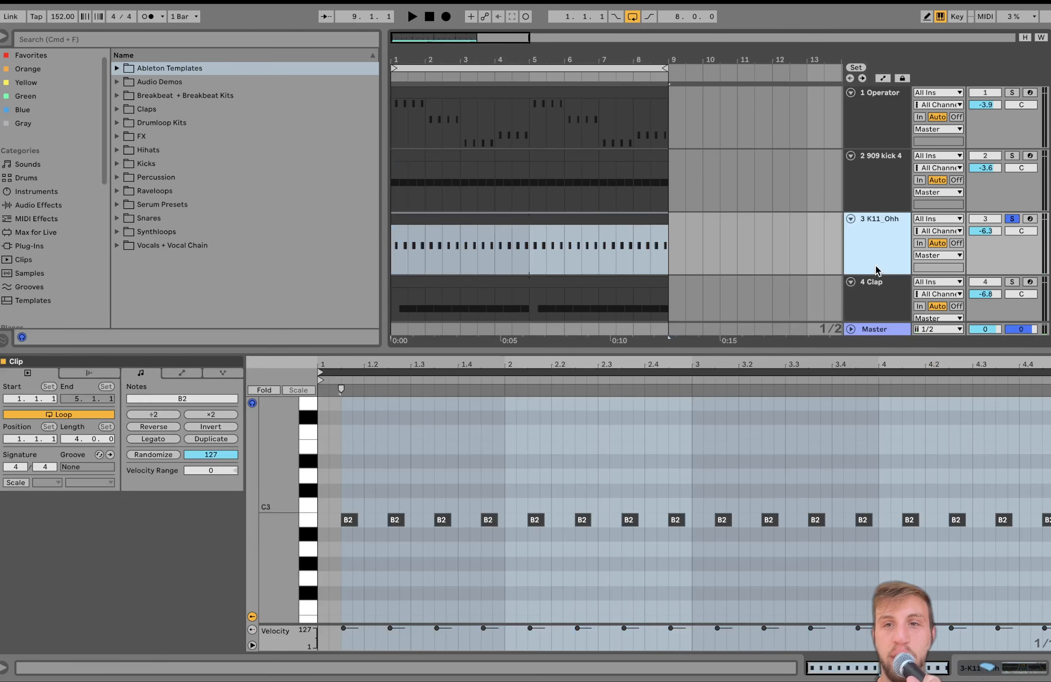
click(876, 270)
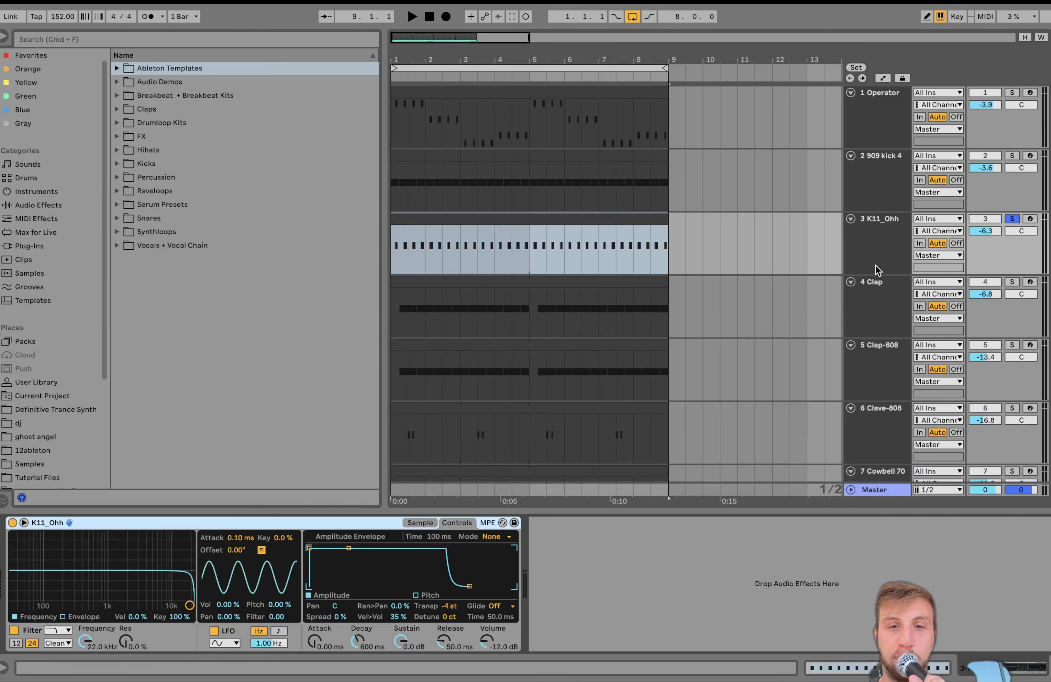
Play 4 Clap and 5 Clap-808 each in solo and both layered together, showing the Clap sampler.
click(1011, 282)
key(space)
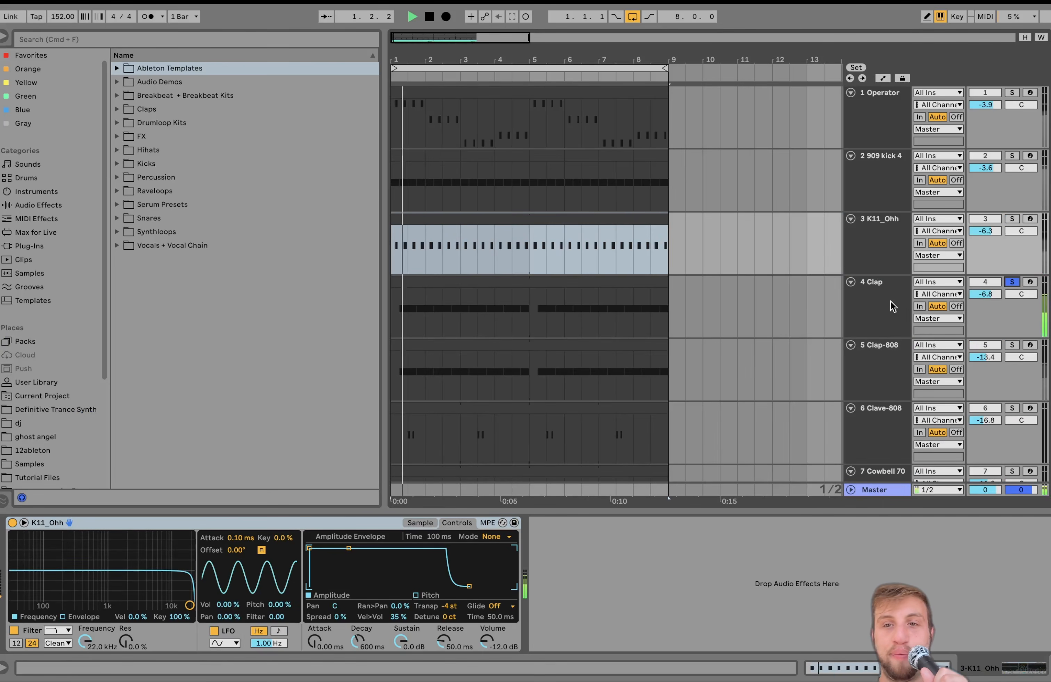
click(889, 301)
click(1012, 345)
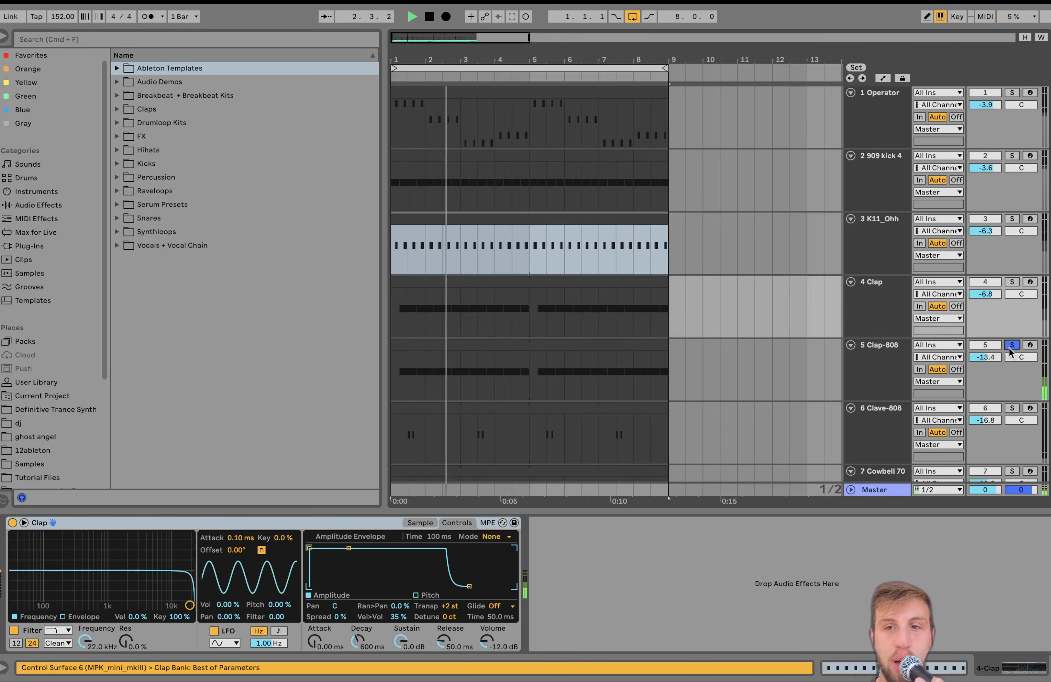
key(space)
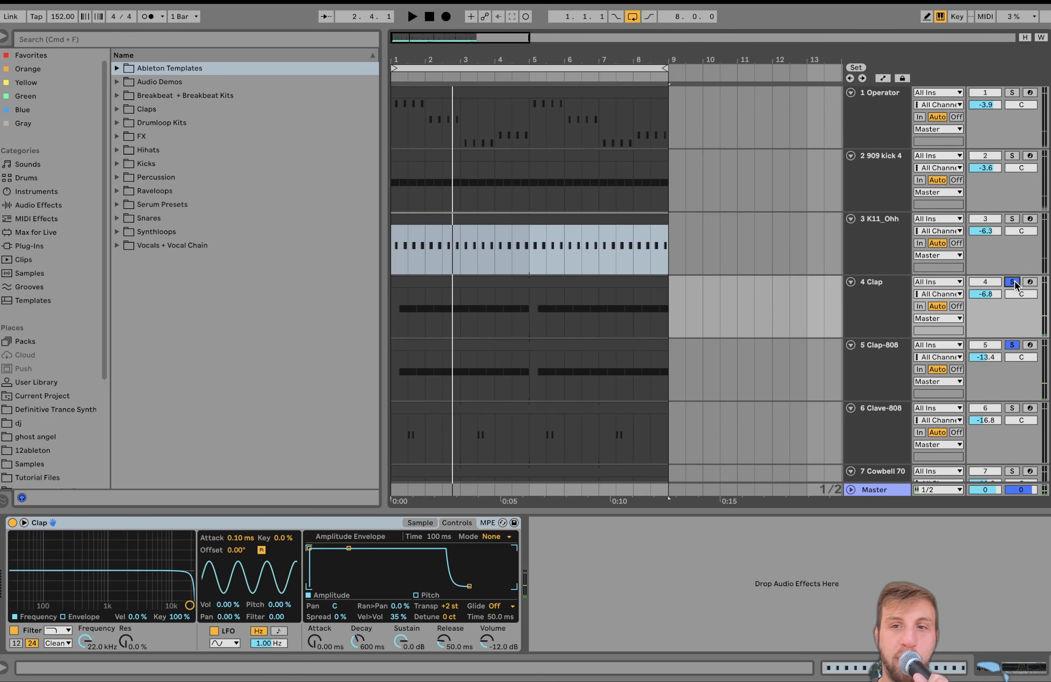
key(space)
scroll(922, 350, down, 3)
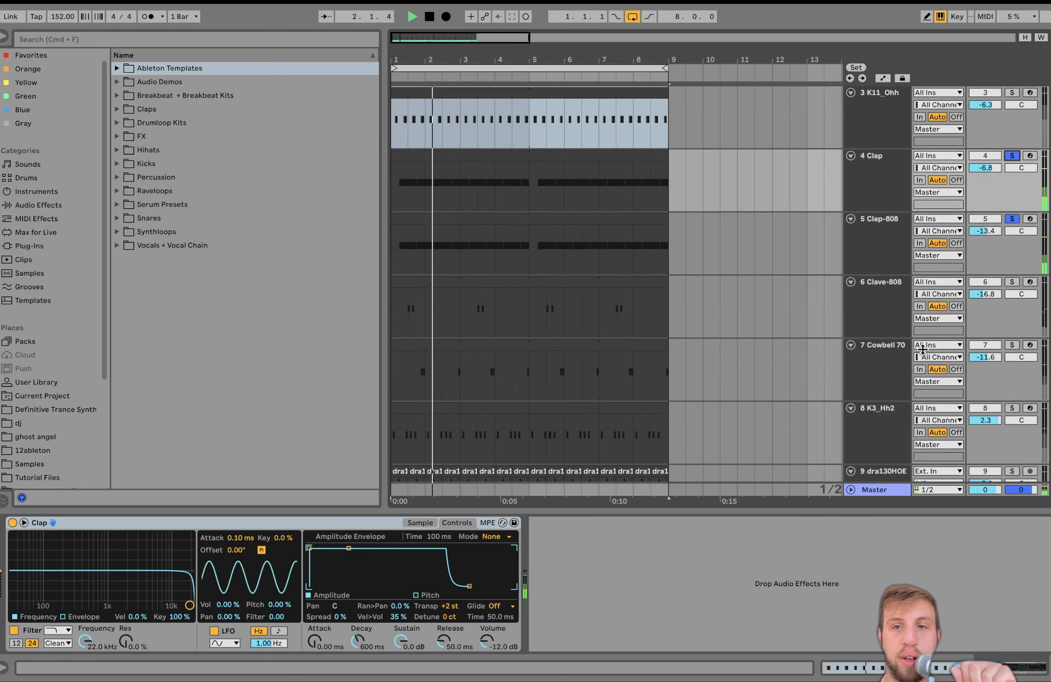
key(space)
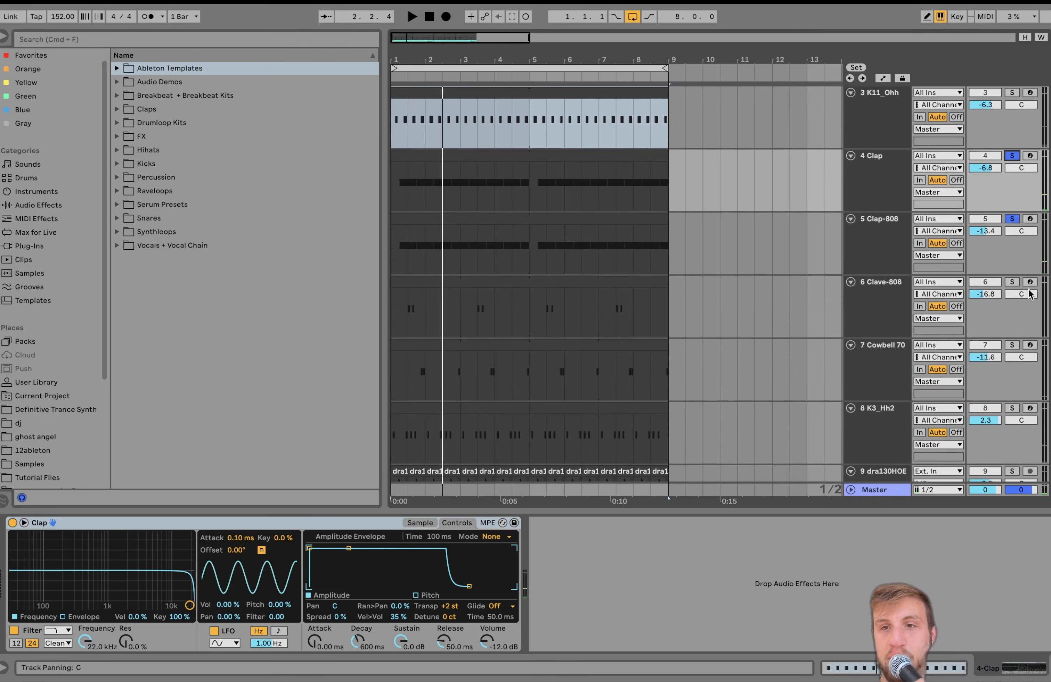
Solo and play Clave-808, Cowbell 70 and K3_Hh2 together, and show the Clave-808 track's sampler and Reverb.
click(1012, 284)
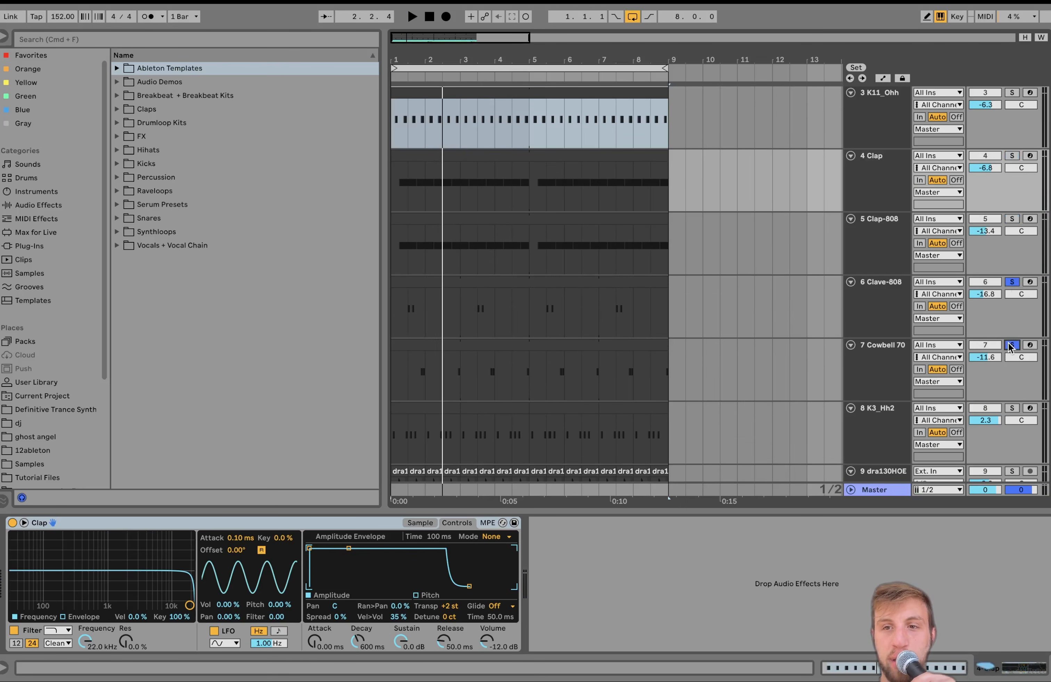
key(space)
scroll(901, 417, down, 3)
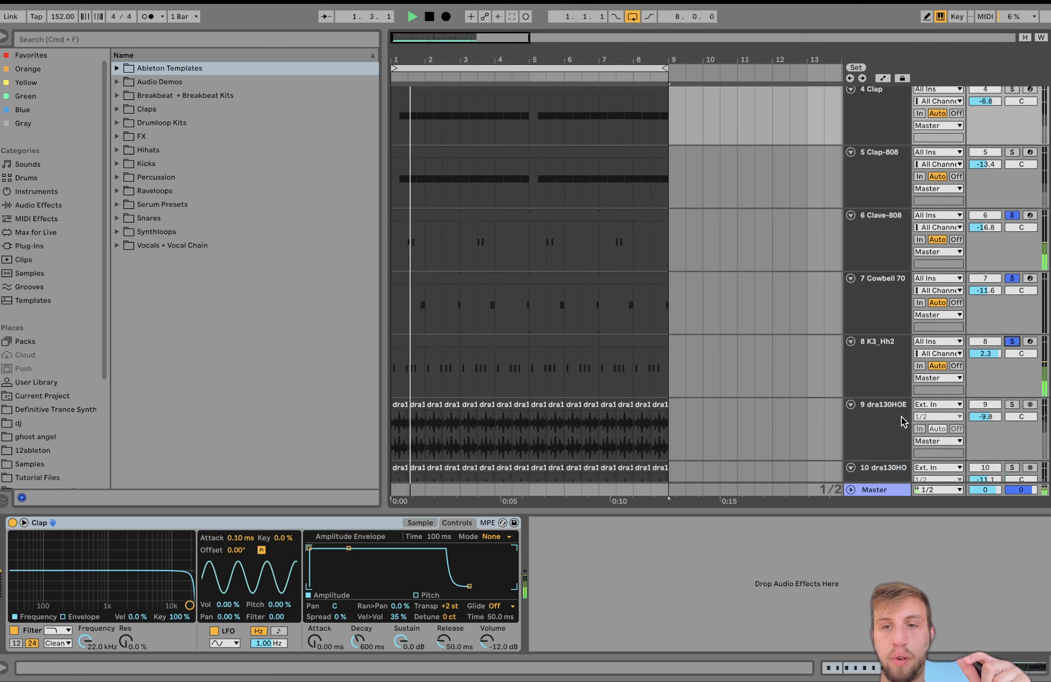
click(883, 218)
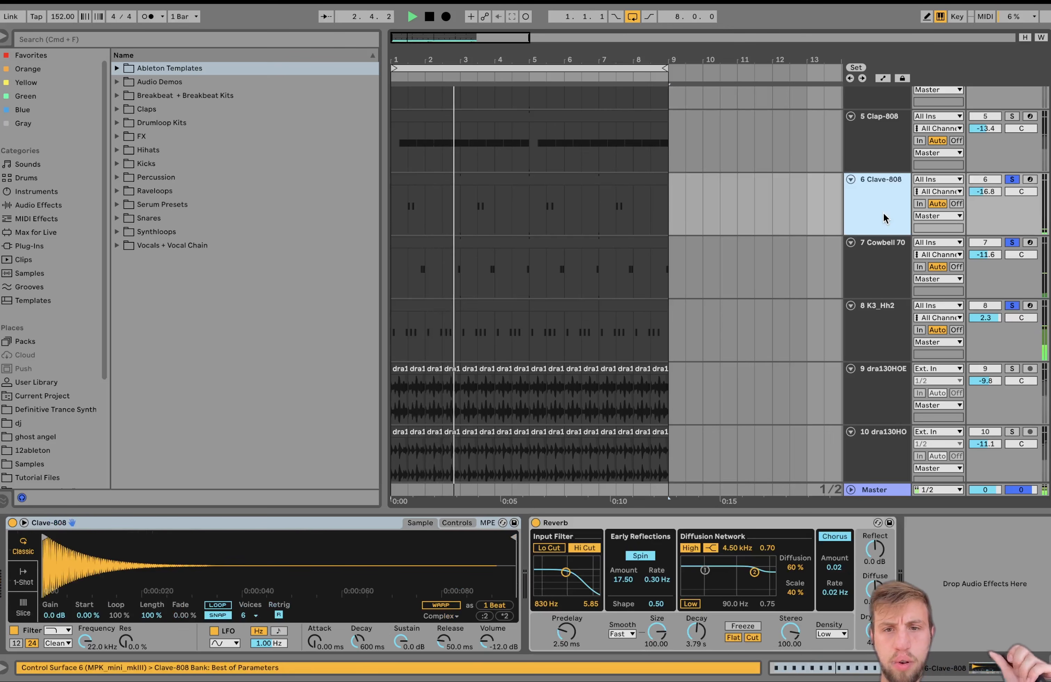
key(space)
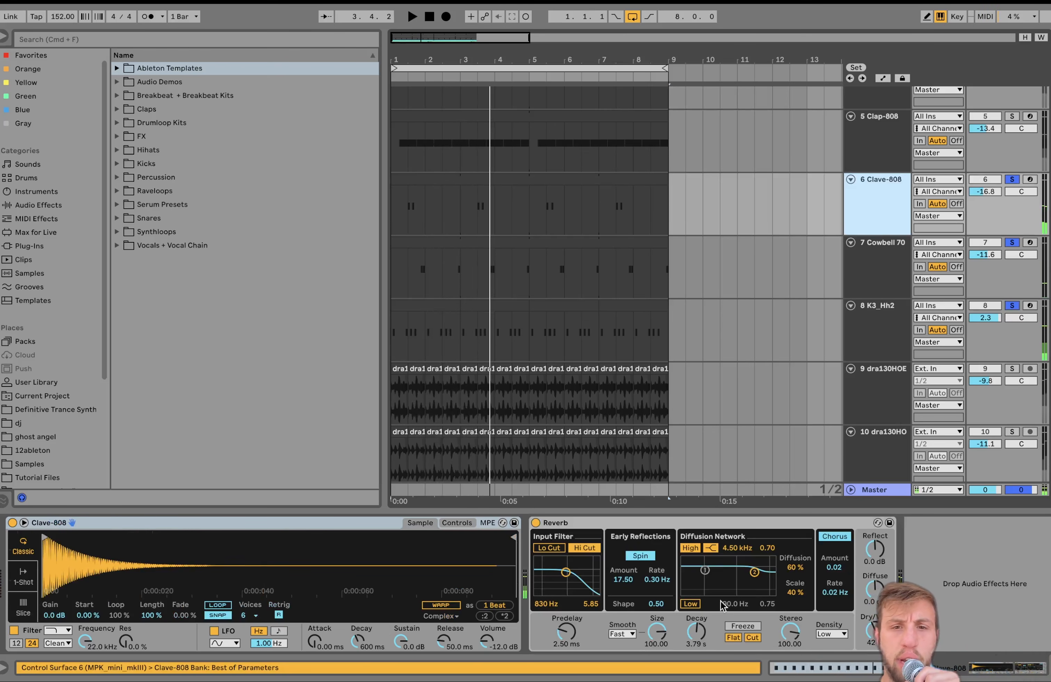
Select the two drum loop tracks 9 dra130HOE and 10 dra130HO, solo both, and play them together.
click(853, 410)
scroll(852, 410, down, 4)
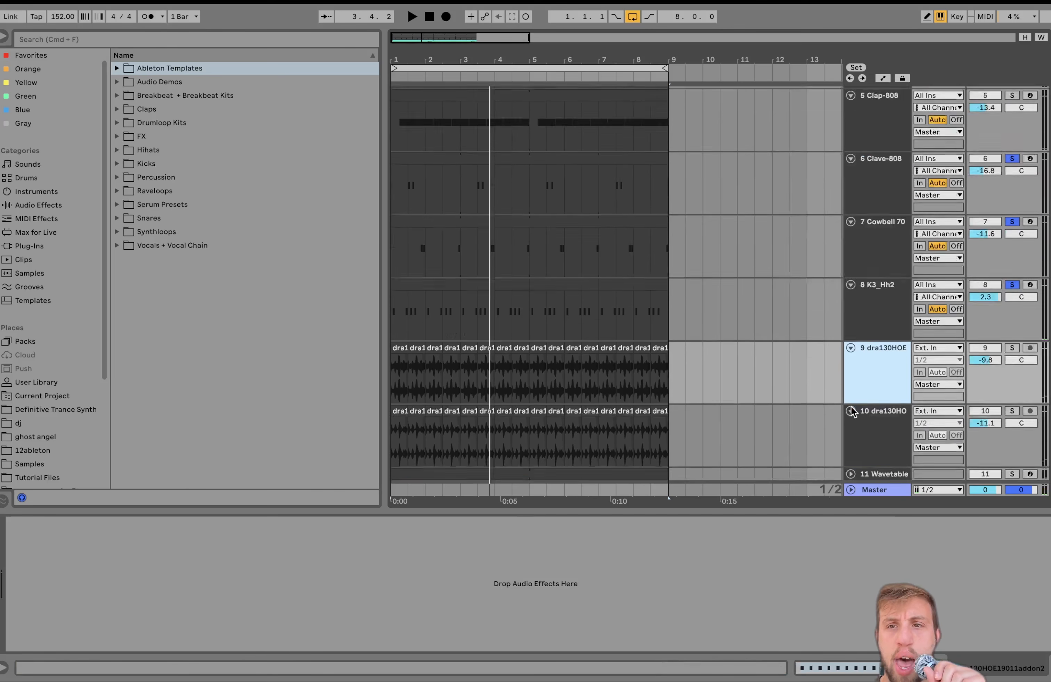
shift+click(872, 379)
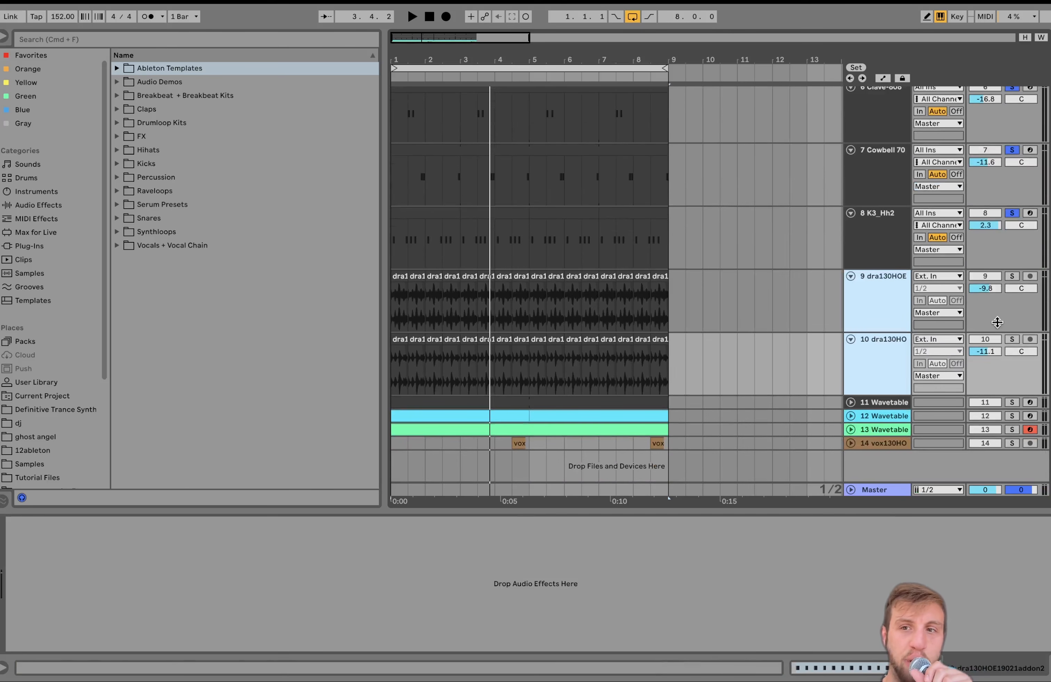
click(1013, 339)
key(space)
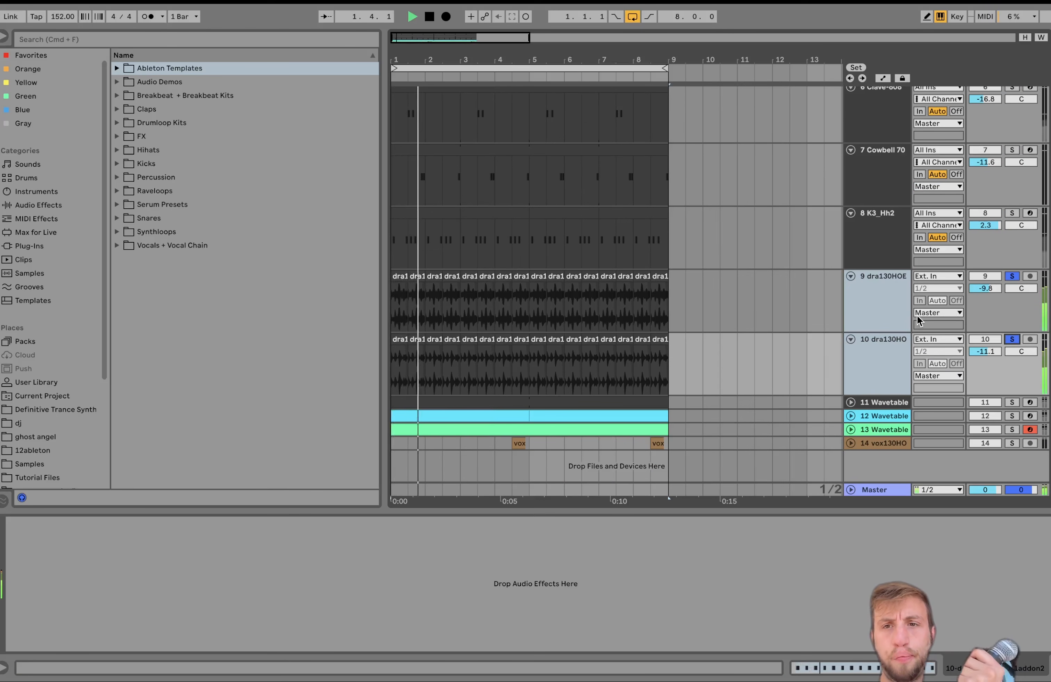
key(space)
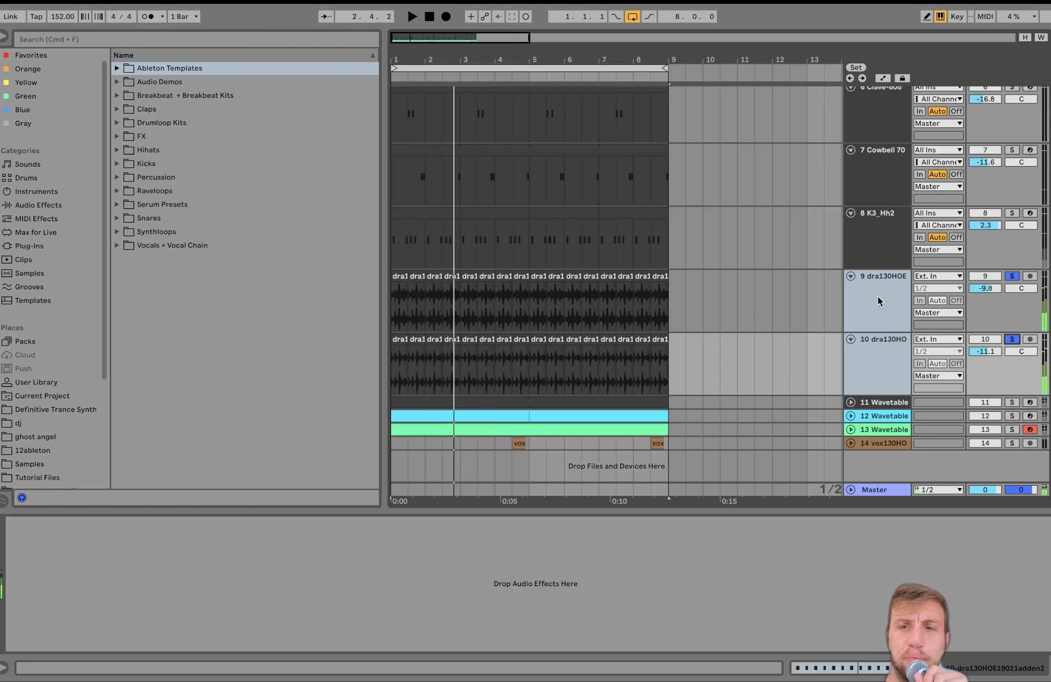
Play drum loop tracks 9 and 10 each on its own, and play the full mix with no track soloed.
click(881, 301)
click(1012, 277)
key(space)
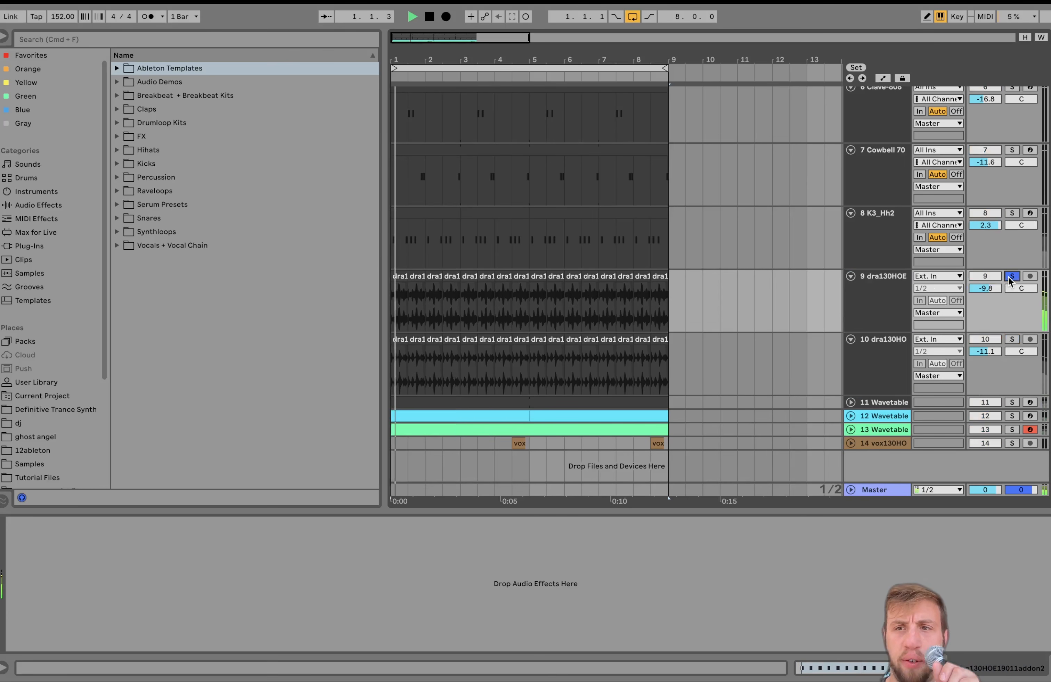
click(1014, 340)
click(879, 348)
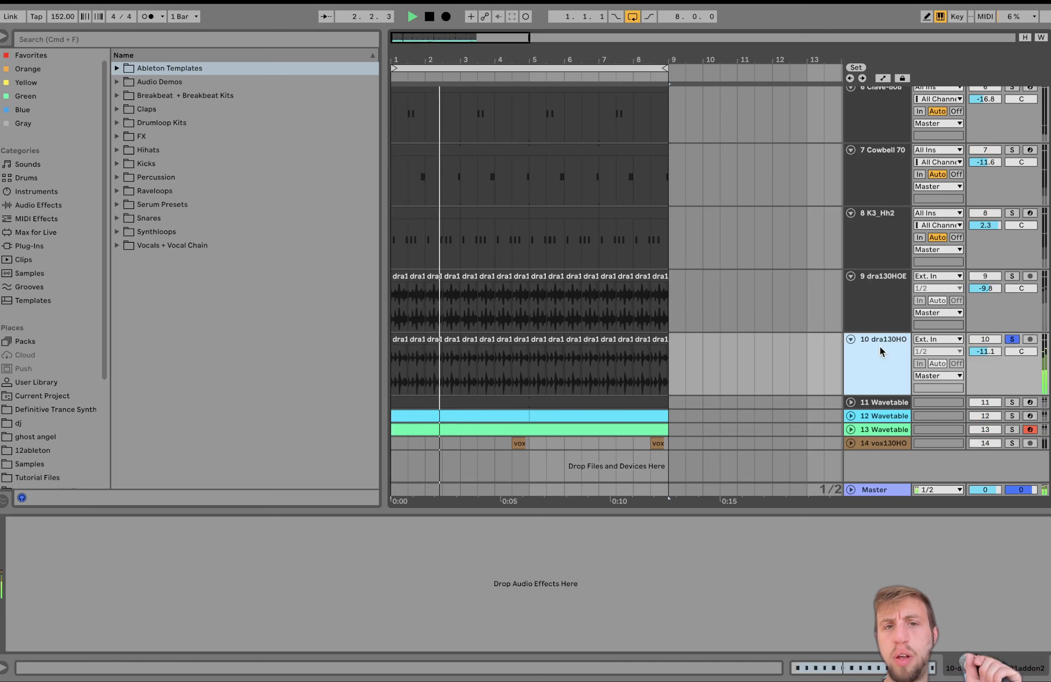
key(space)
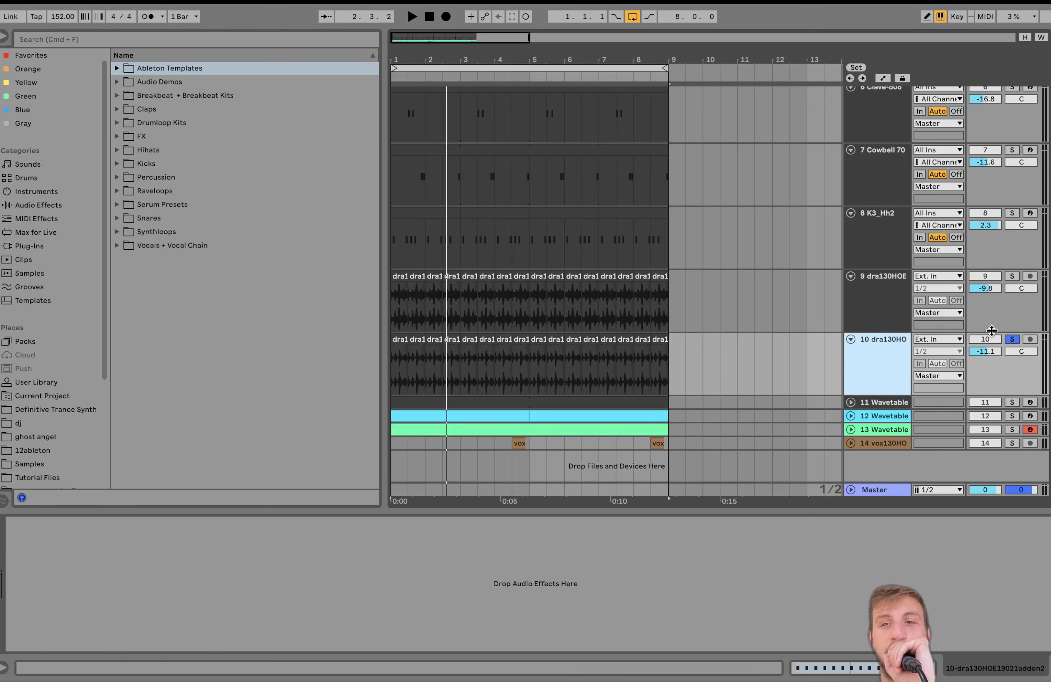
click(1013, 340)
key(space)
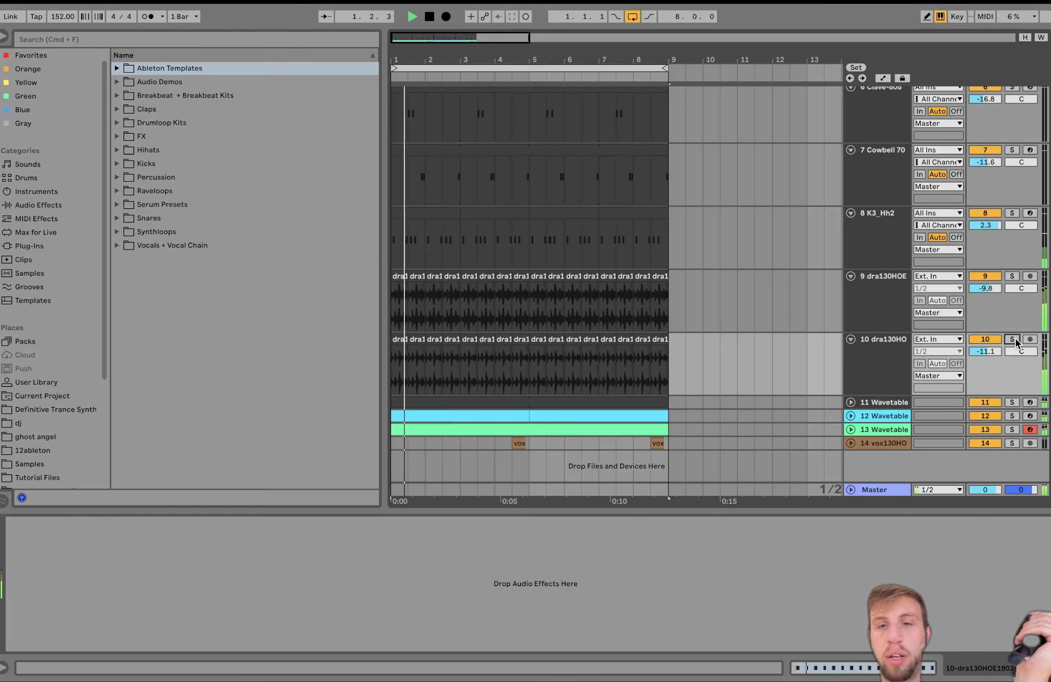
Solo the 11 Wavetable track, unfold its lane, and open its clip to show the MIDI notes.
click(1012, 403)
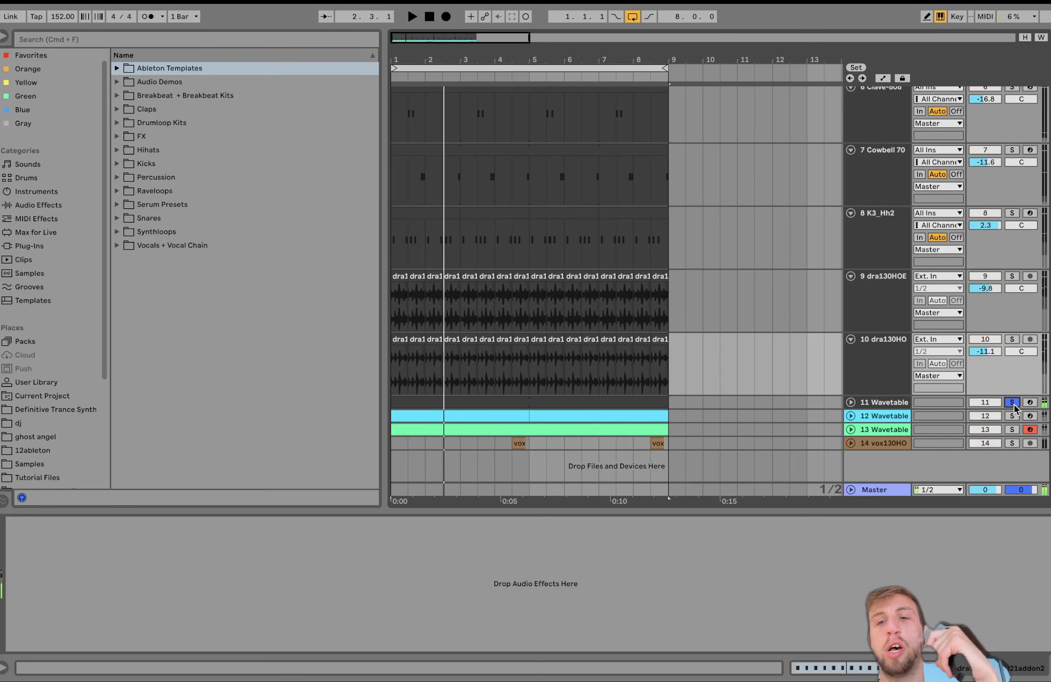
click(850, 403)
double_click(549, 399)
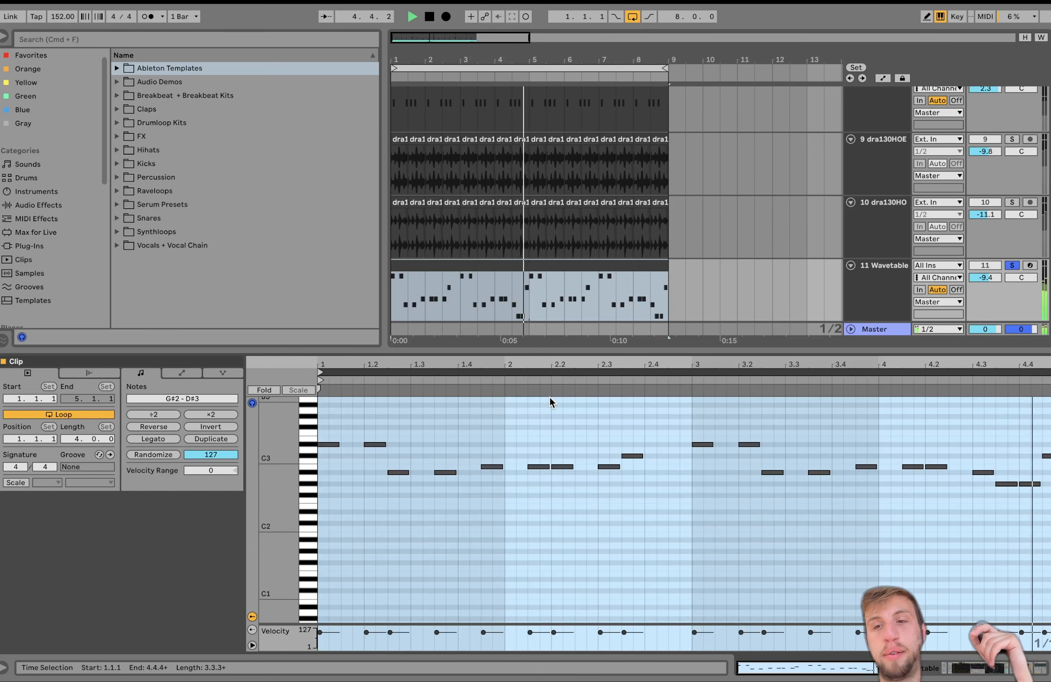
Stop playback and select notes of the 11 Wavetable clip in turn: the first D#3, the A#2 pair, the C#3, and bar 4's closing notes.
key(space)
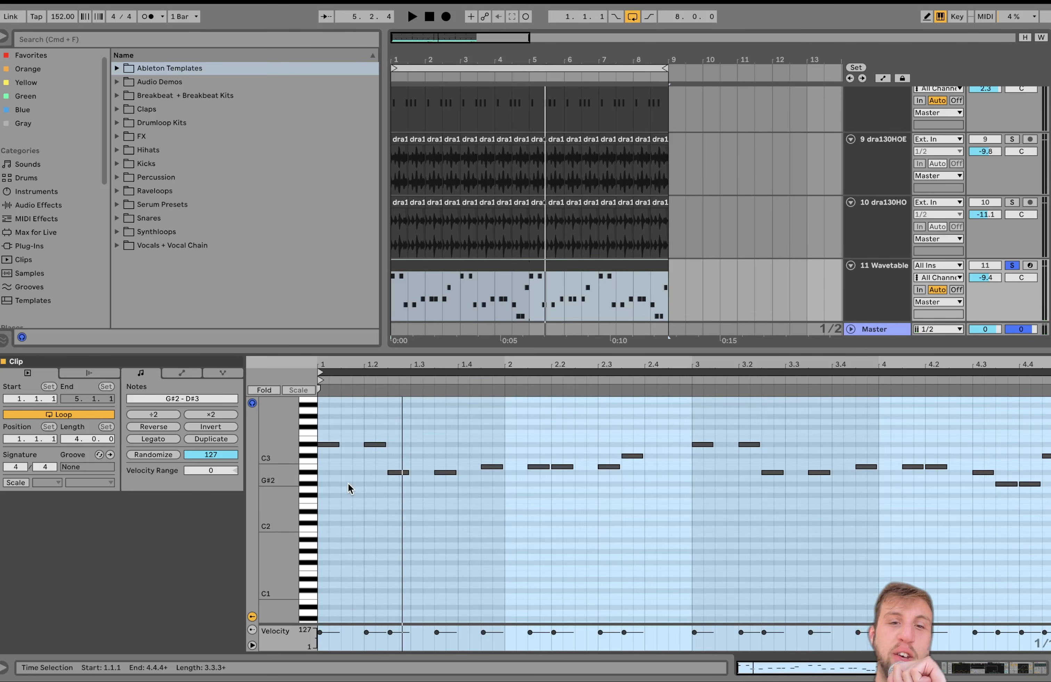
click(328, 445)
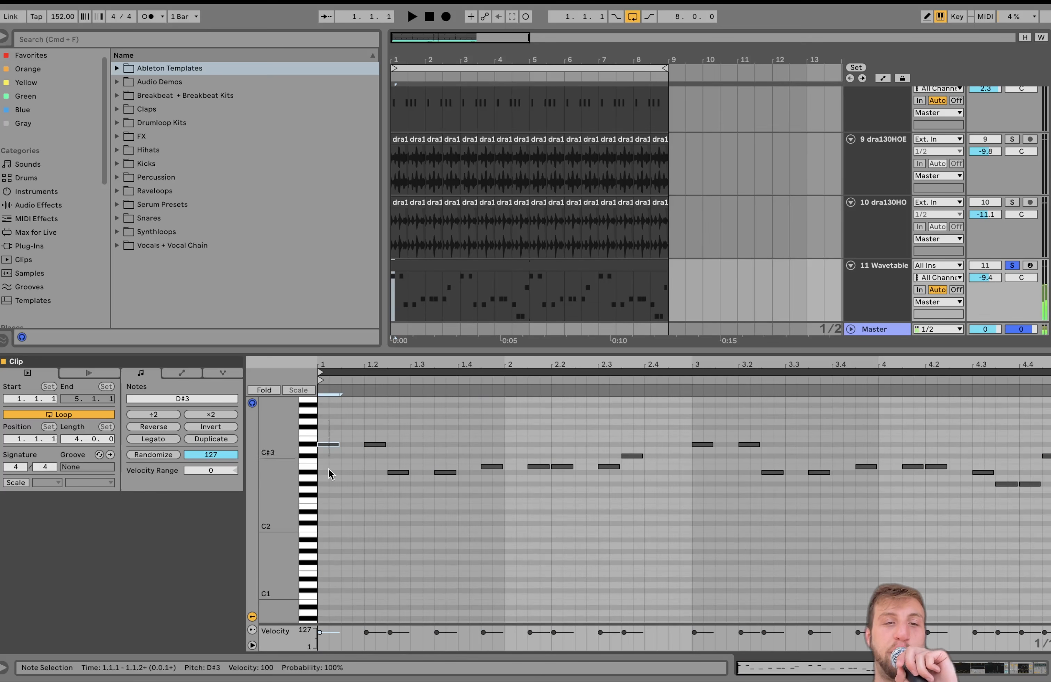
click(404, 449)
drag(404, 450, 464, 520)
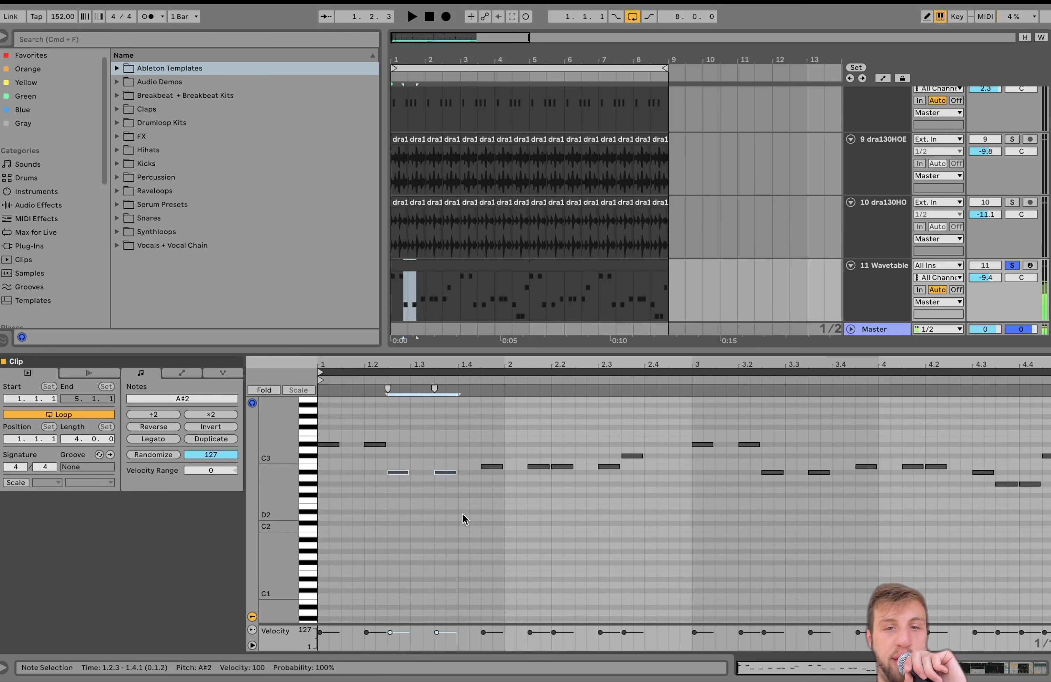
click(632, 456)
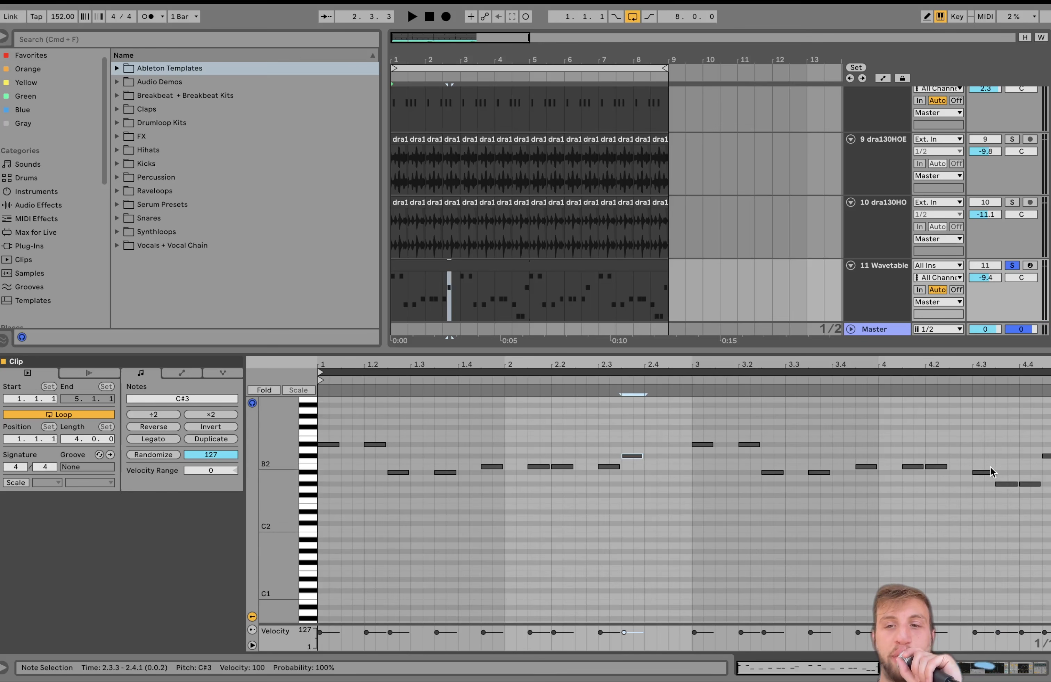
drag(925, 451, 1049, 497)
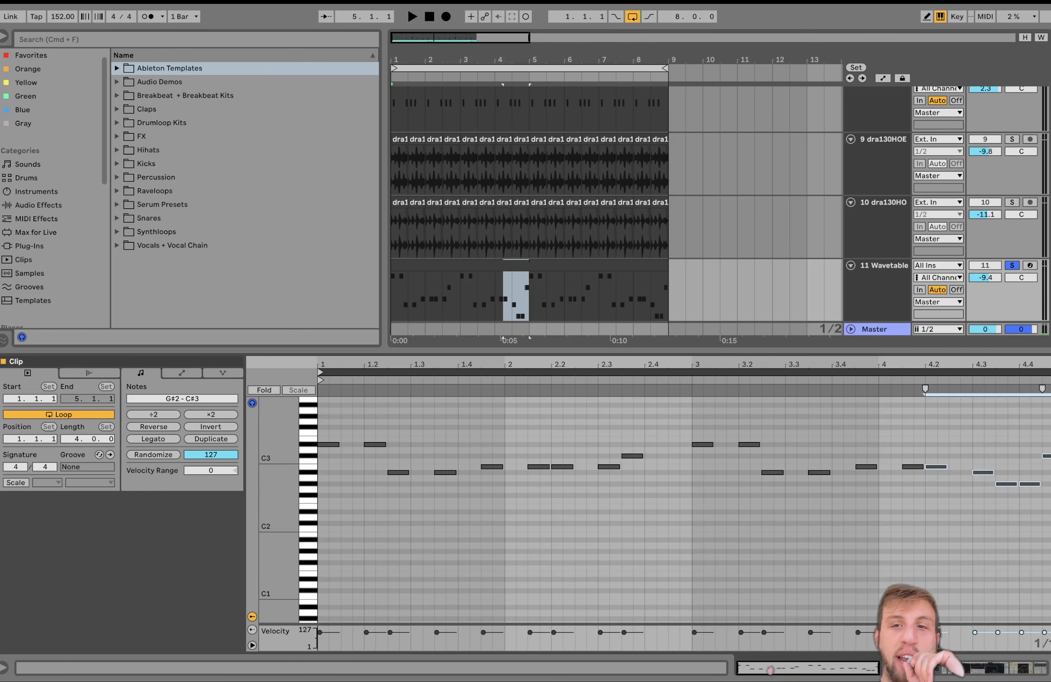
Play the soloed 11 Wavetable track with its devices shown, and examine the synth's Osc 2 and modulation matrix.
click(595, 264)
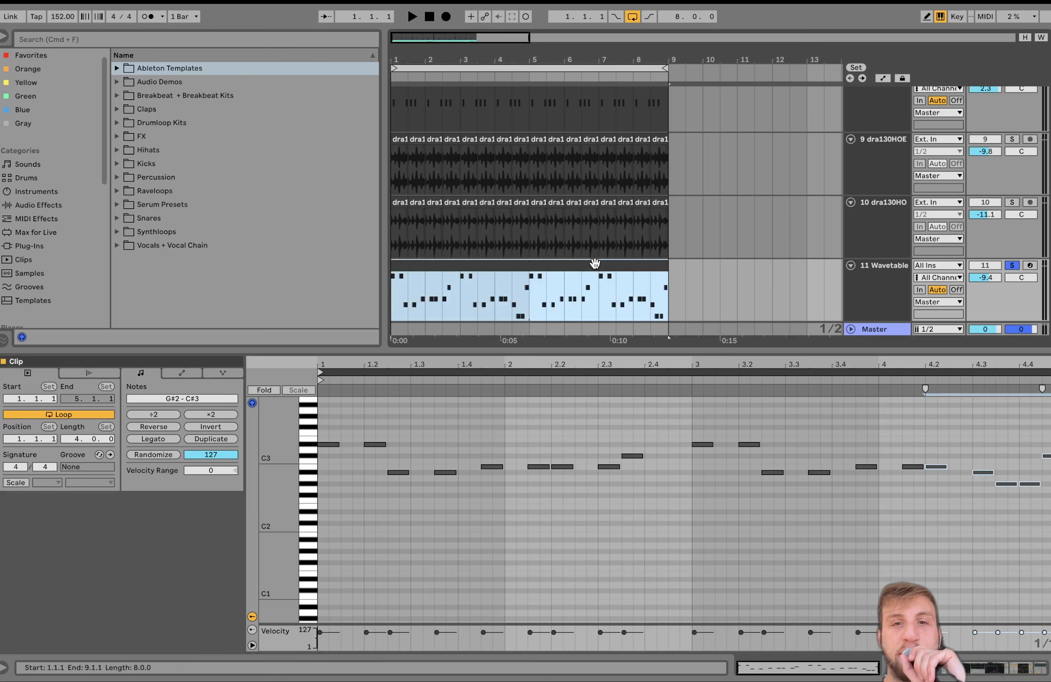
click(861, 290)
key(space)
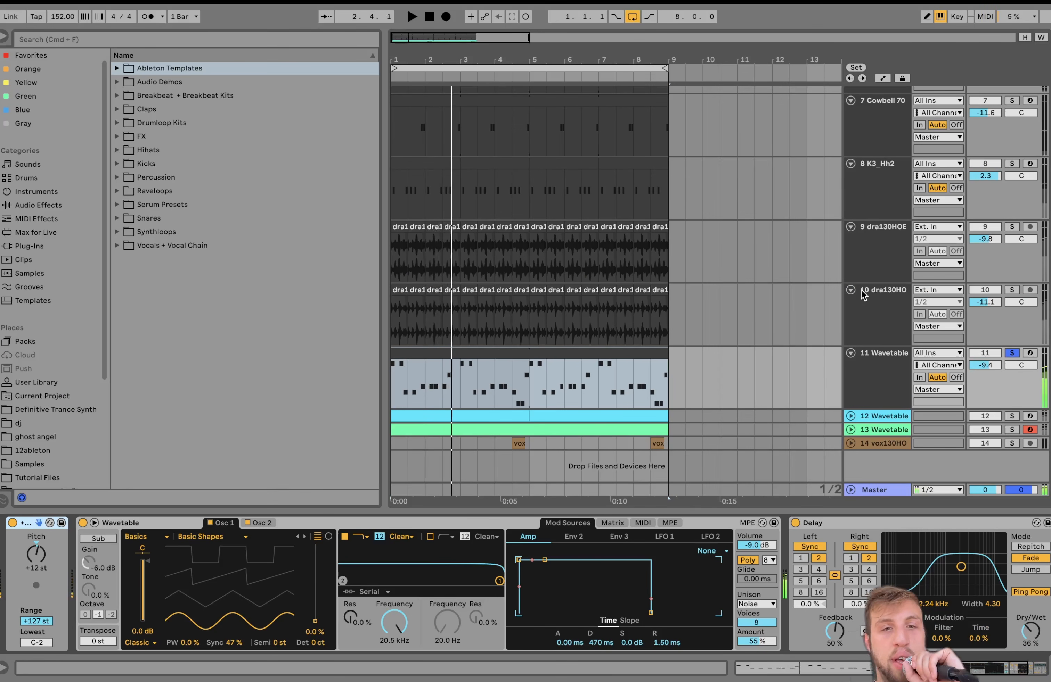
key(space)
click(529, 354)
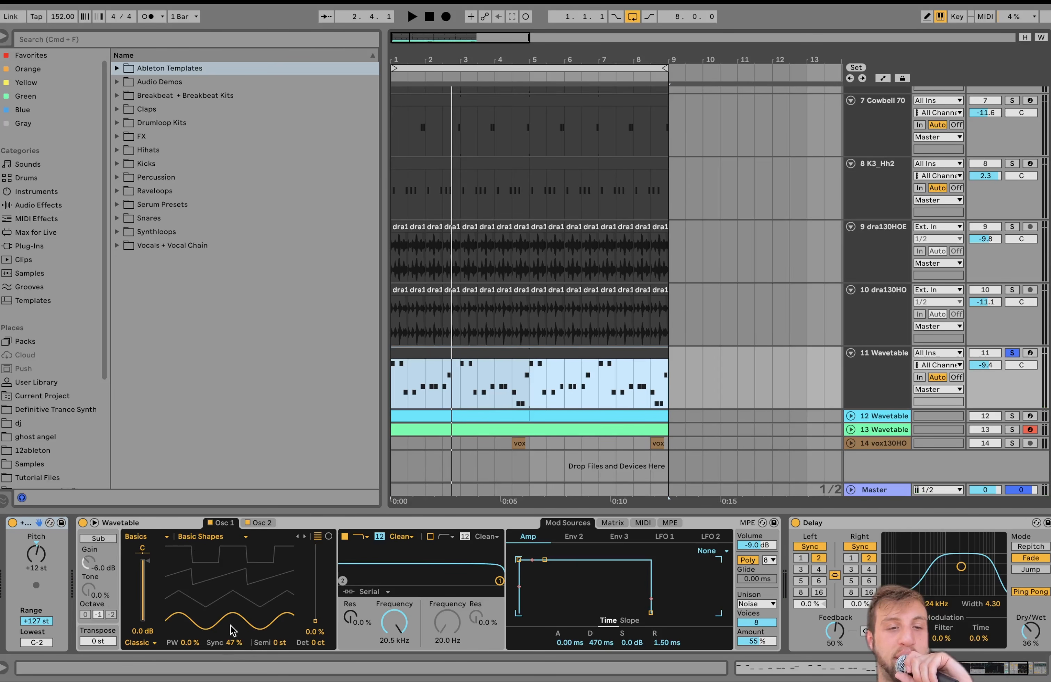
click(263, 523)
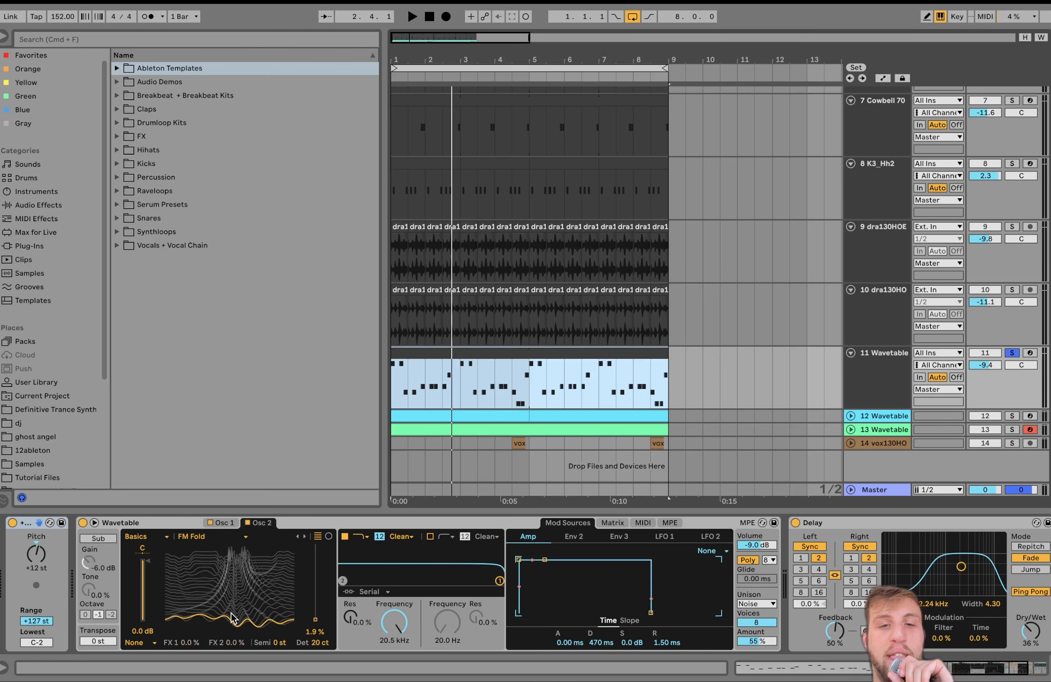
click(613, 523)
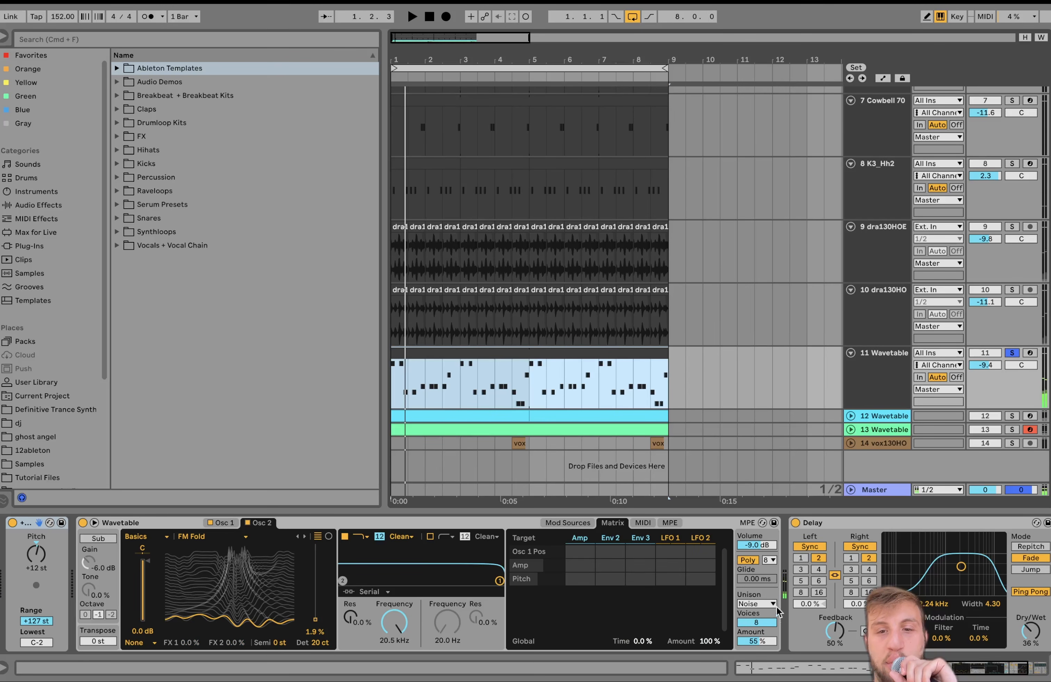
Play the soloed track with Wavetable's unison mode set to None, and again with it restored to Noise.
click(759, 608)
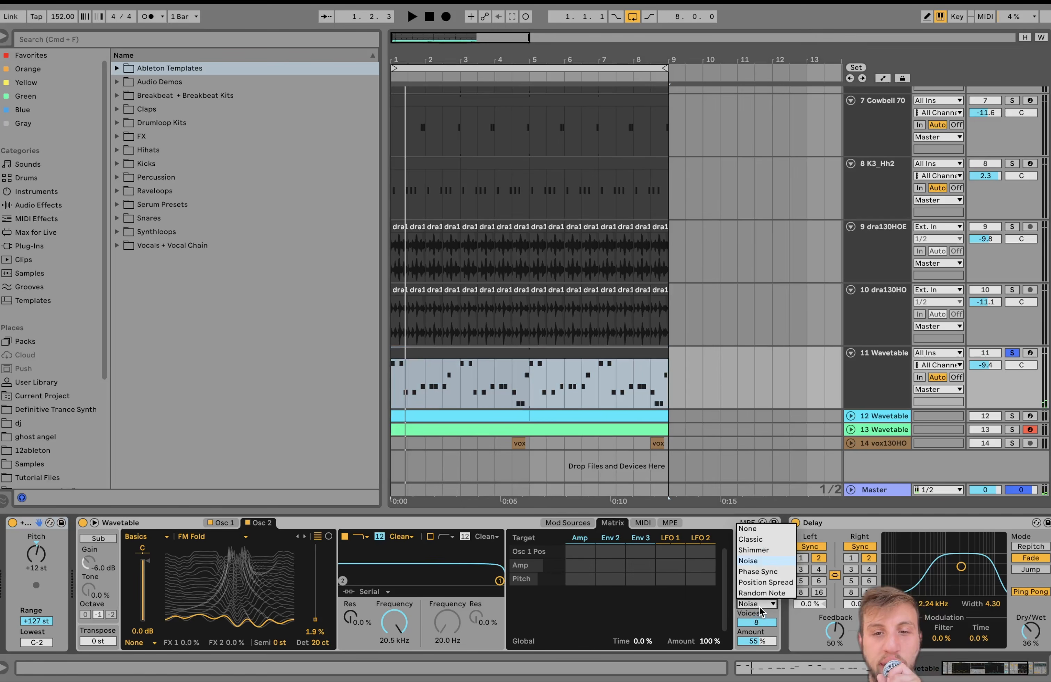
click(757, 530)
key(space)
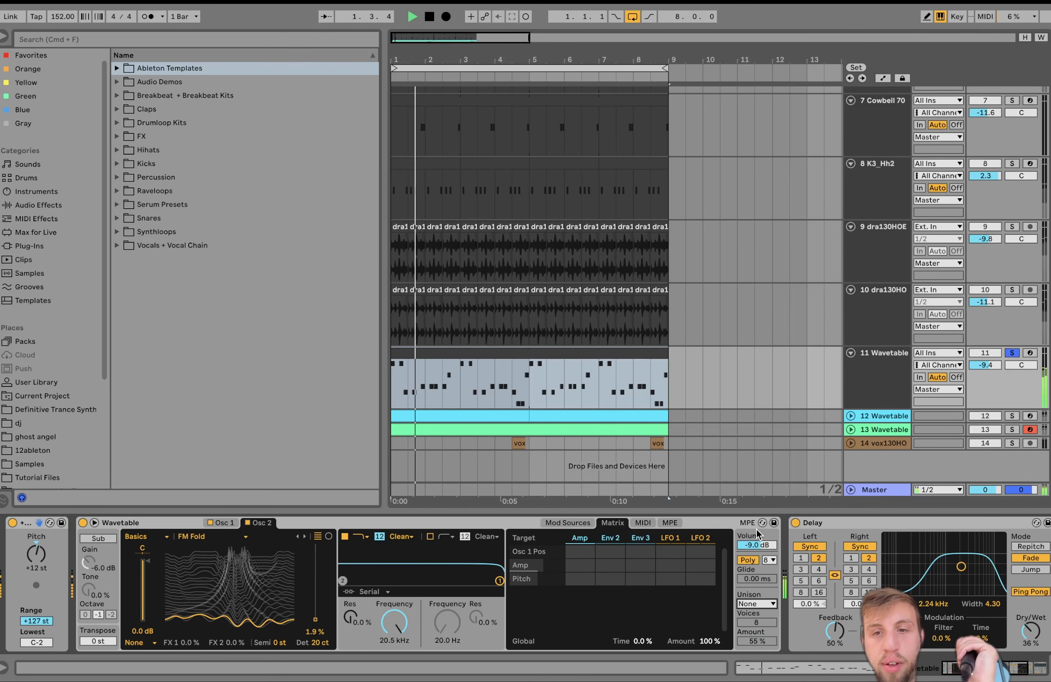
key(space)
key(Down)
key(Down)
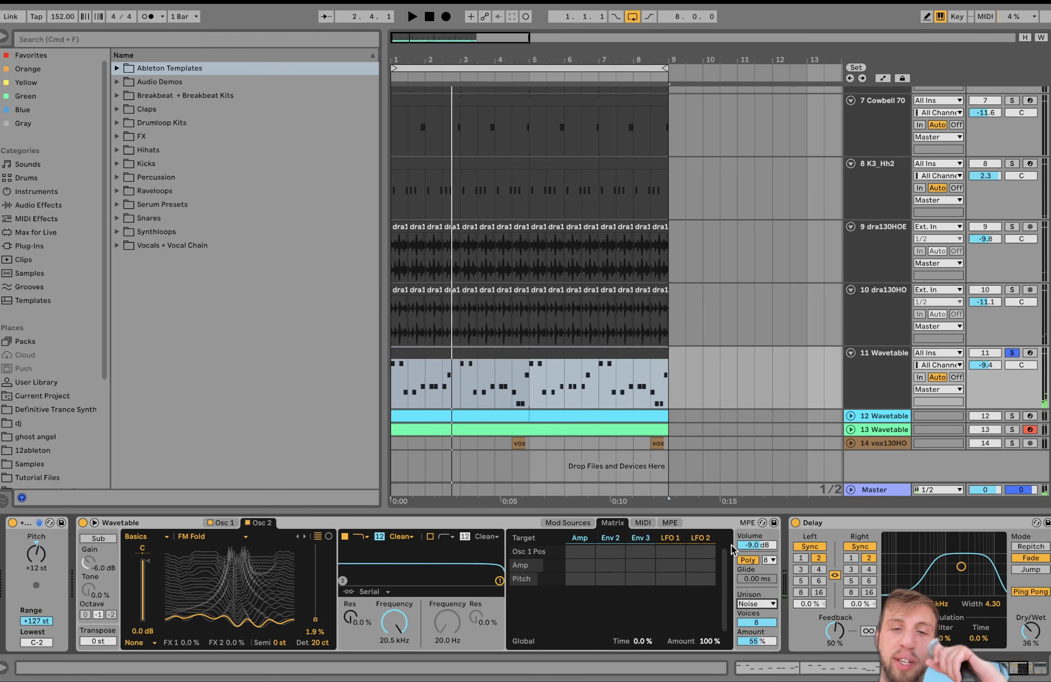
key(space)
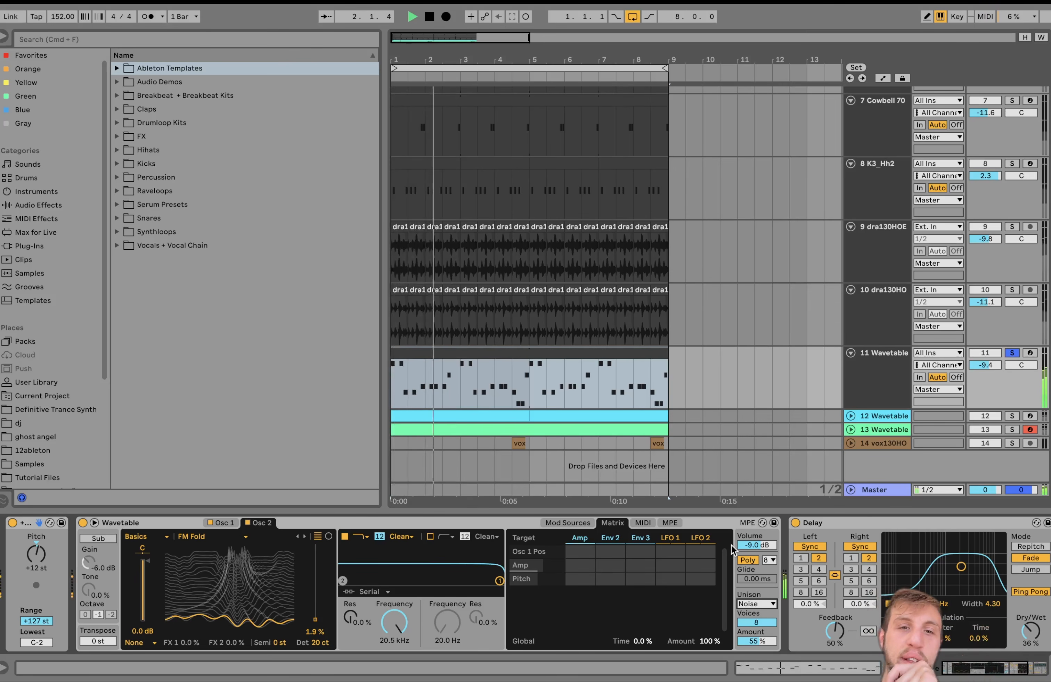
key(space)
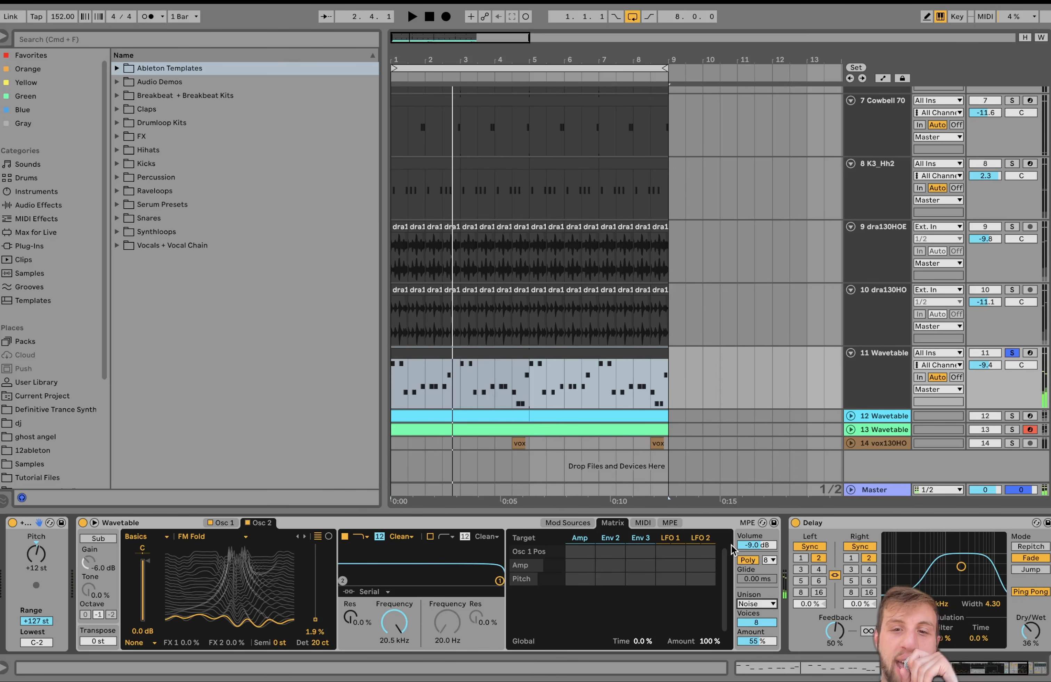
Show the Delay and Auto Pan on the 11 Wavetable track, and play the soloed track through them.
scroll(730, 546, right, 5)
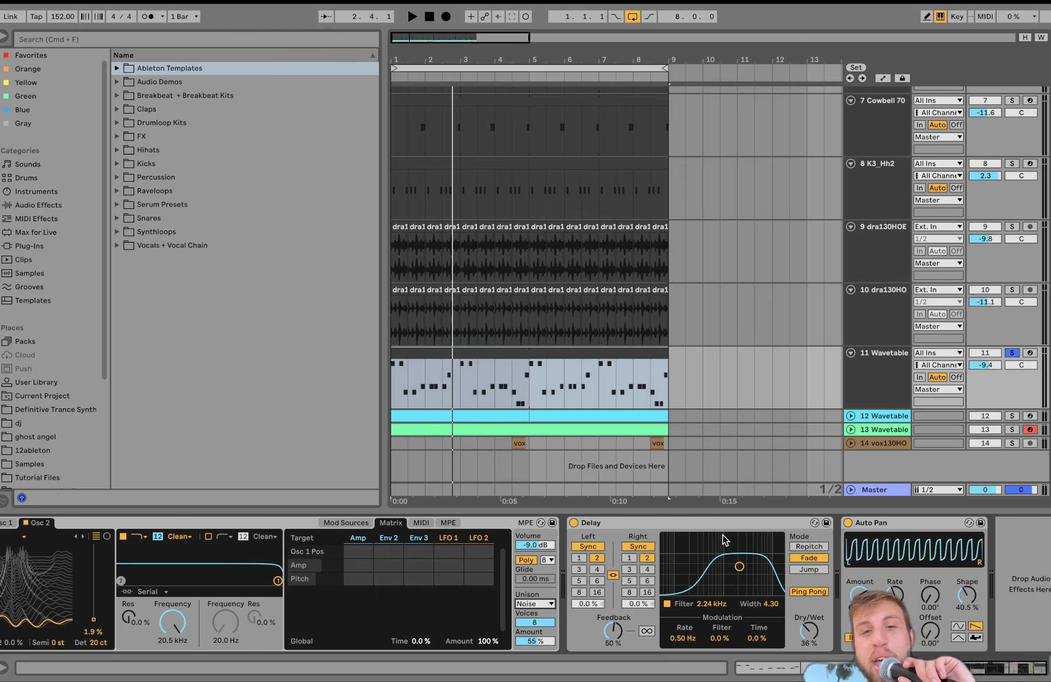
click(707, 528)
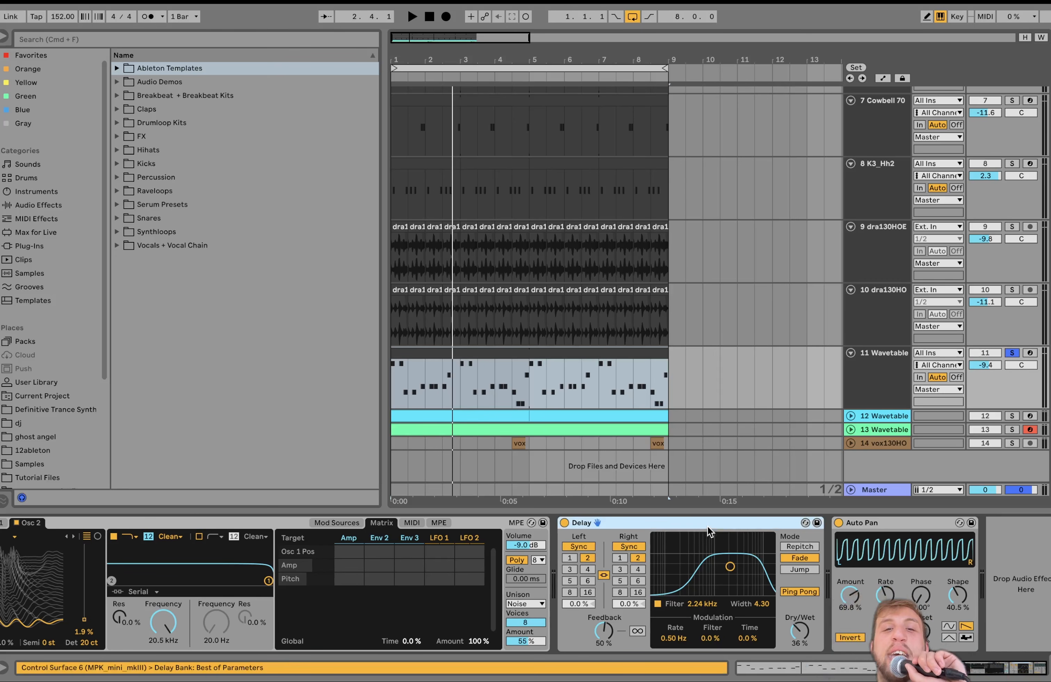
key(space)
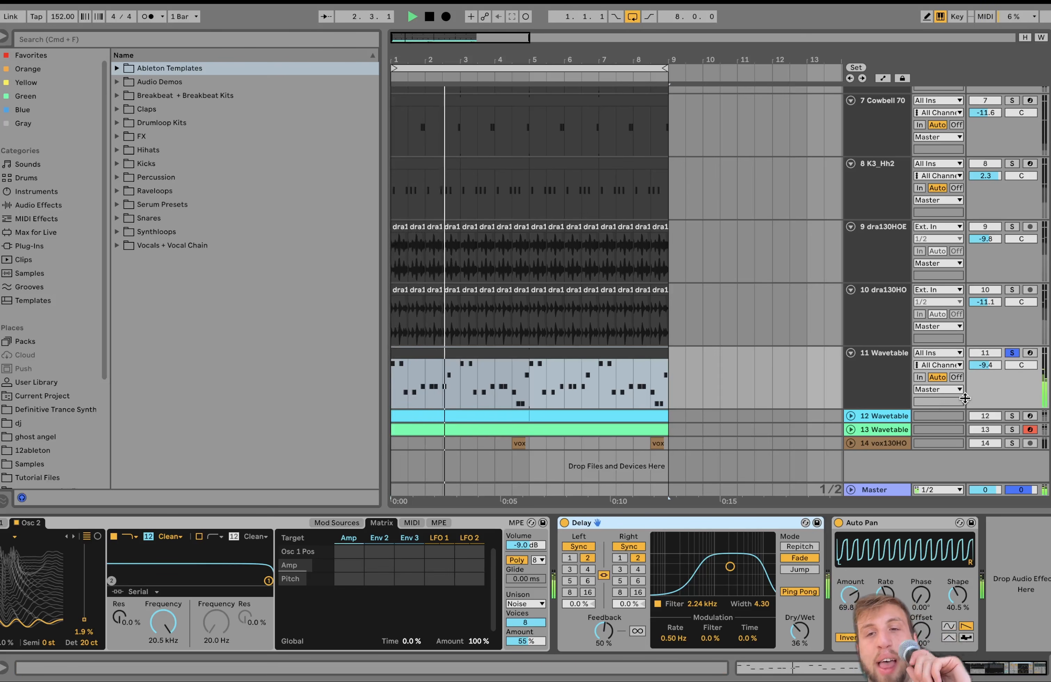
key(space)
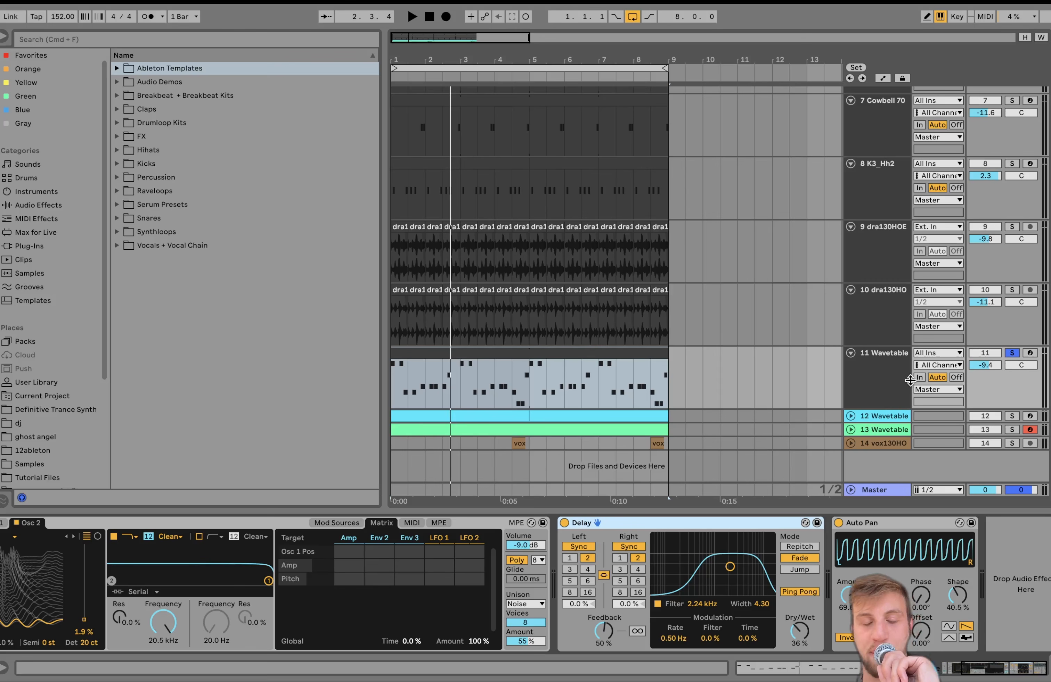
key(space)
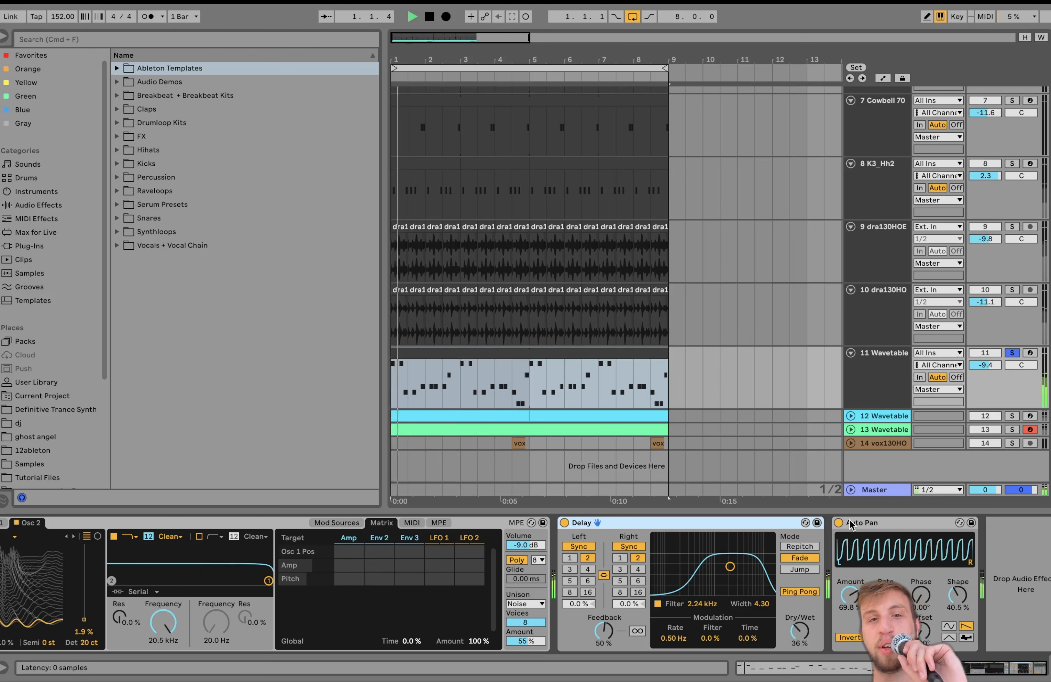
Unsolo the 11 Wavetable track and play the full mix.
click(1011, 353)
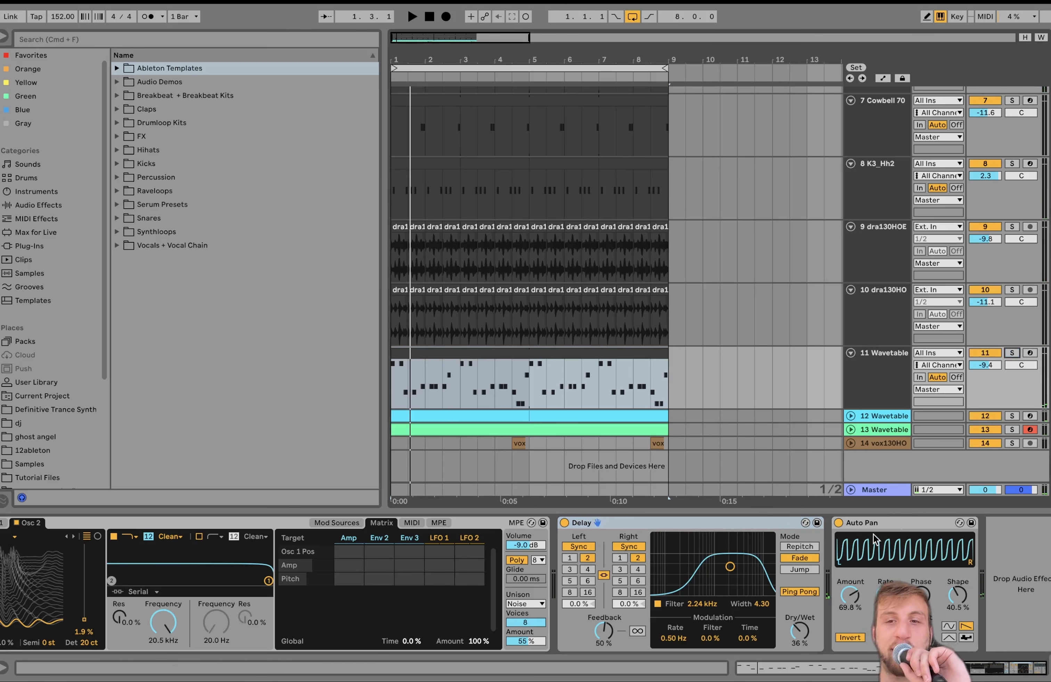
key(space)
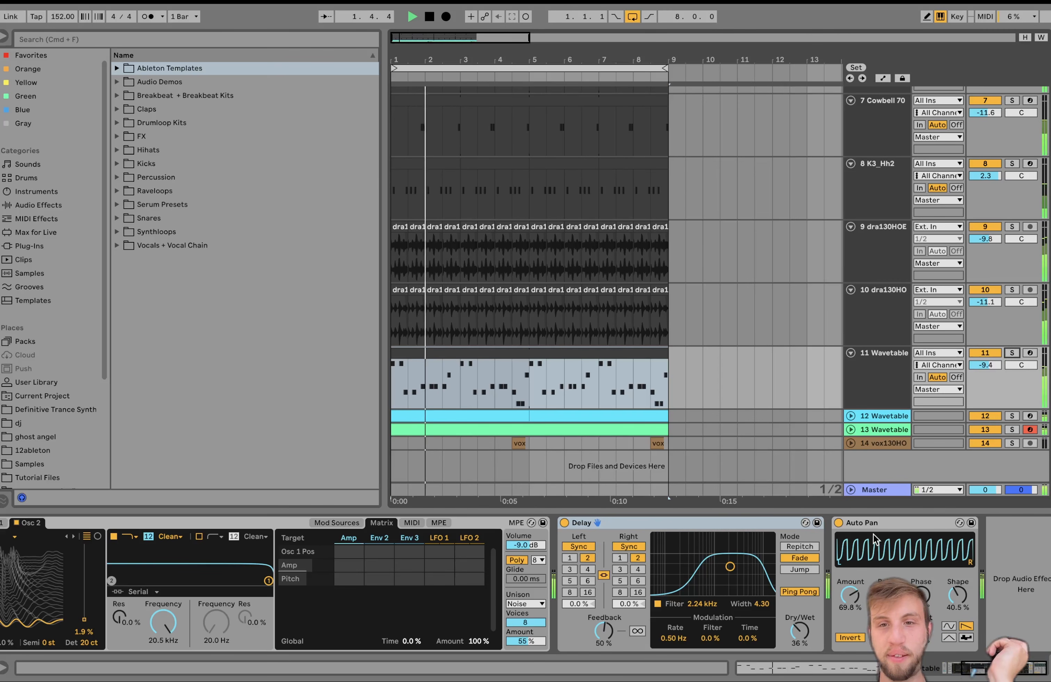
key(space)
Solo and play the 12 Wavetable track, unfold its lane, and open its clip to show the MIDI notes.
click(1012, 416)
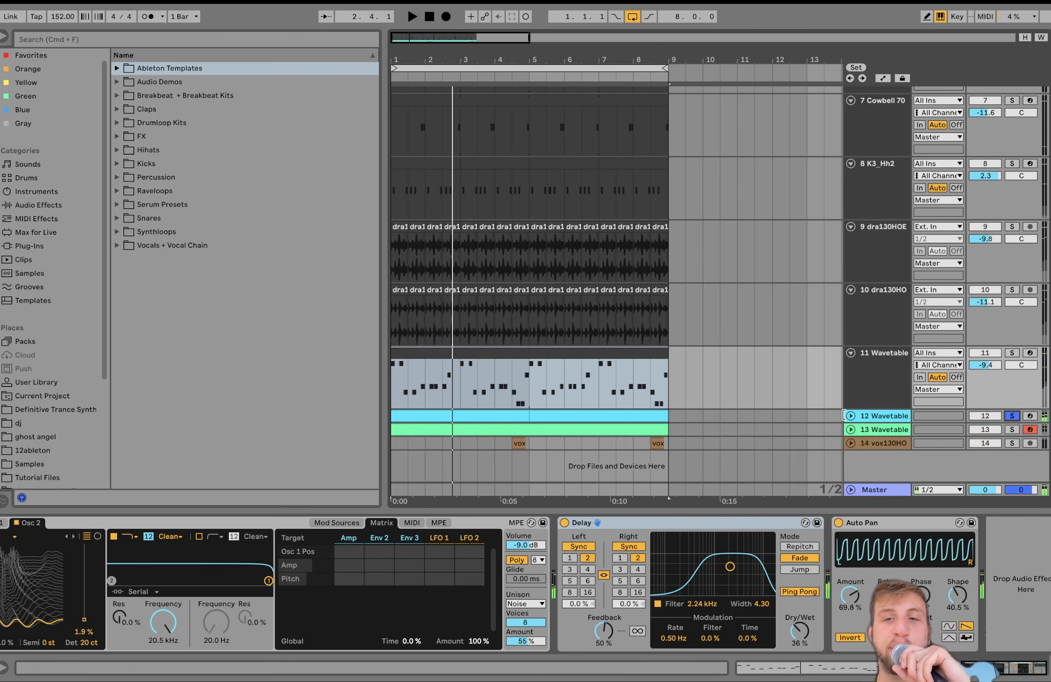
click(850, 416)
key(space)
click(466, 417)
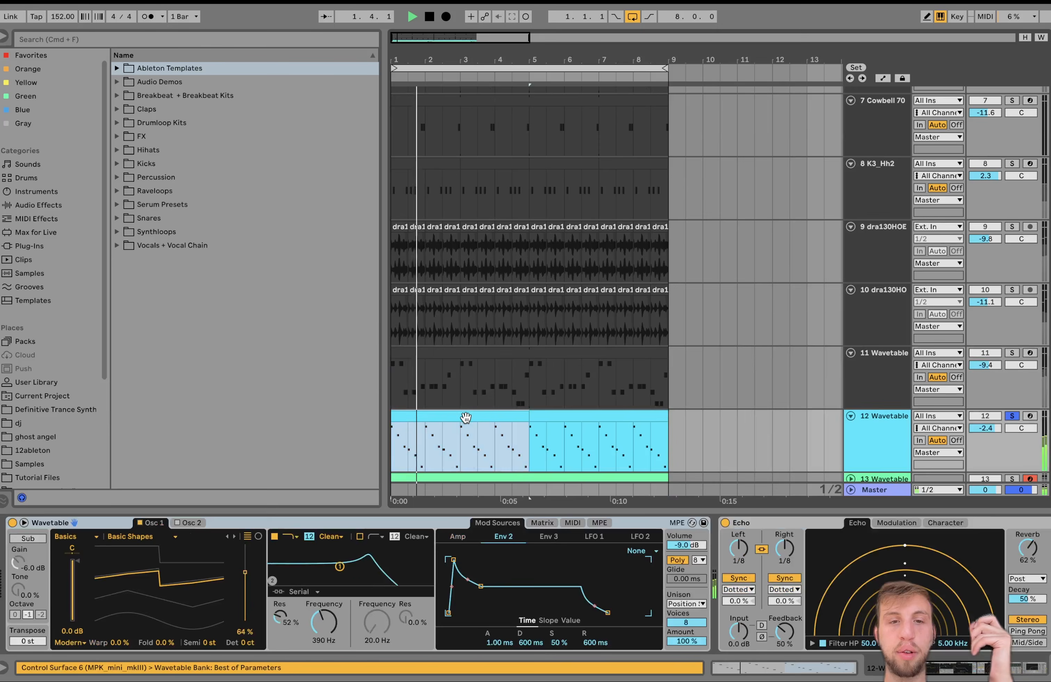
double_click(466, 417)
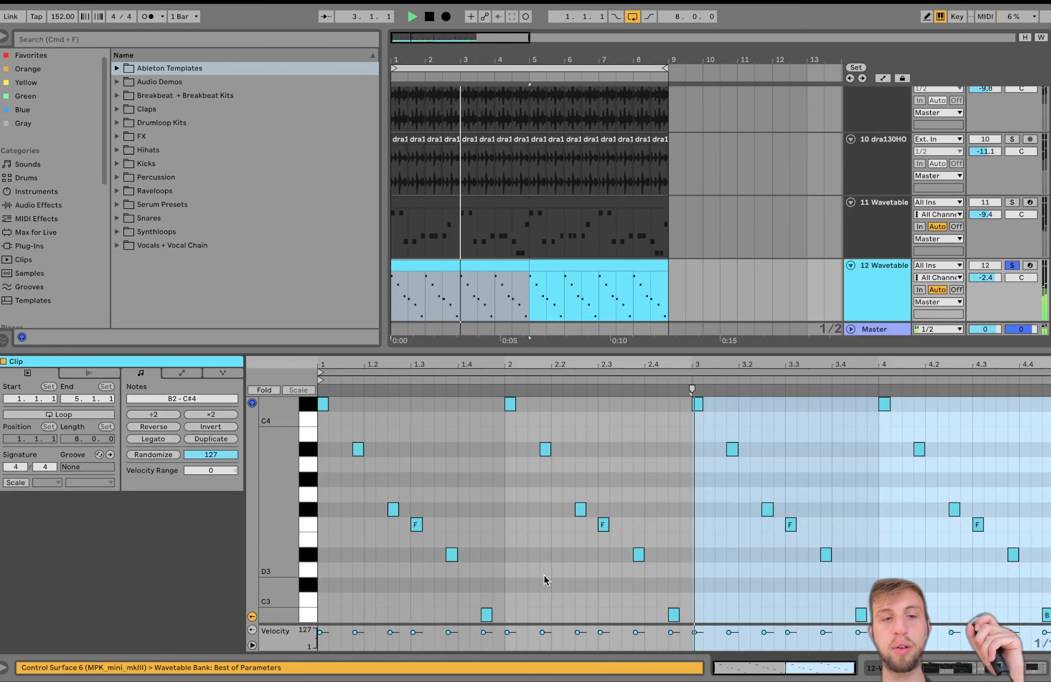
Stop playback and select all the B2 notes in the 12 Wavetable clip while examining its note pattern.
scroll(544, 576, down, 3)
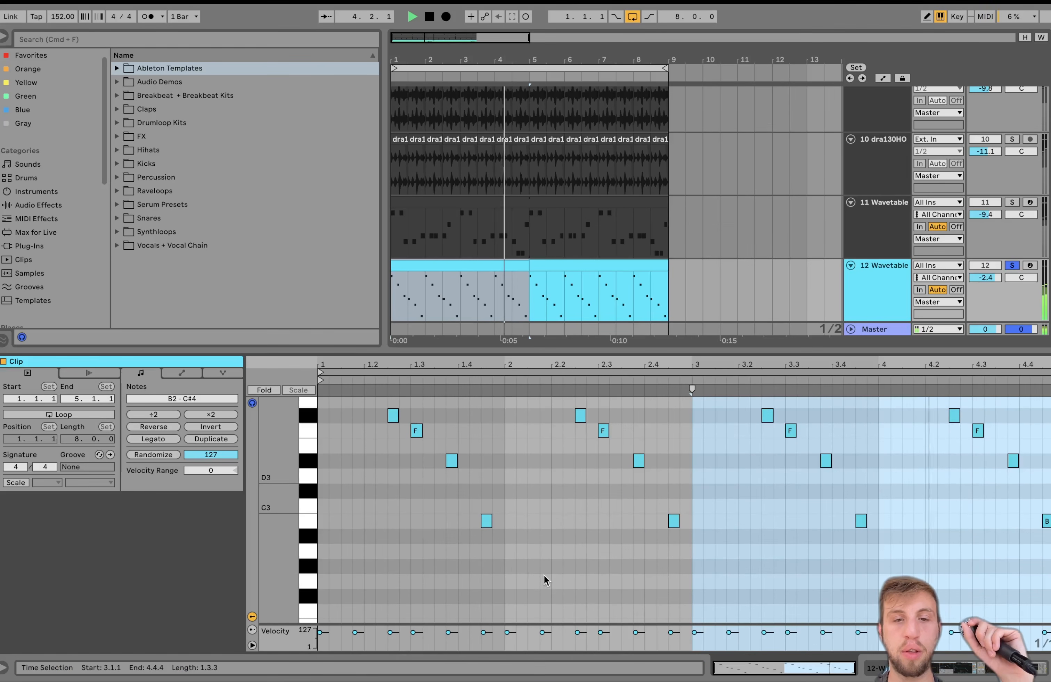
scroll(482, 574, up, 2)
key(space)
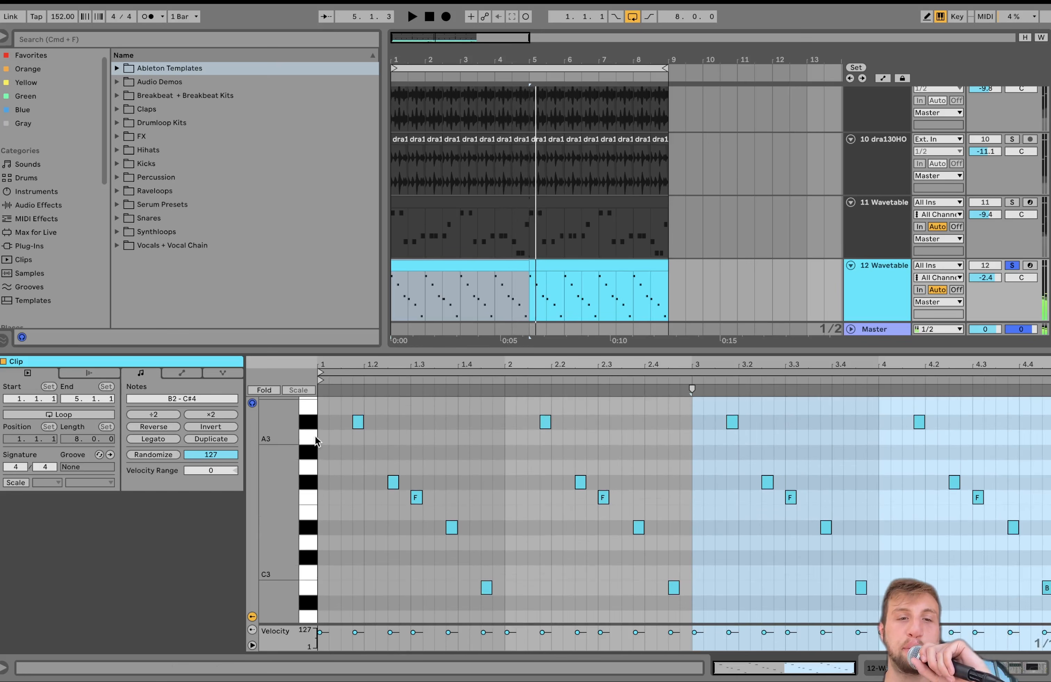
scroll(313, 434, down, 4)
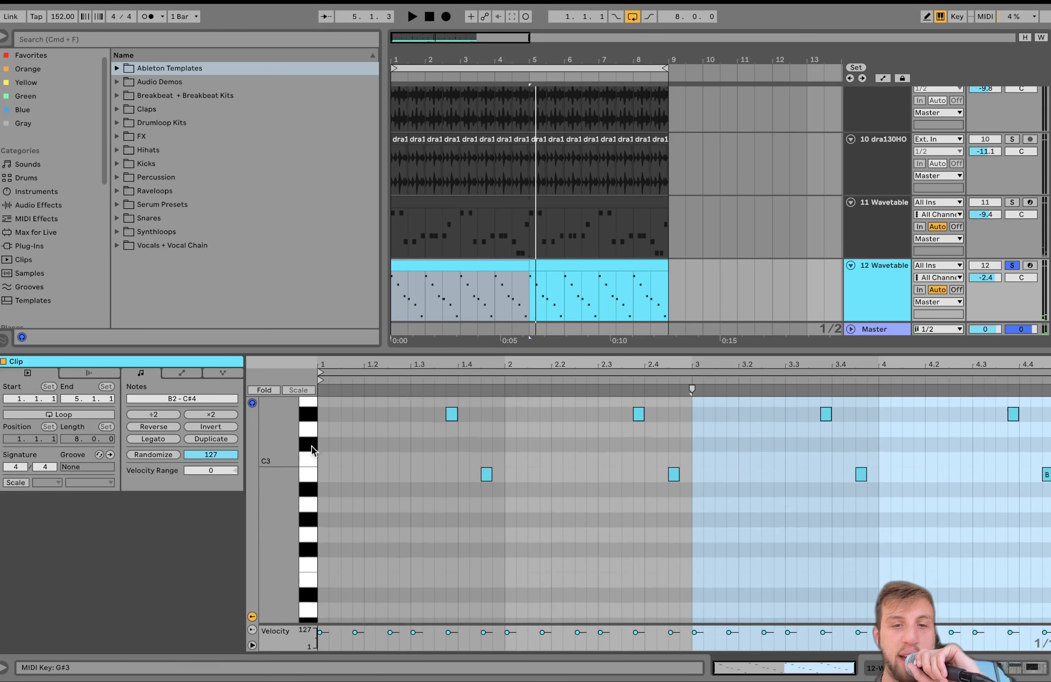
click(312, 467)
scroll(311, 473, up, 5)
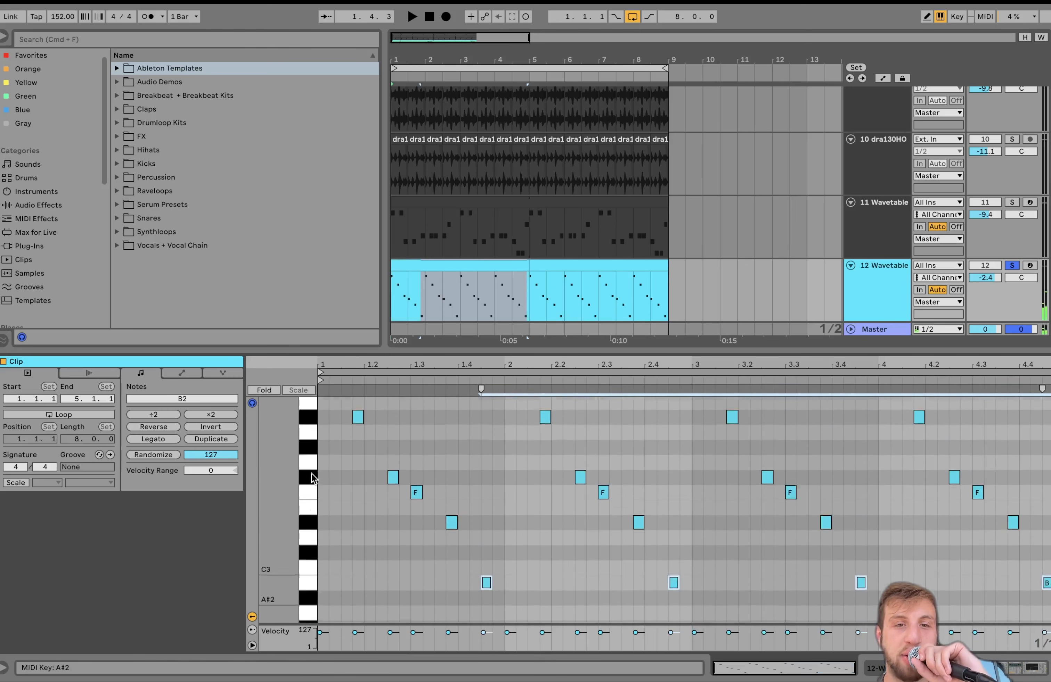
Play 12 Wavetable together with 11 Wavetable, in the full mix and soloed alone, and show its devices.
key(space)
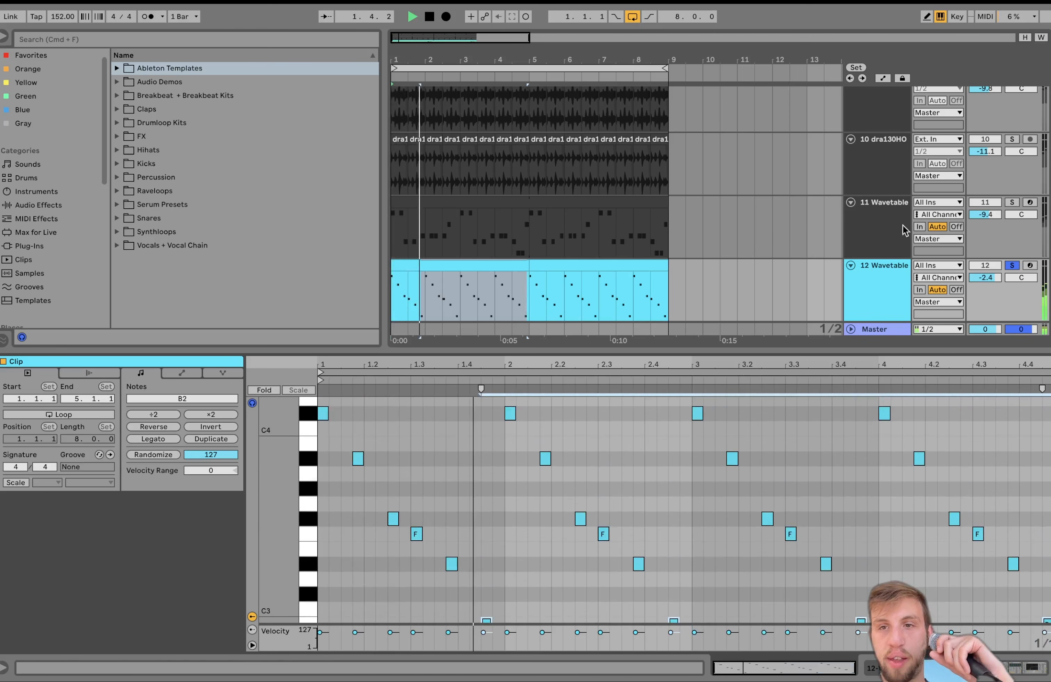
click(1011, 203)
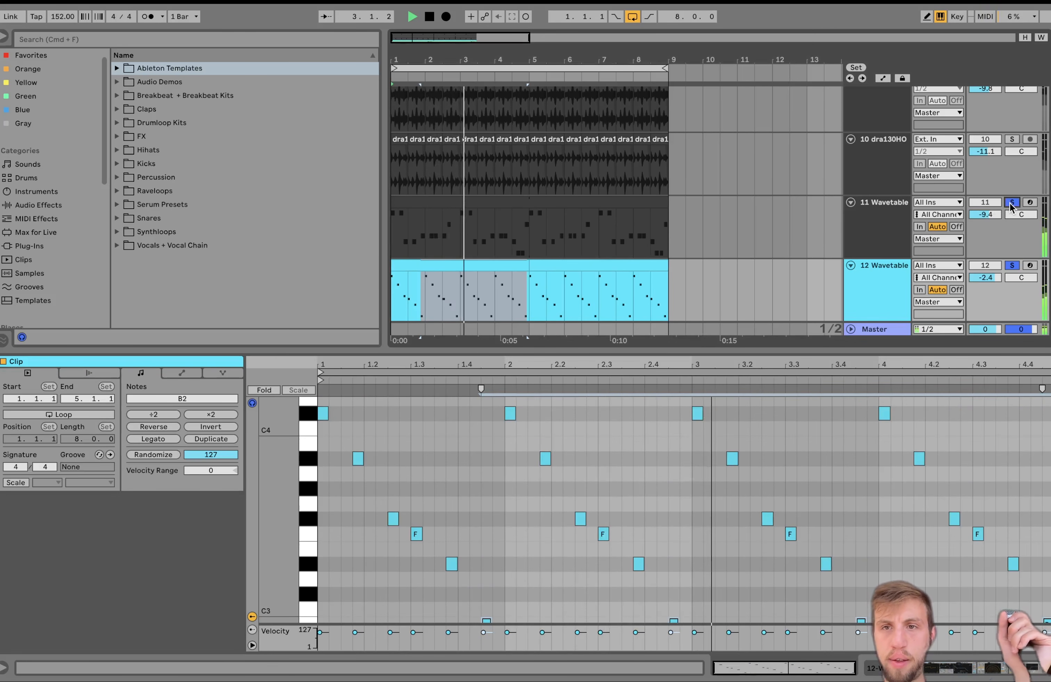
click(1012, 203)
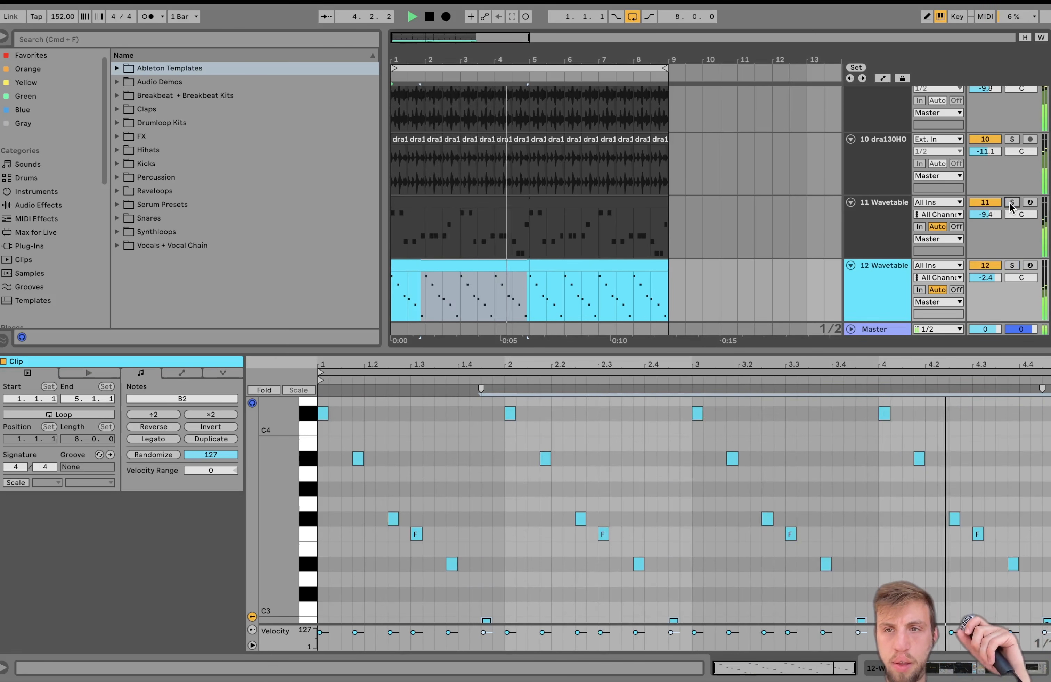
click(886, 295)
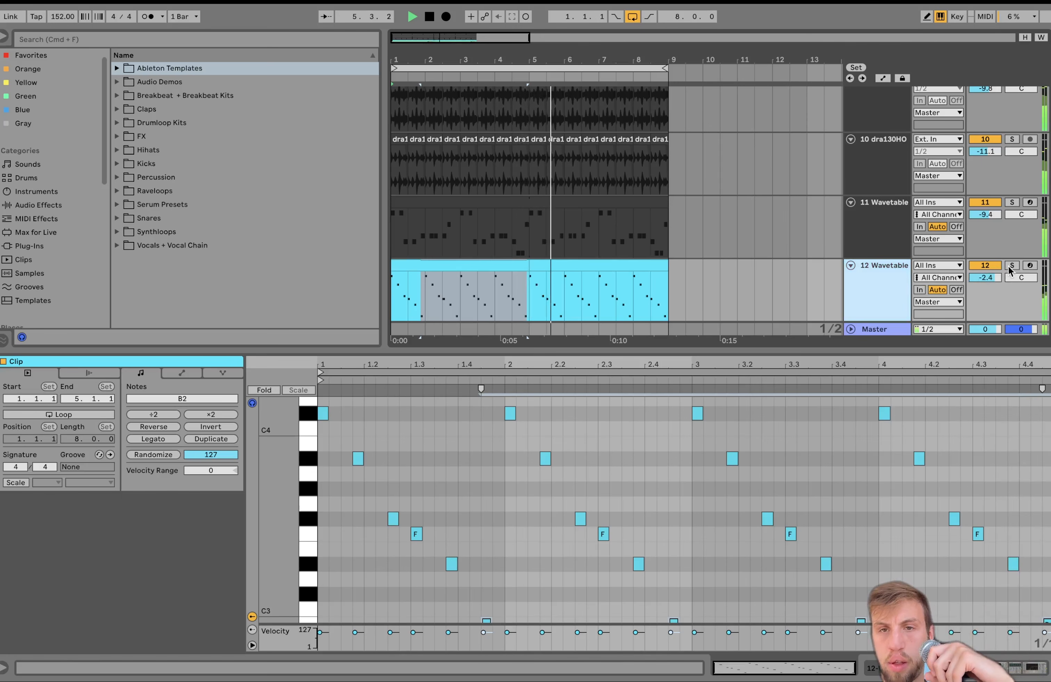
click(1012, 265)
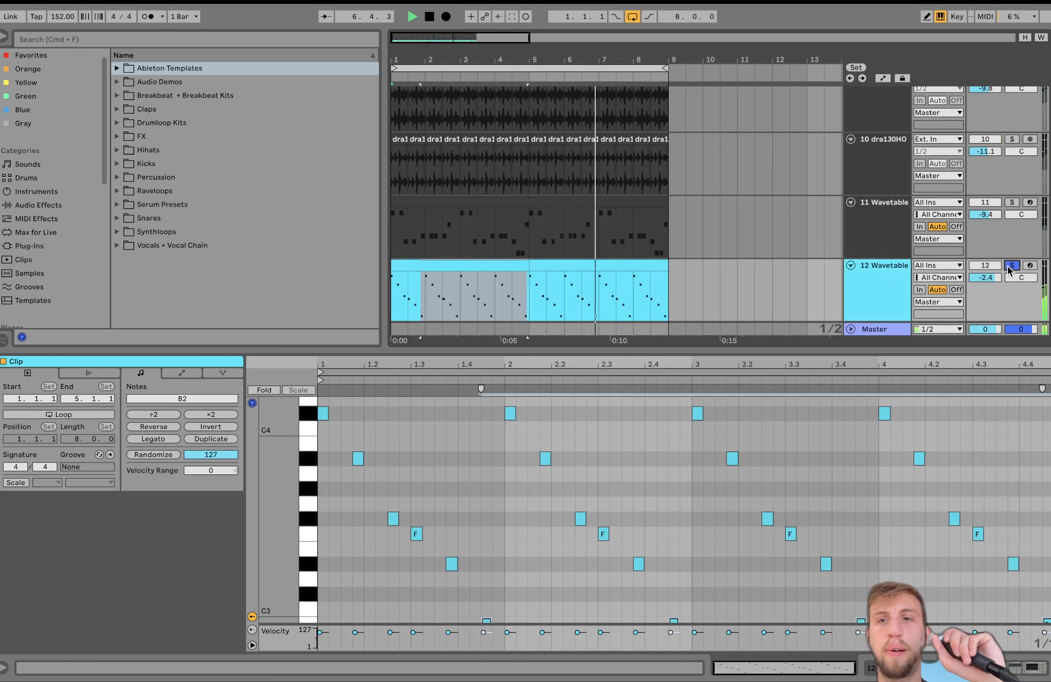
click(856, 304)
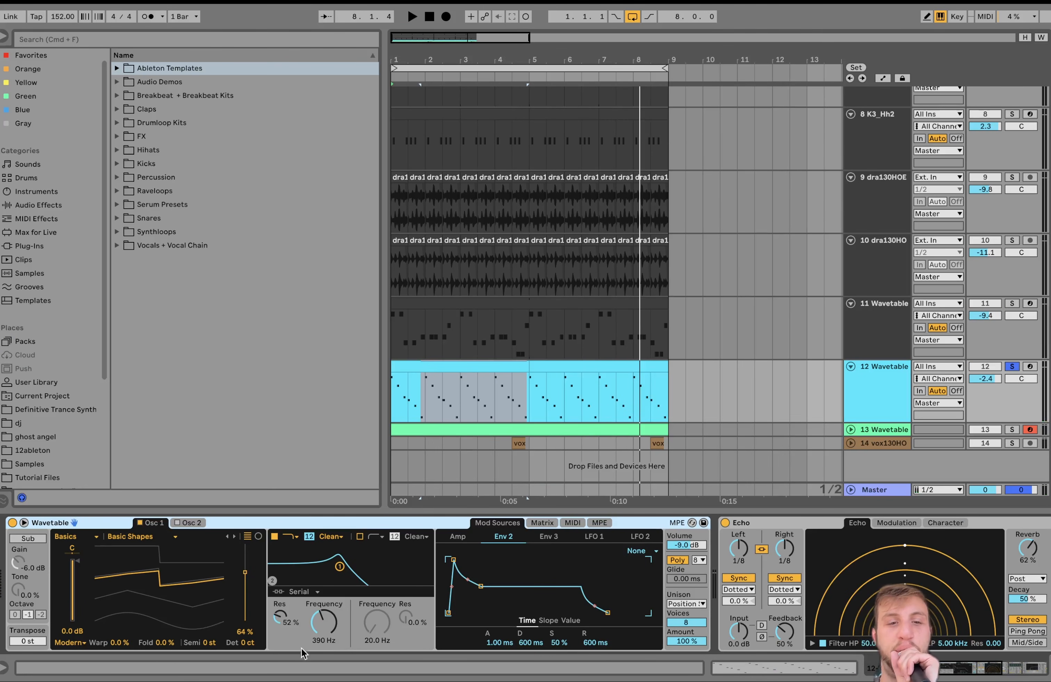
Examine the 12 Wavetable modulation matrix, unison settings and its Echo, Auto Pan and Auto Filter effects while playing the track briefly.
click(538, 523)
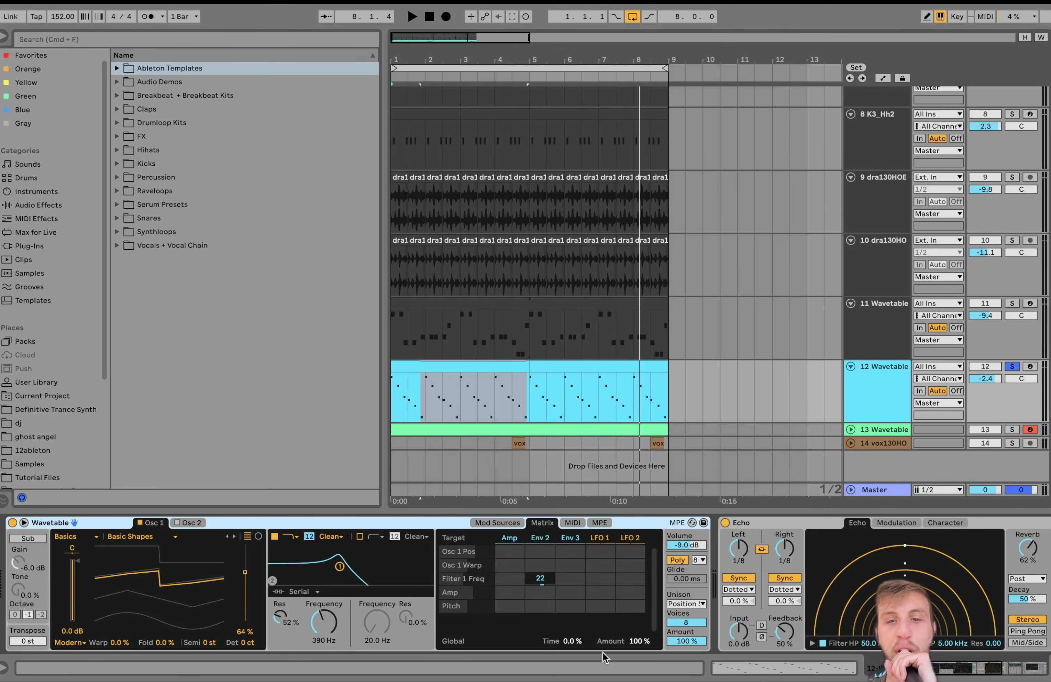
scroll(651, 632, right, 5)
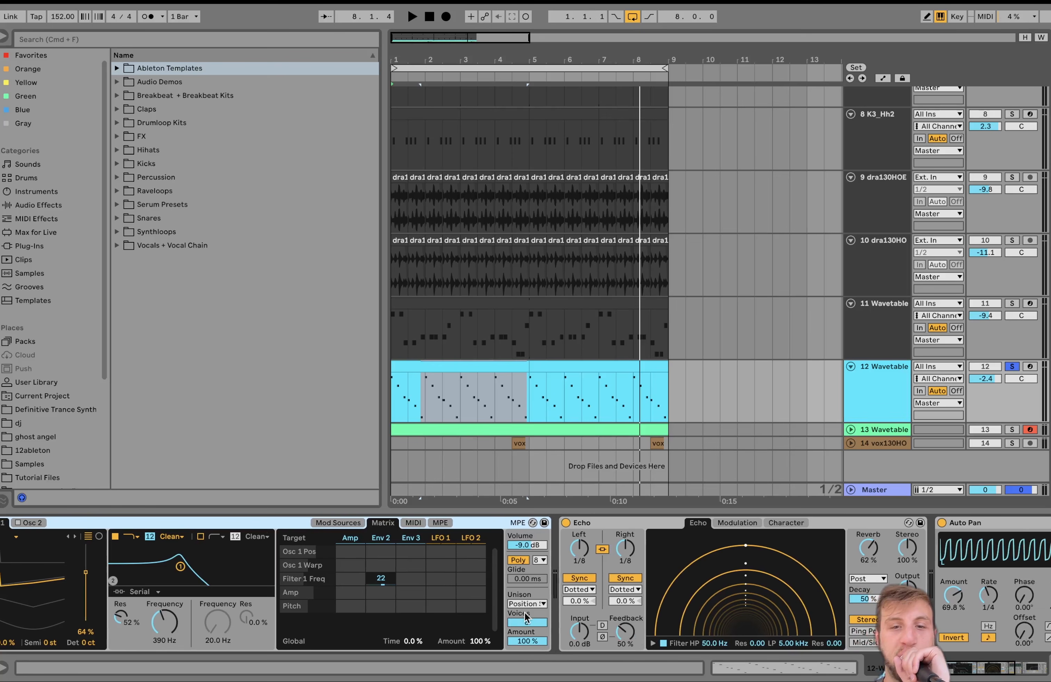
key(space)
click(528, 641)
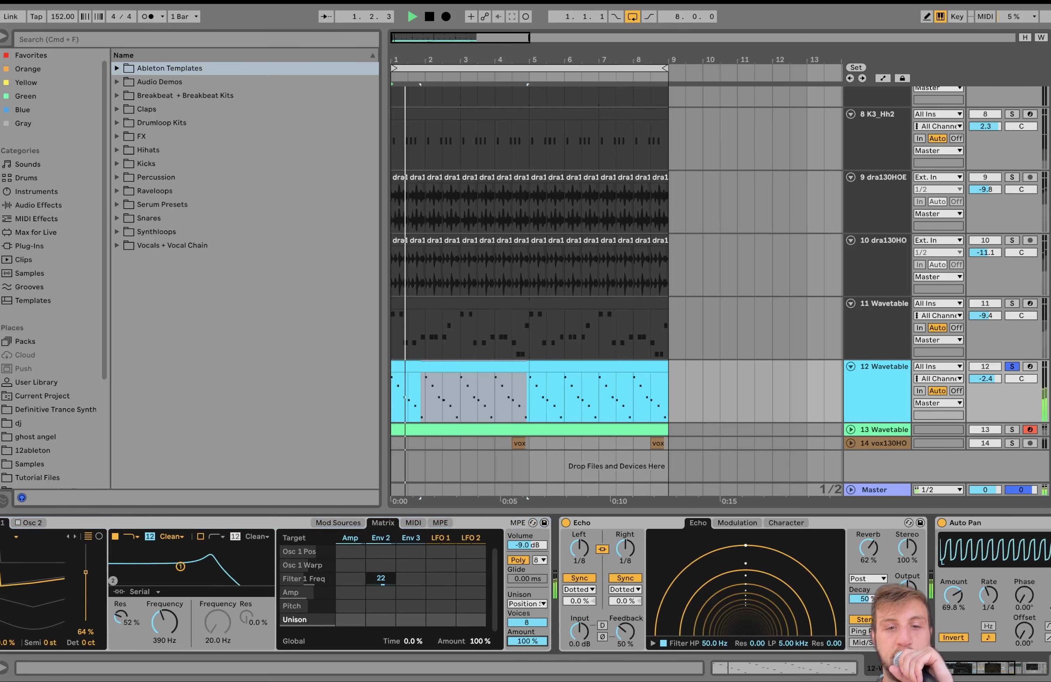
scroll(529, 641, right, 10)
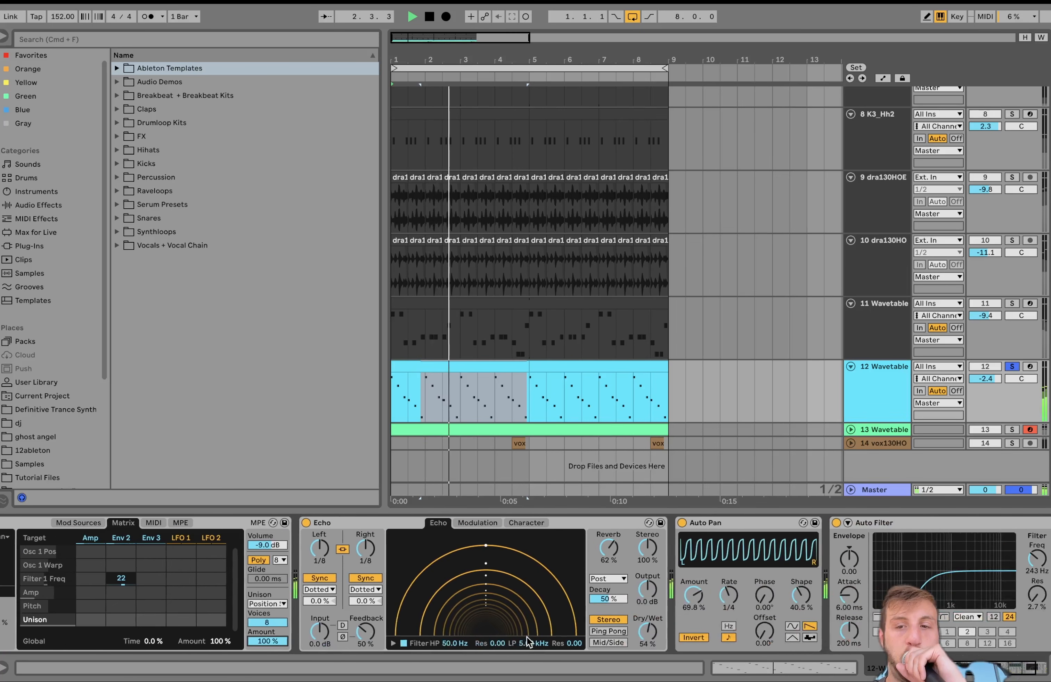
key(space)
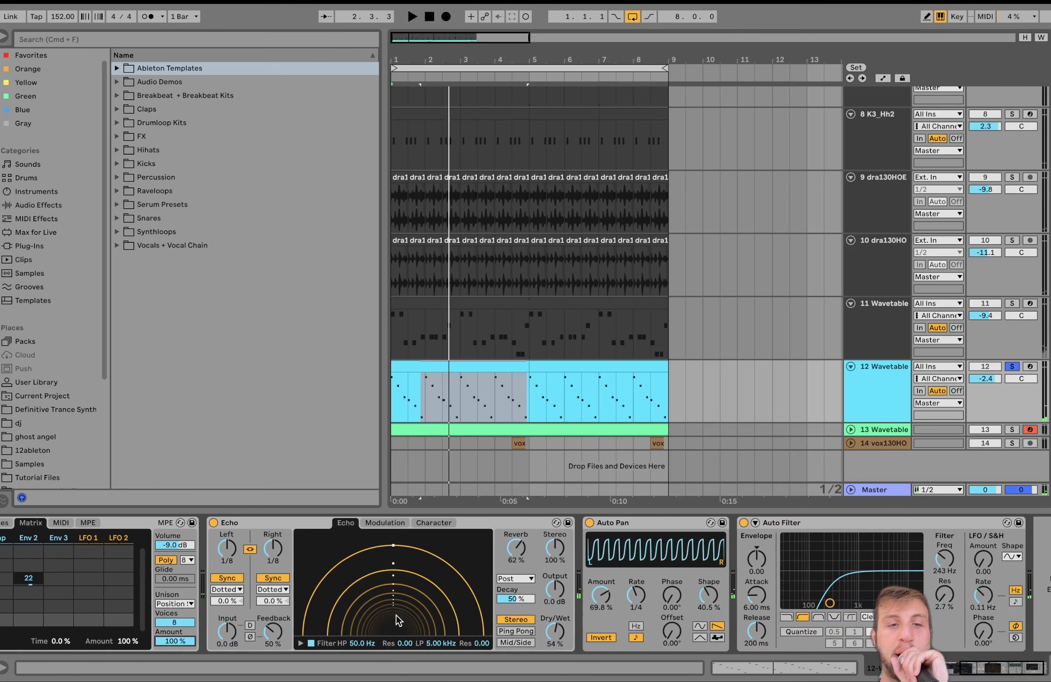
scroll(395, 620, right, 1)
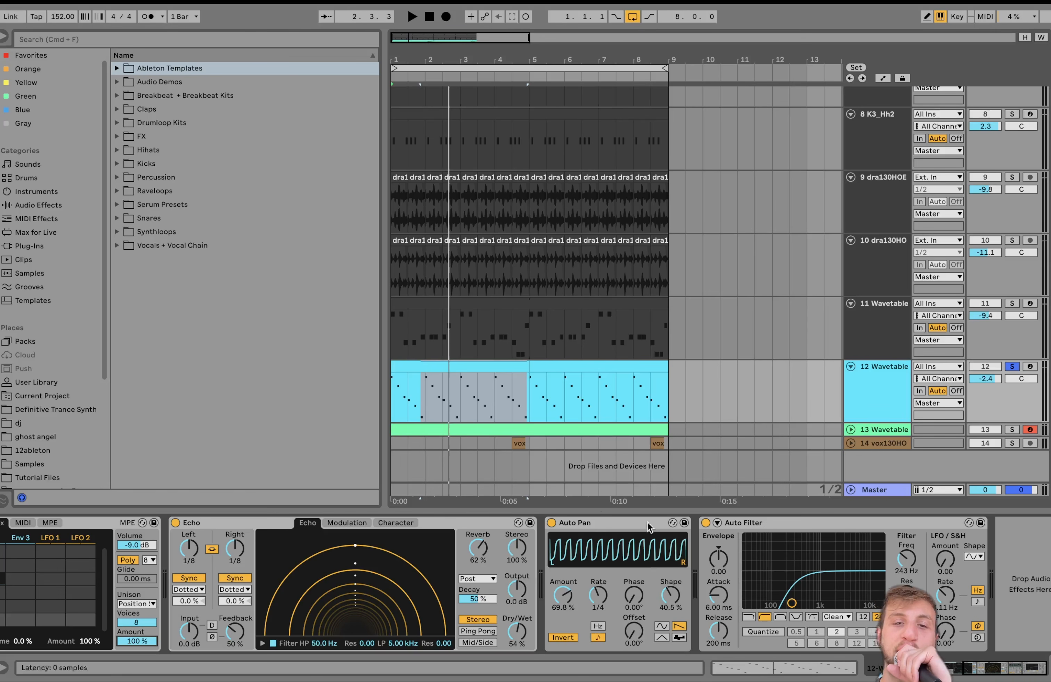
Solo the 13 Wavetable track, unfold its lane, and play it with its clip open to show the MIDI notes.
click(1010, 430)
click(855, 427)
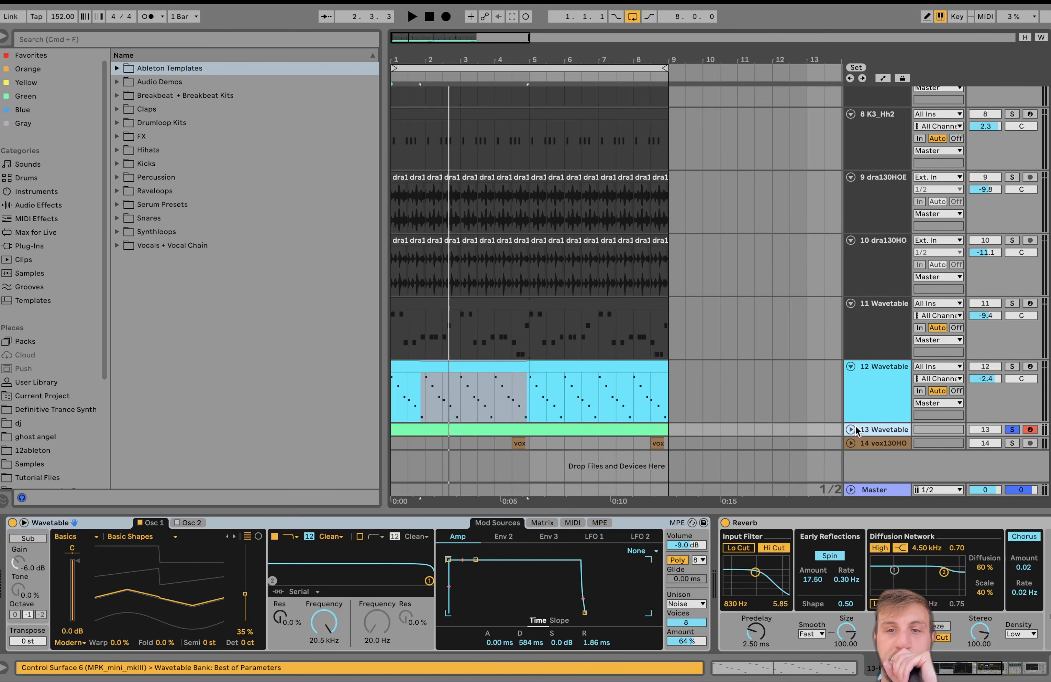
click(851, 428)
click(558, 424)
key(space)
double_click(551, 422)
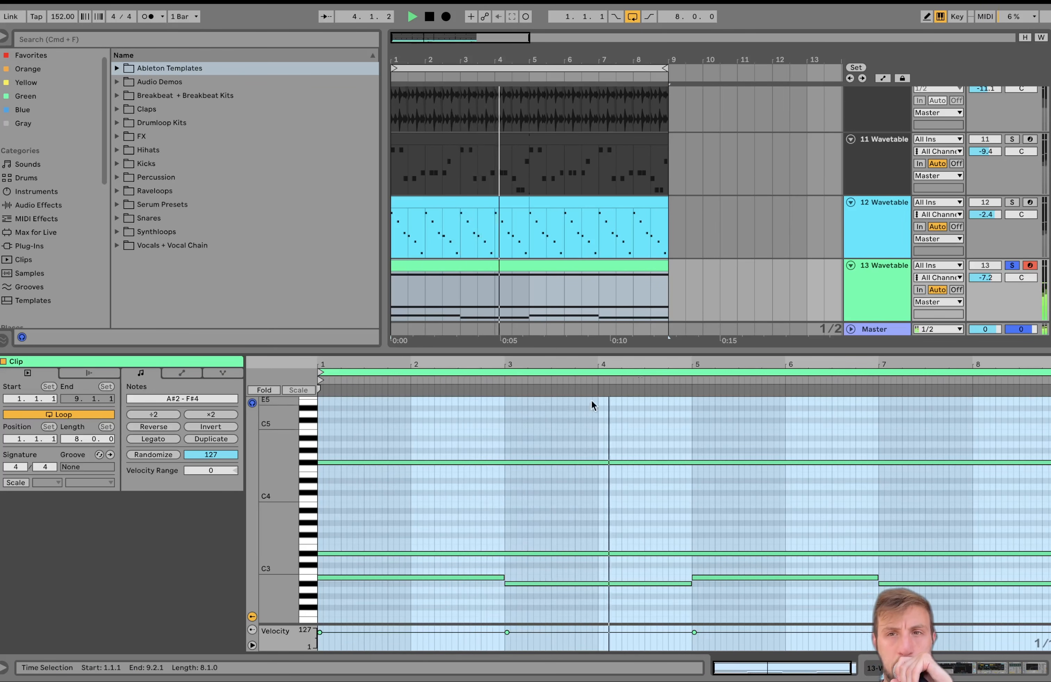
Toggle the 13 Wavetable solo off and on to compare it with the full mix, and stop playback.
click(1010, 268)
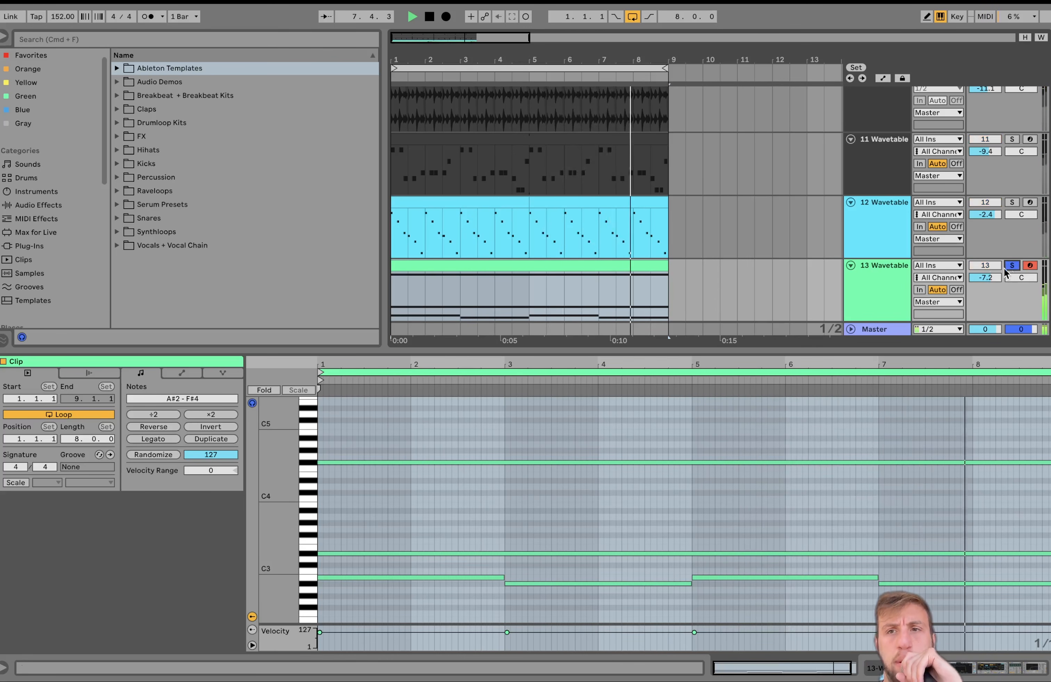
click(1011, 266)
key(space)
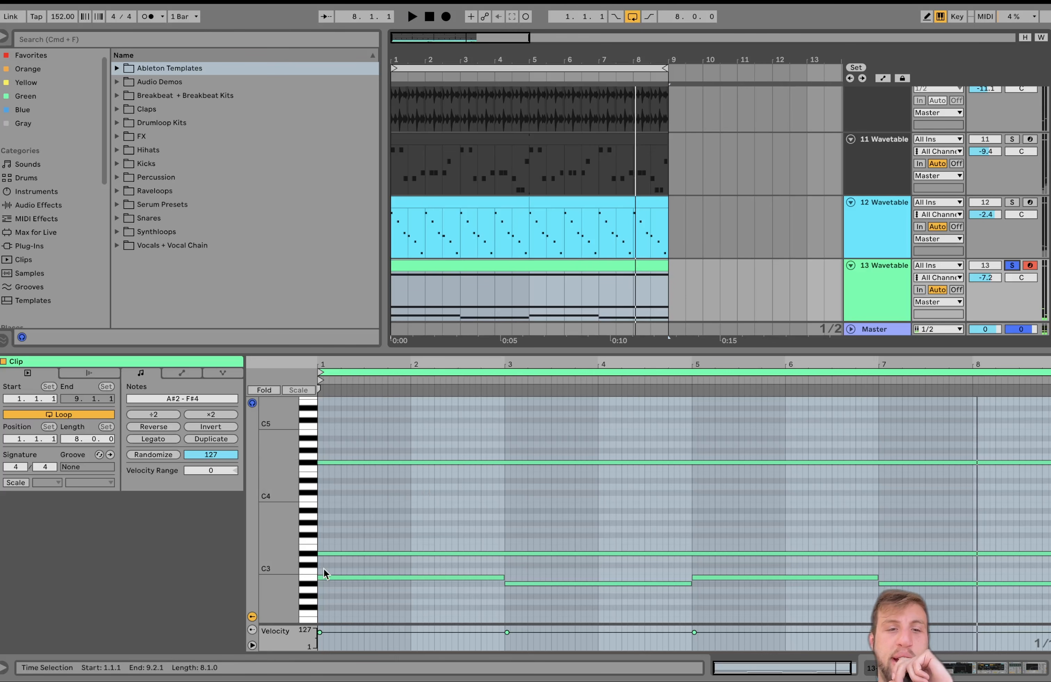
Examine the 13 Wavetable chord notes, shifting F#4 down an octave and back, and select the alternating B2 and A#2 notes.
click(309, 556)
click(308, 462)
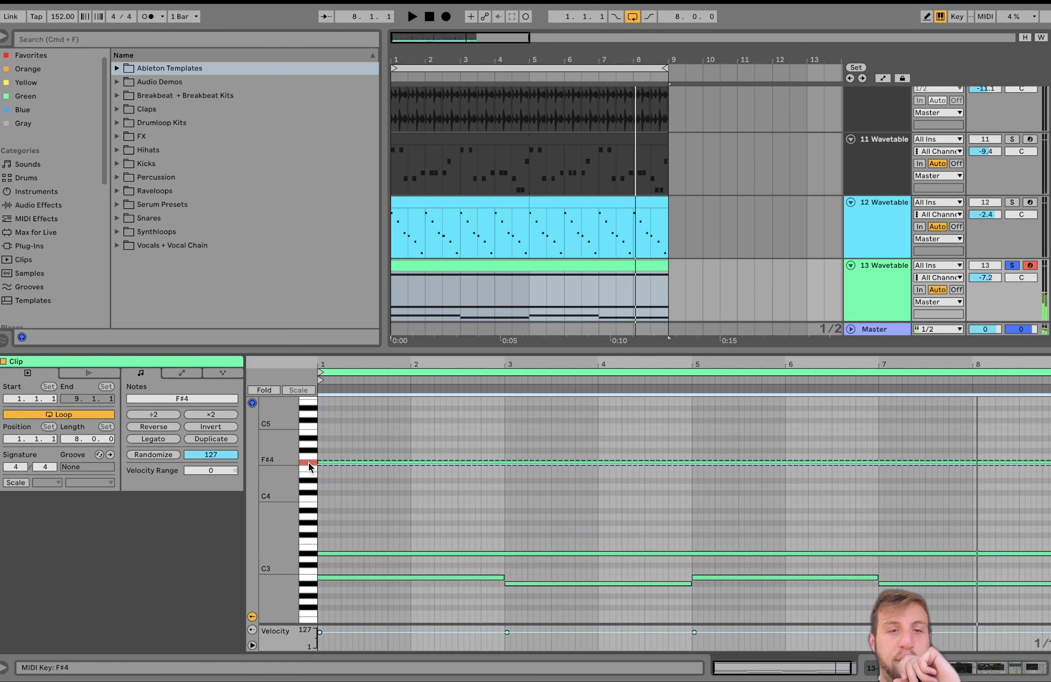
key(shift+Down)
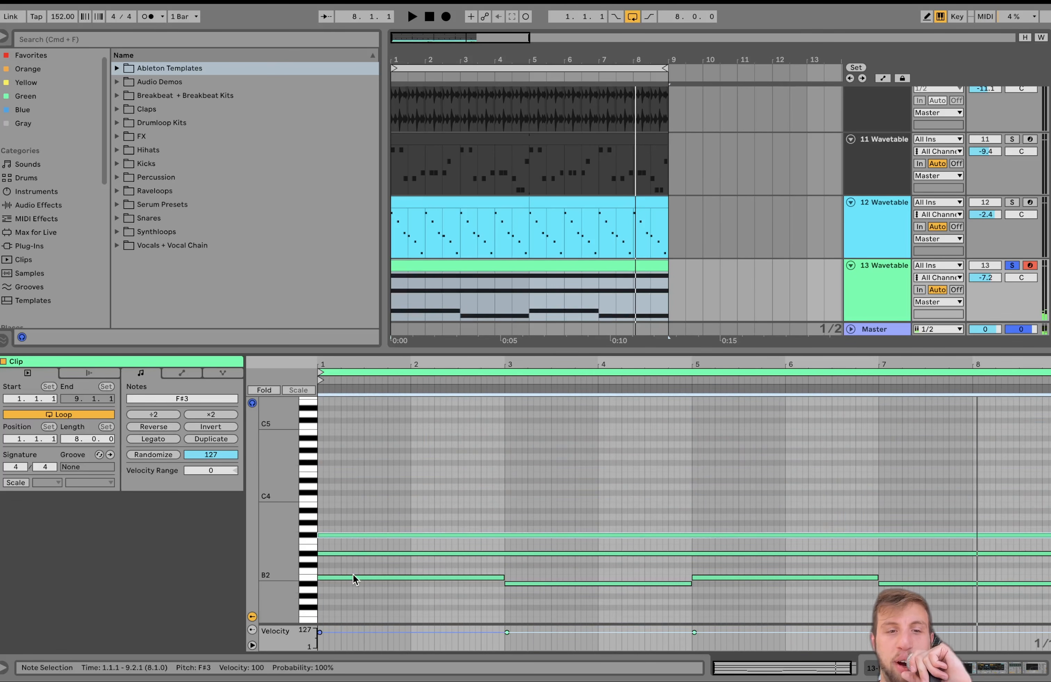
key(shift+Up)
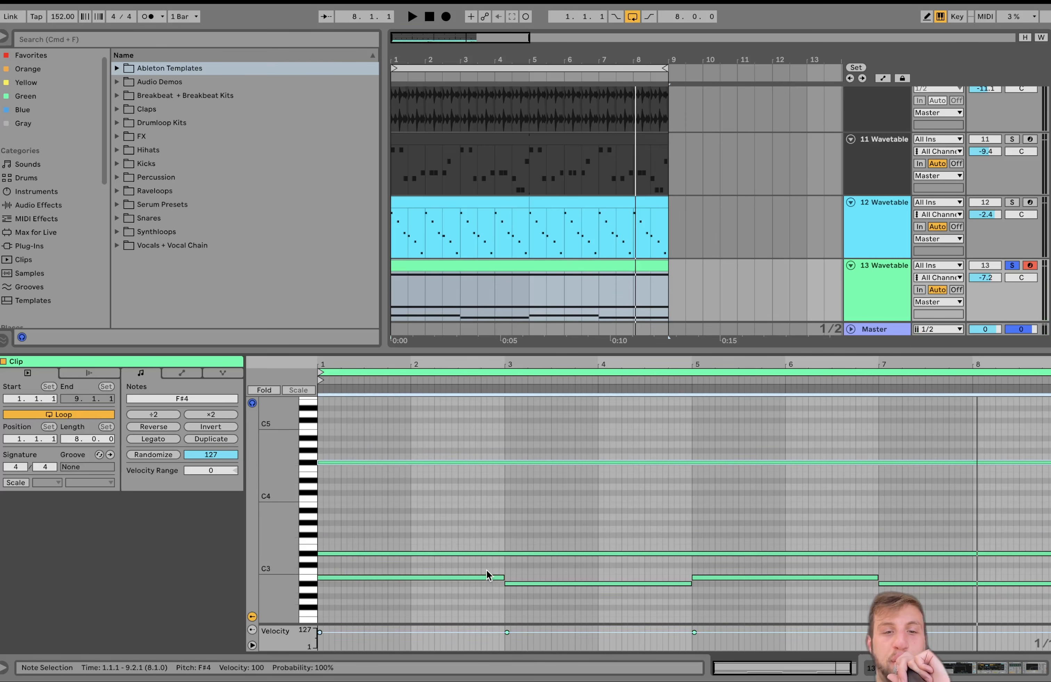
drag(486, 571, 882, 602)
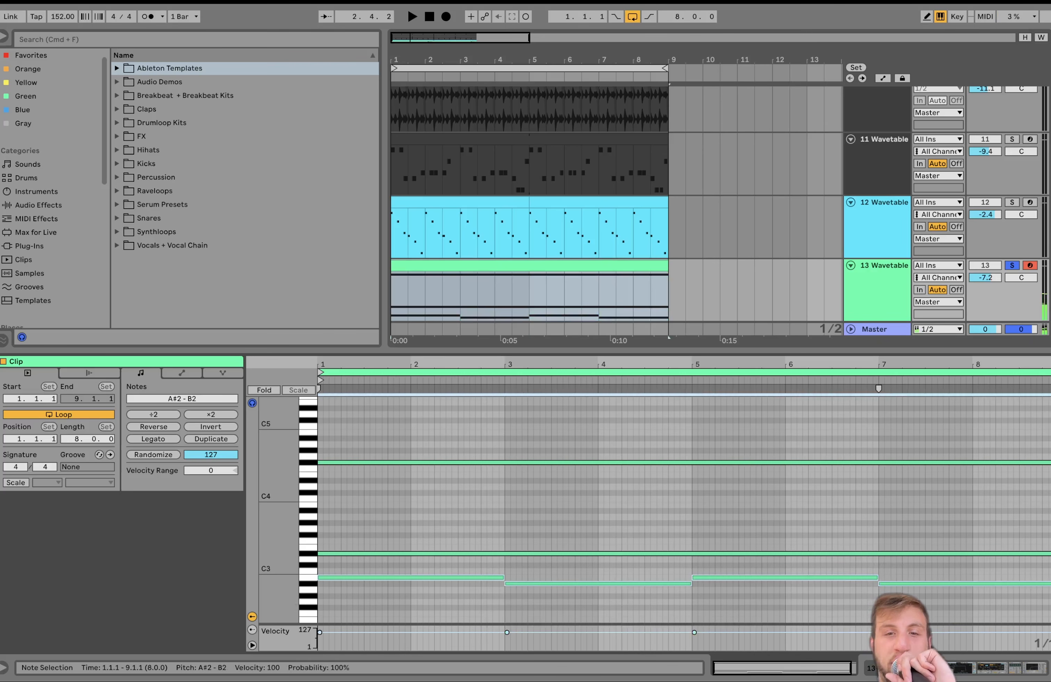
Show the 13 Wavetable devices and examine its oscillator, Reverb, Auto Pan and Auto Filter settings.
click(858, 277)
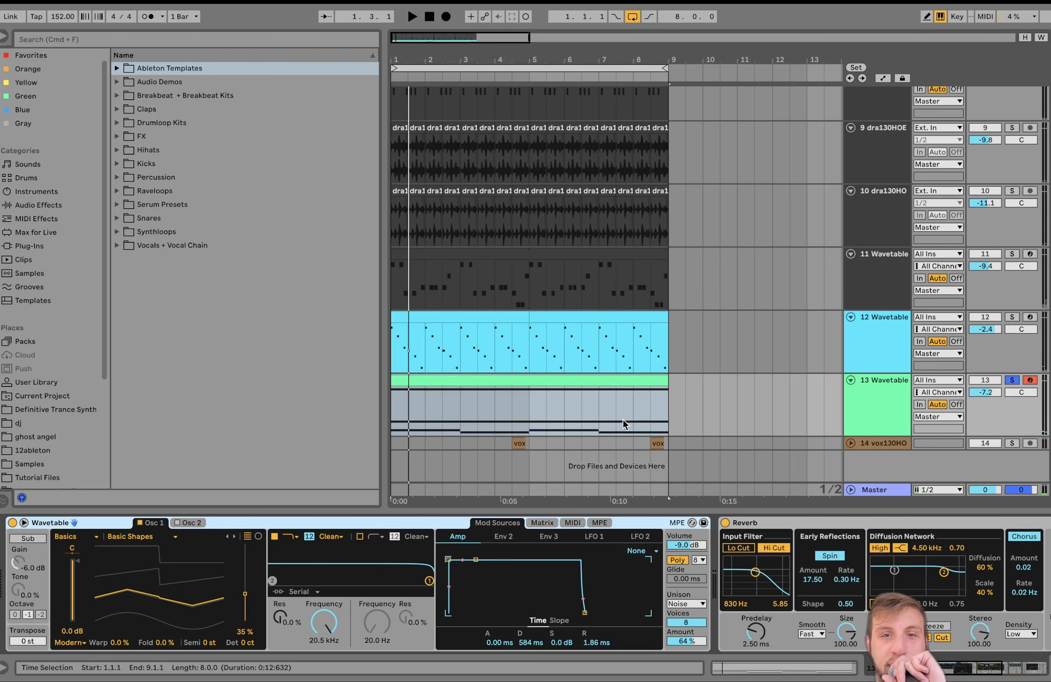
click(554, 382)
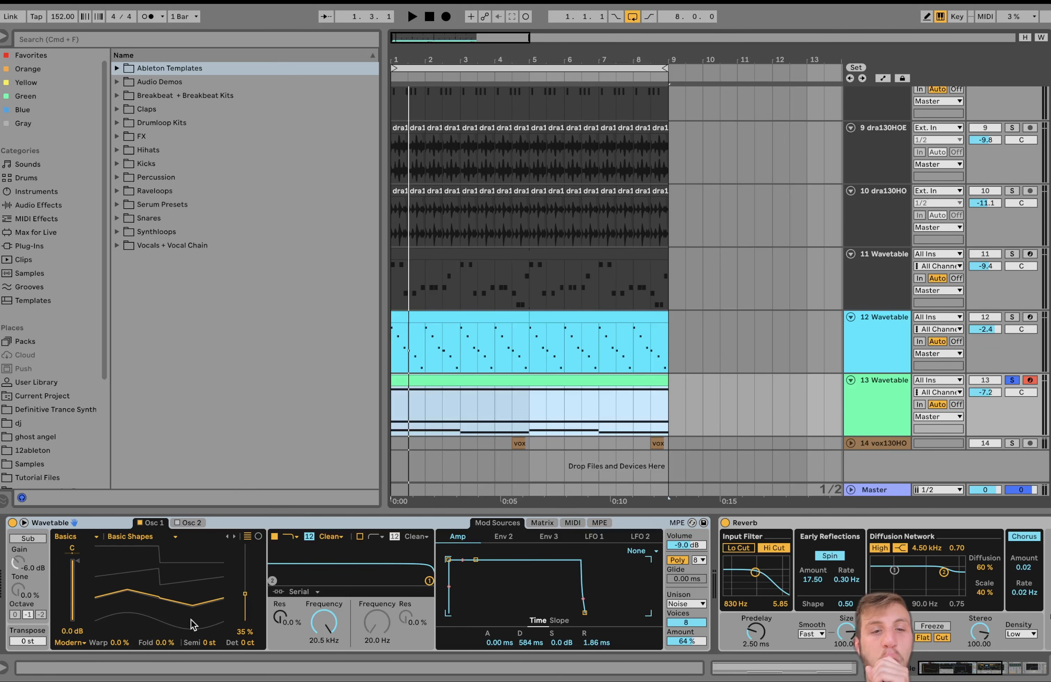
scroll(675, 612, right, 10)
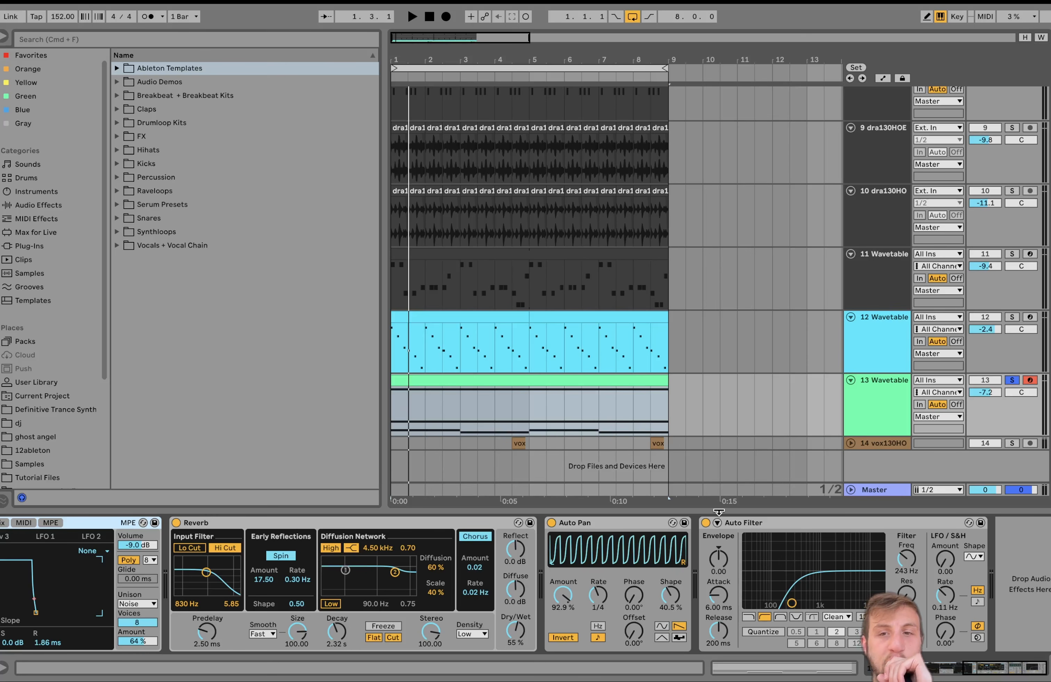
Solo the 14 vox130HO track, unfold its lane, and play its first vocal clip from 4.3.1.
click(1016, 442)
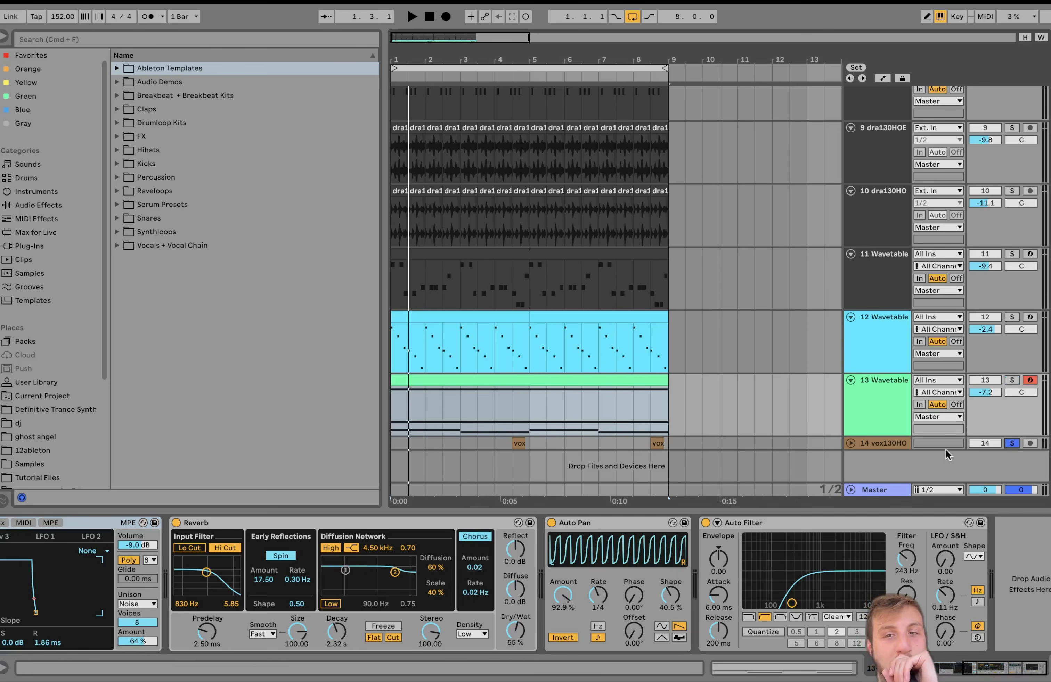
click(851, 443)
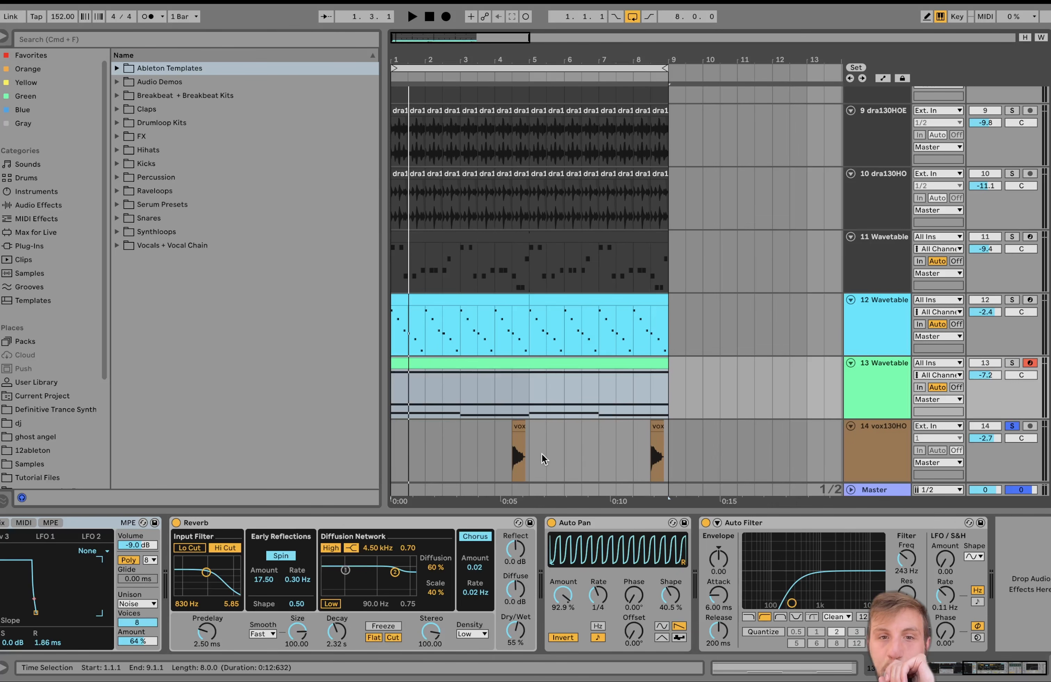
click(502, 473)
click(514, 471)
key(space)
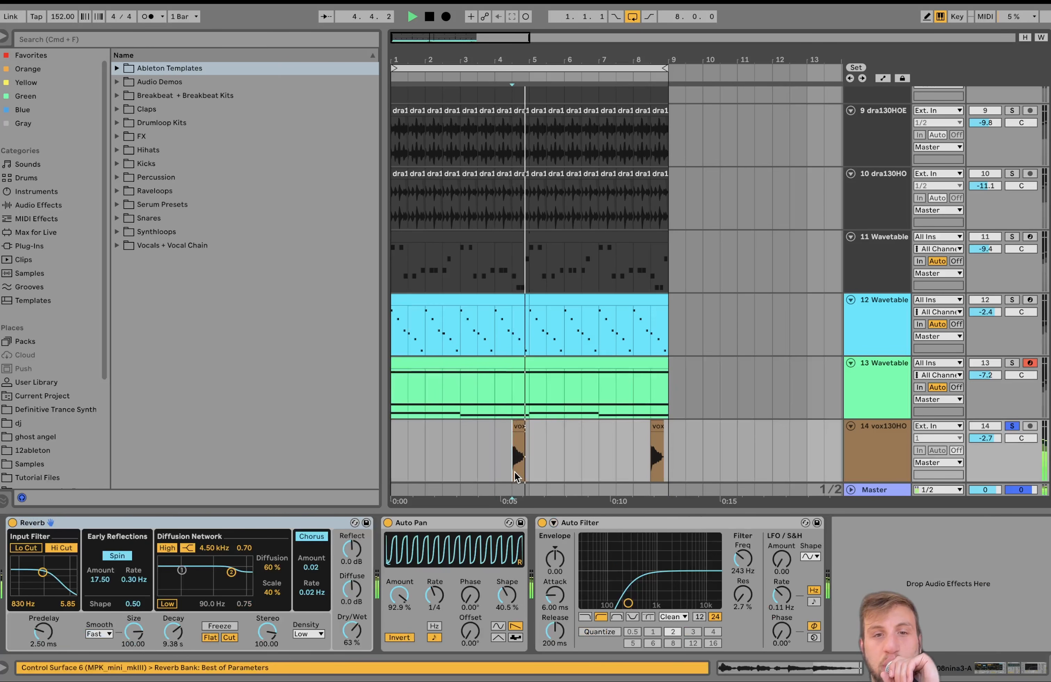
key(space)
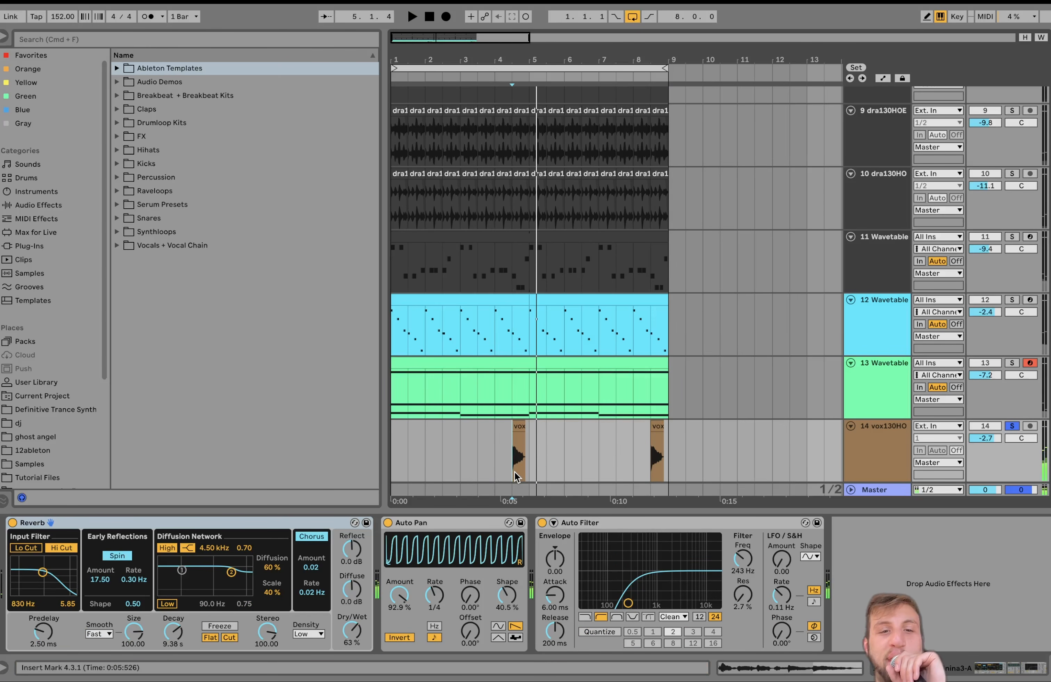
Turn off the Auto Filter, Auto Pan and Reverb on the vocal track and play the dry vocal clip.
click(542, 523)
click(388, 523)
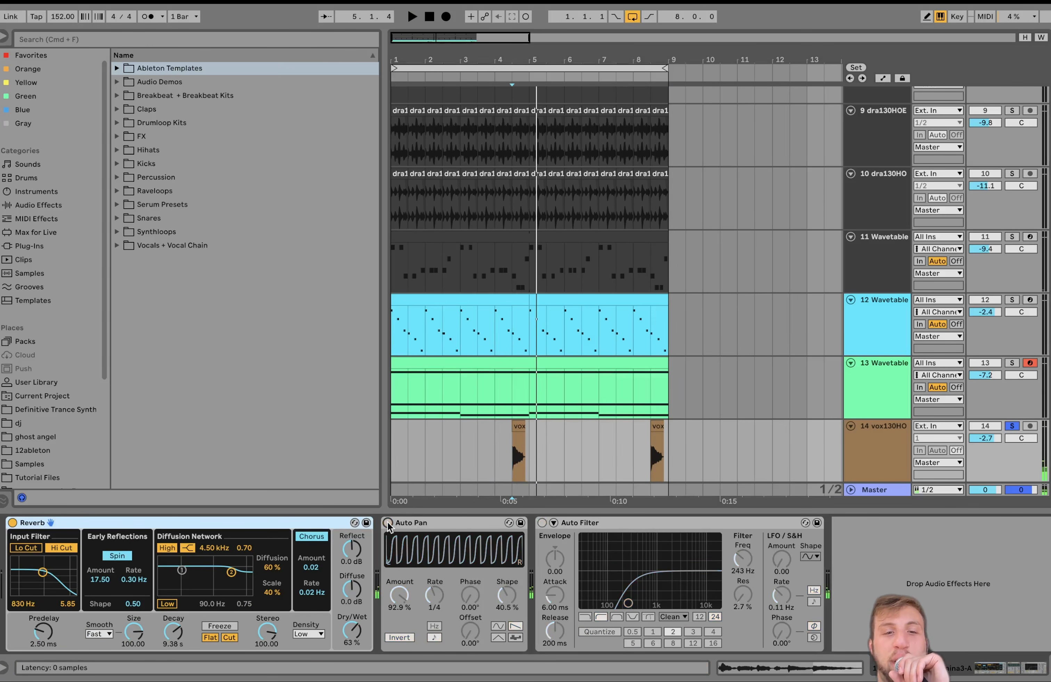
click(12, 523)
key(space)
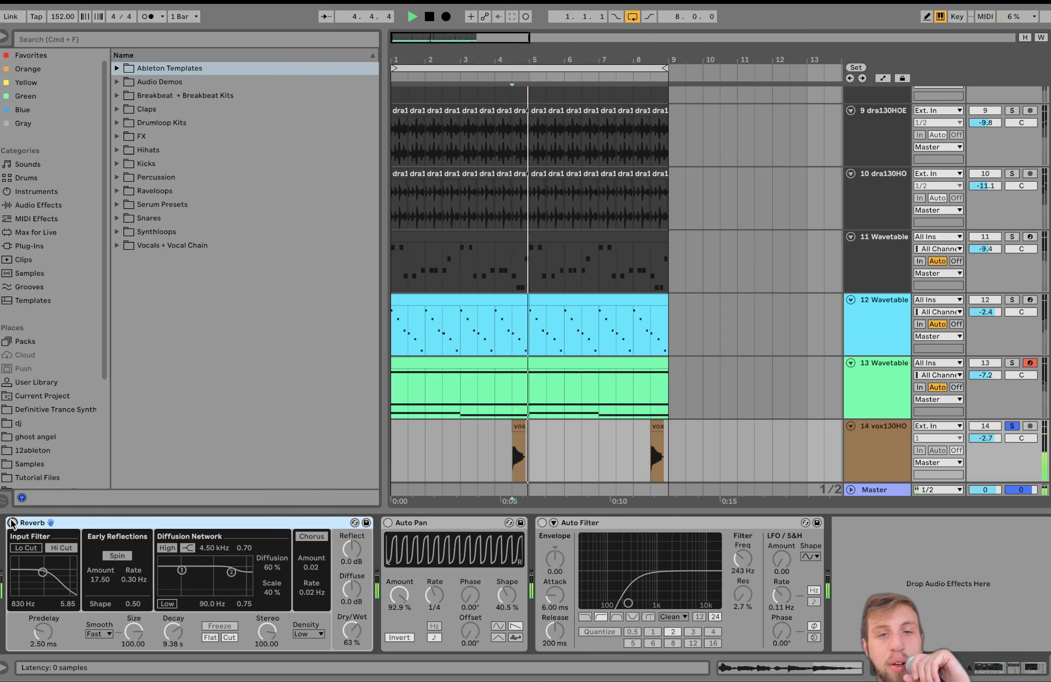
key(space)
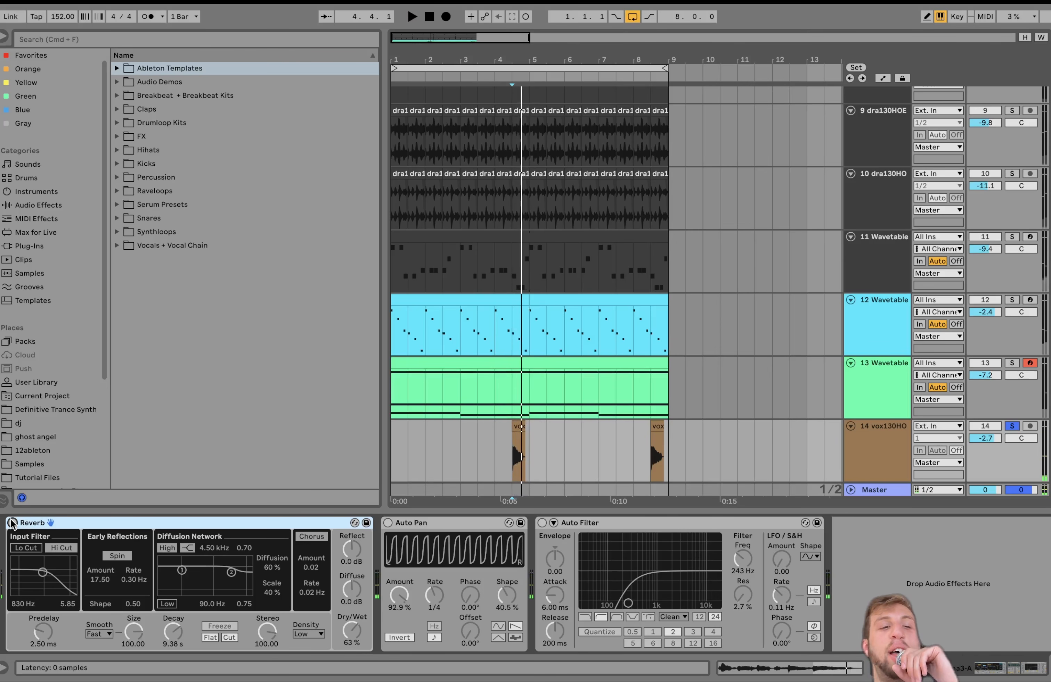
Turn the vocal's Reverb back on and play it, and re-enable Auto Pan and Auto Filter to hear the full chain.
click(12, 523)
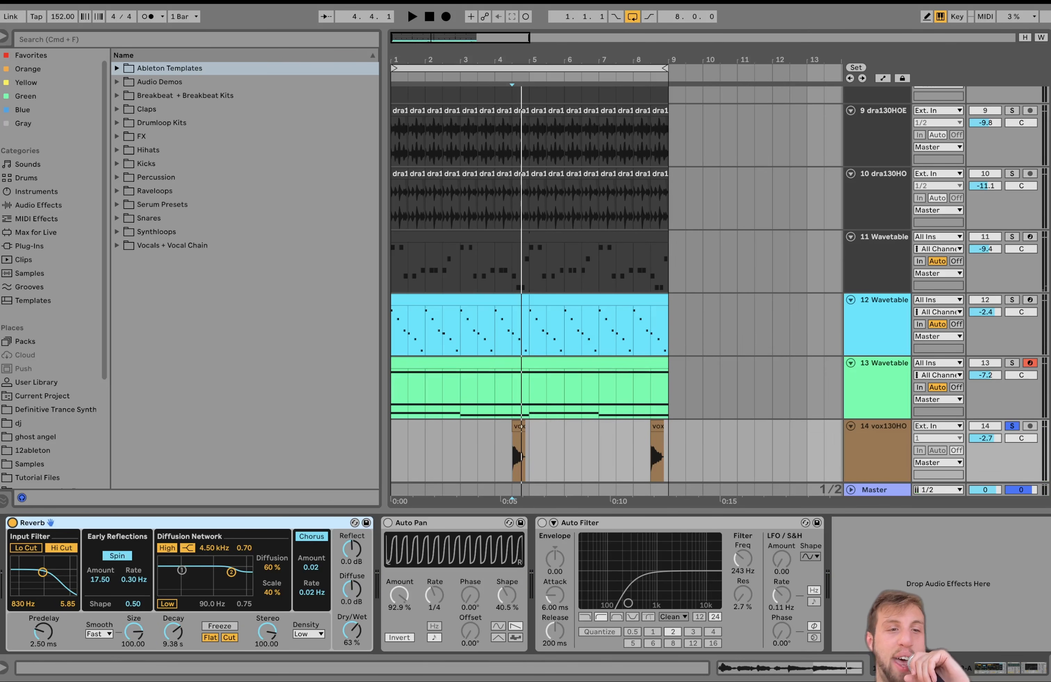
key(space)
key(space)
click(388, 523)
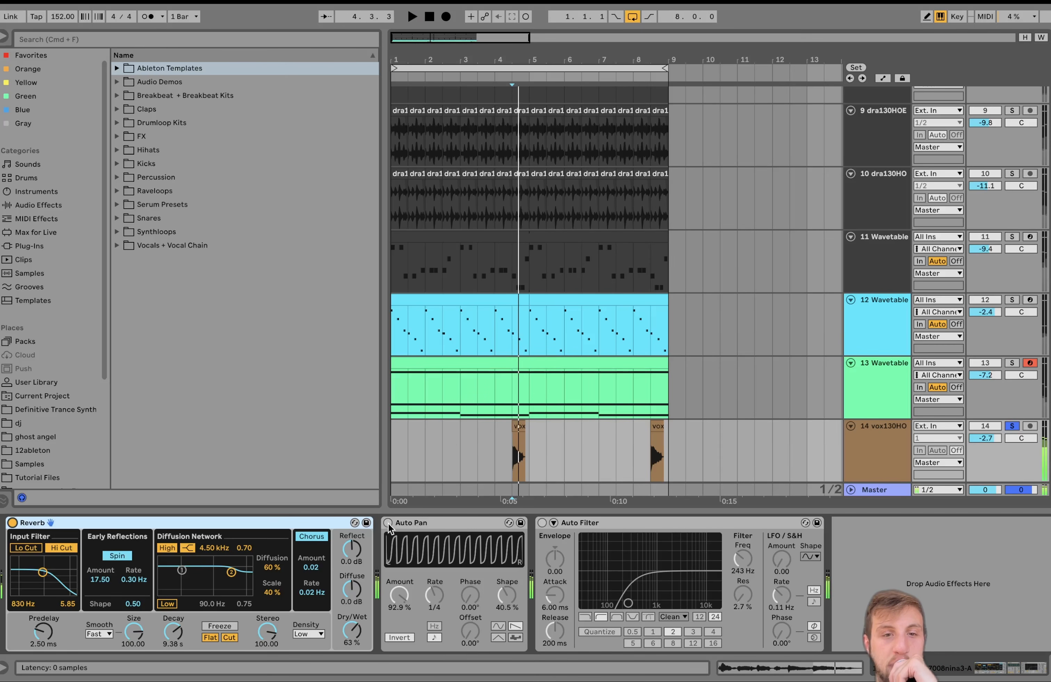
click(542, 523)
key(space)
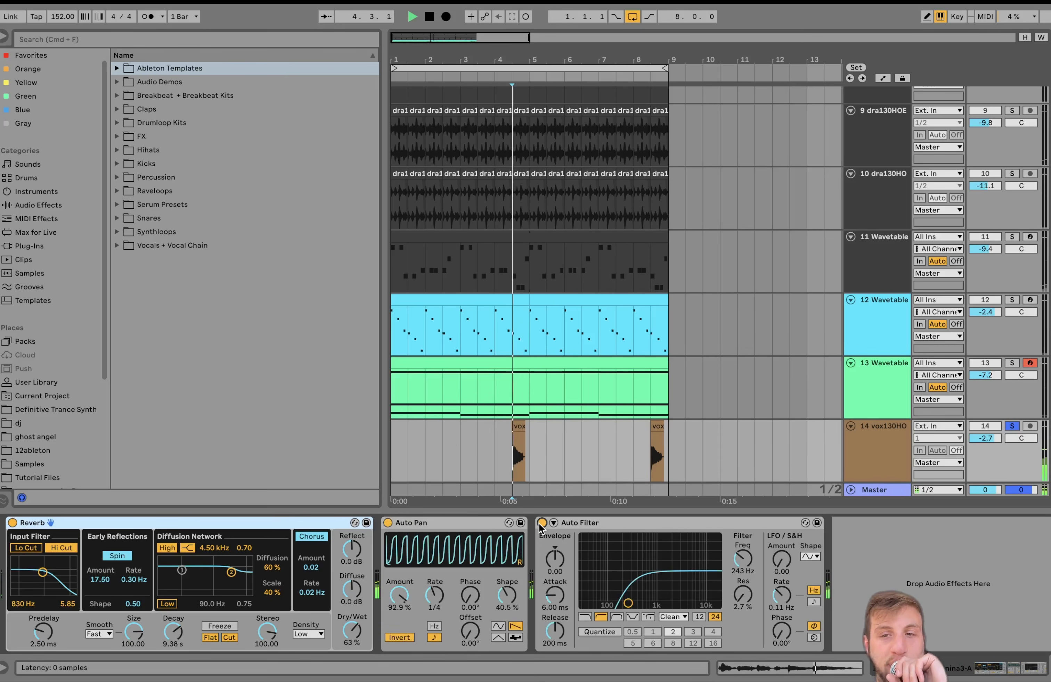
Unsolo the 14 vox130HO track, play the vocal in the full mix, stop playback, and select the Clap-808 clip.
click(1011, 426)
key(space)
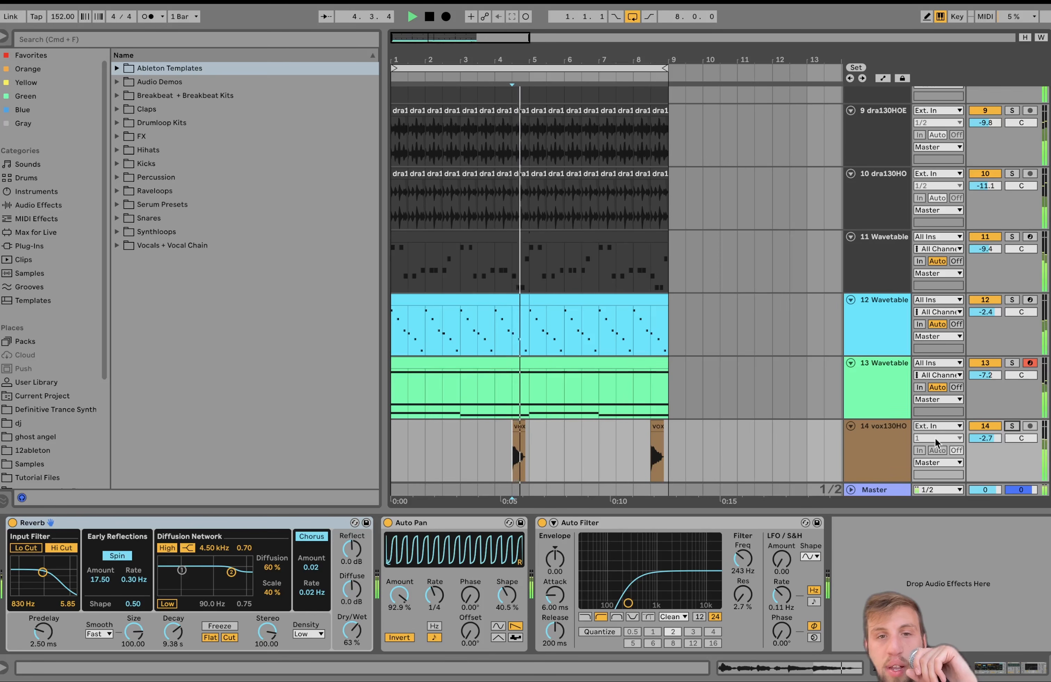
key(space)
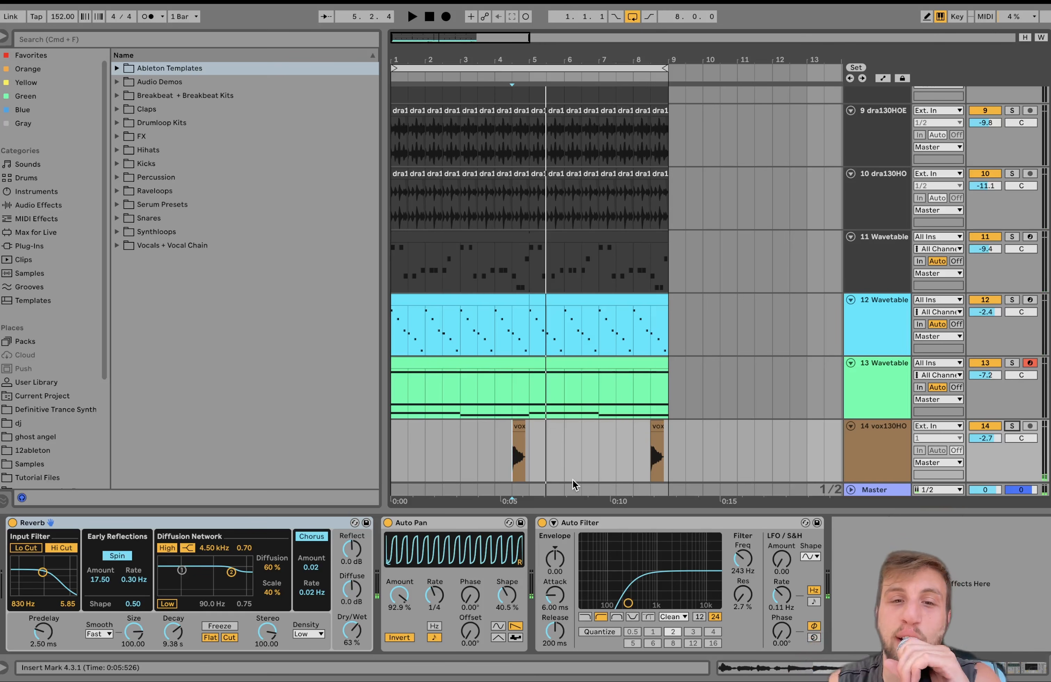
scroll(573, 480, up, 10)
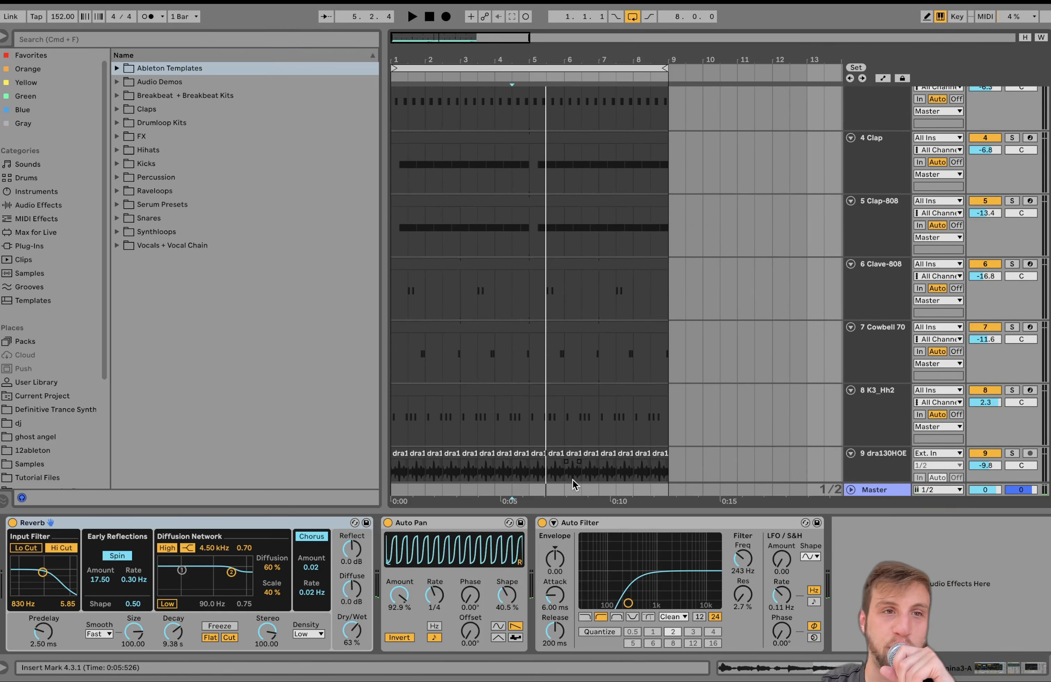
click(530, 201)
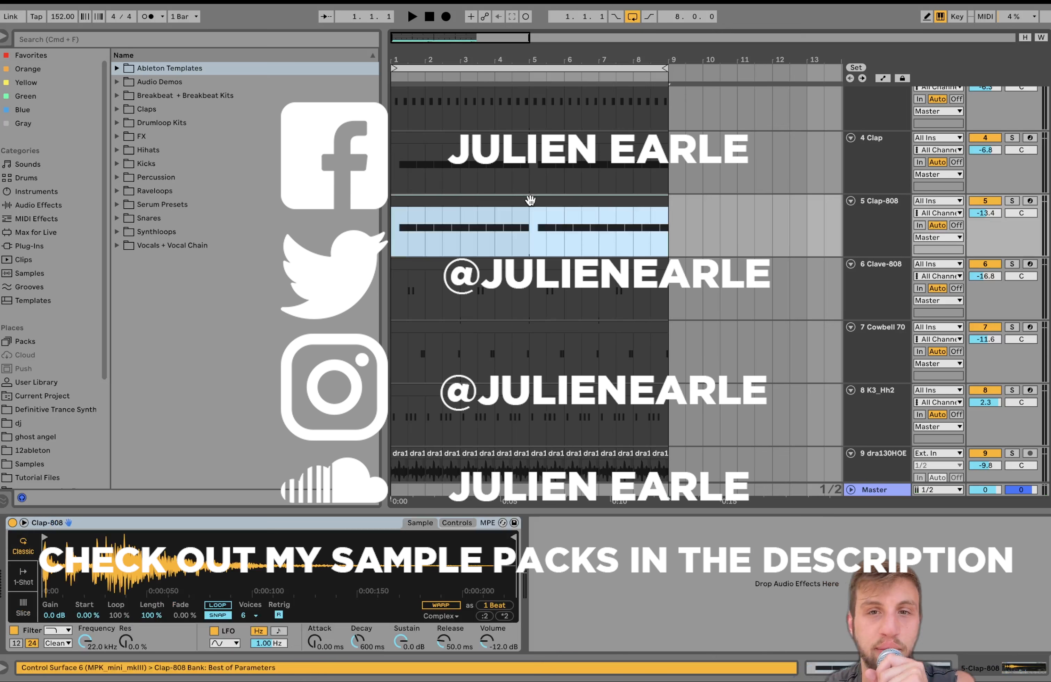